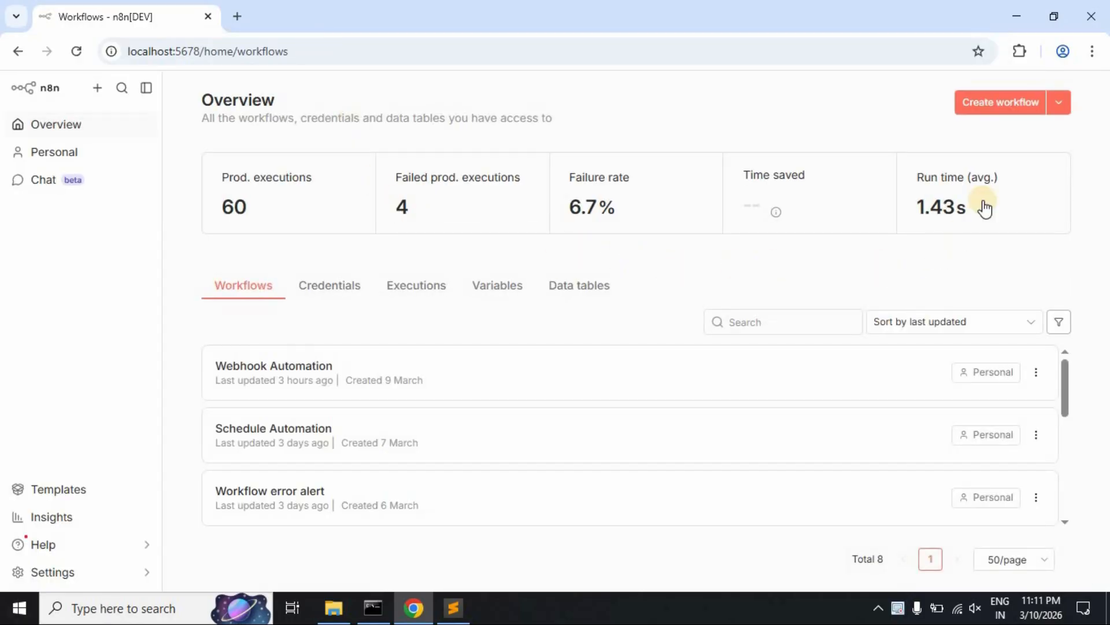
- Create a new blank workflow and rename it 'Webhook with Sheets'
{"action": "left_click", "coordinate": [1004, 111]}
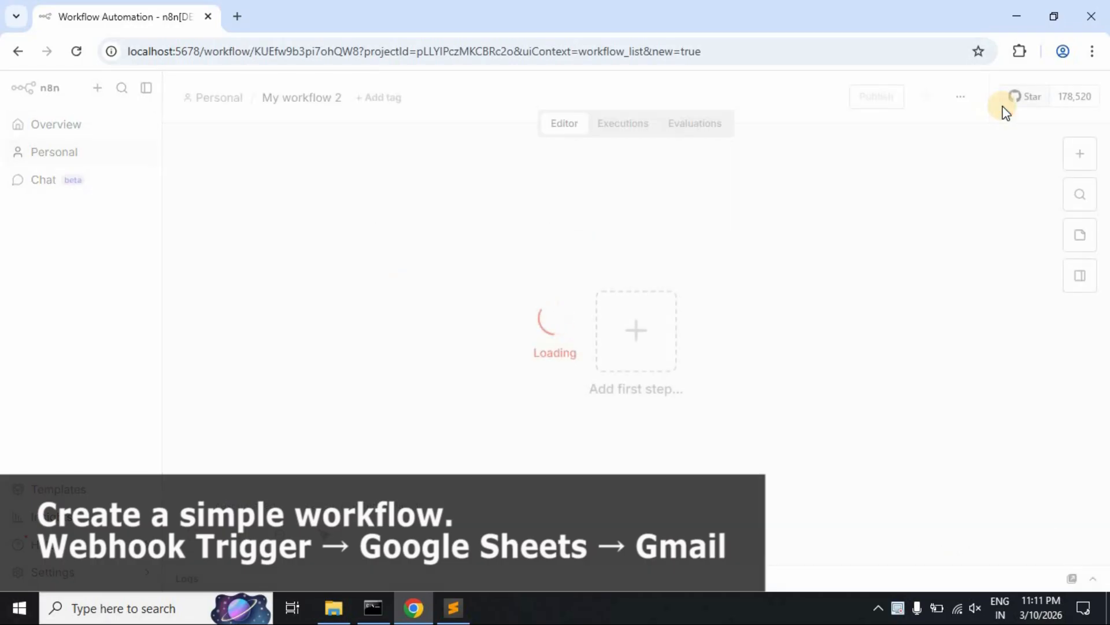
{"action": "left_click", "coordinate": [318, 99]}
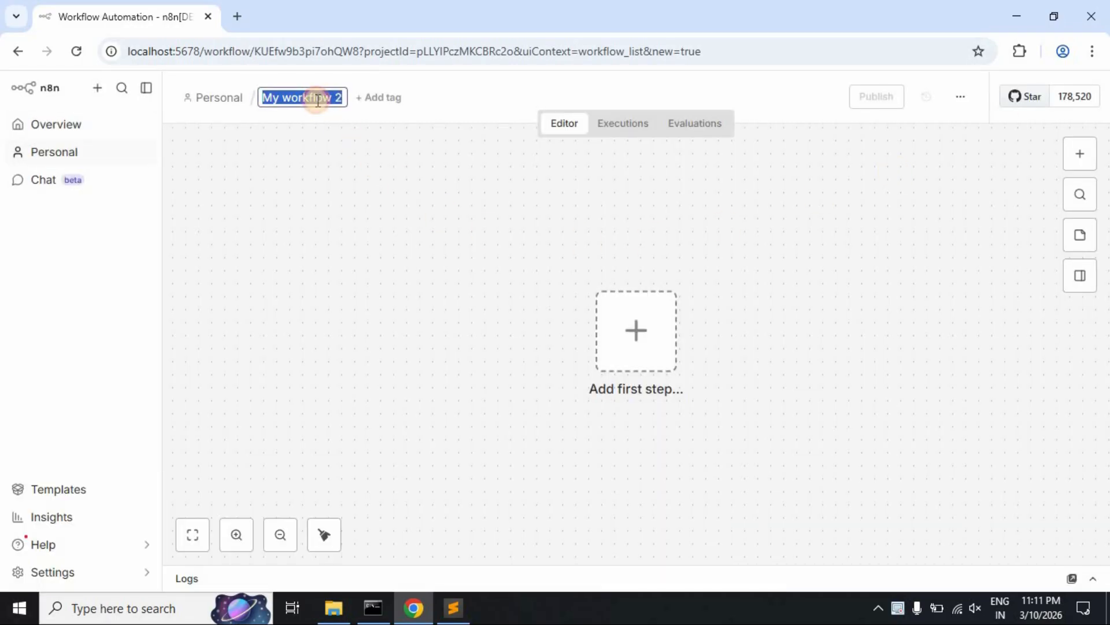
{"action": "type", "text": "Webhook"}
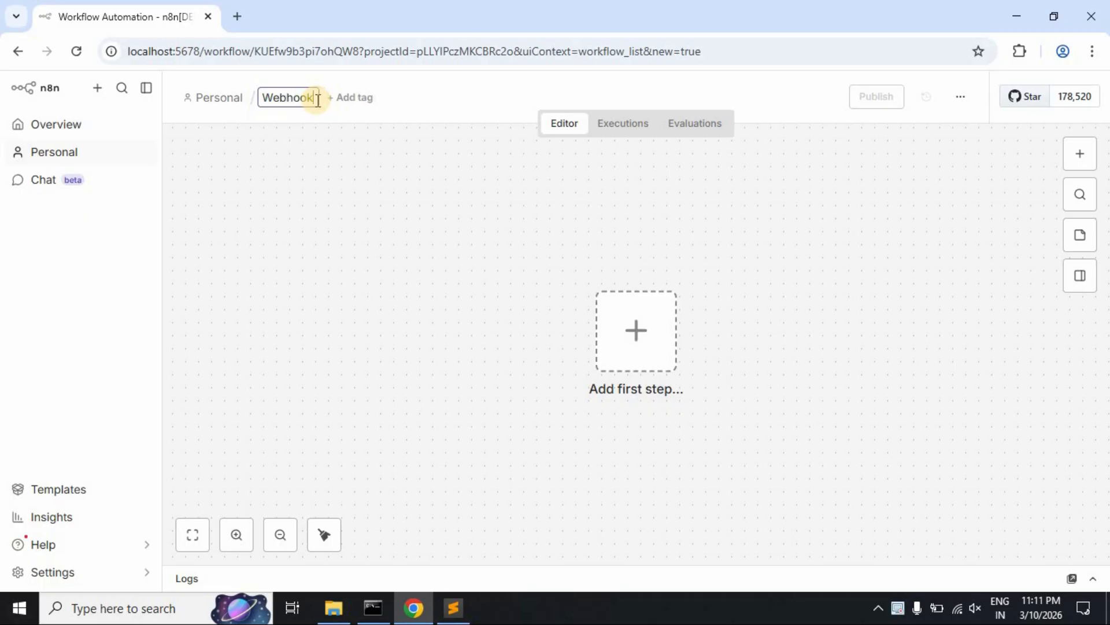
{"action": "type", "text": " with"}
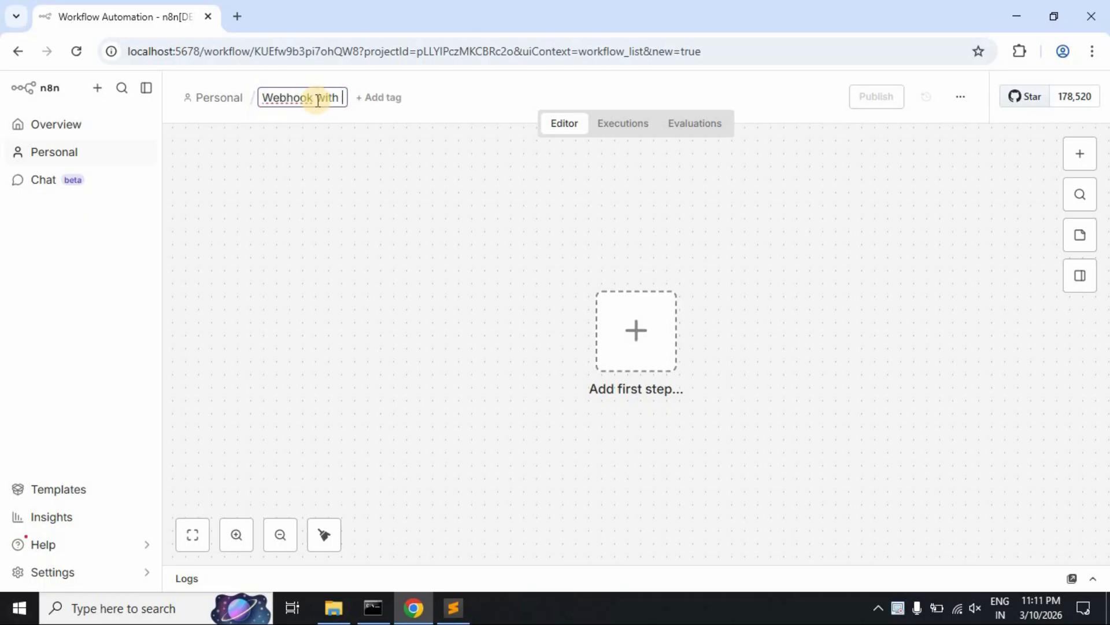
{"action": "type", "text": " Sheets"}
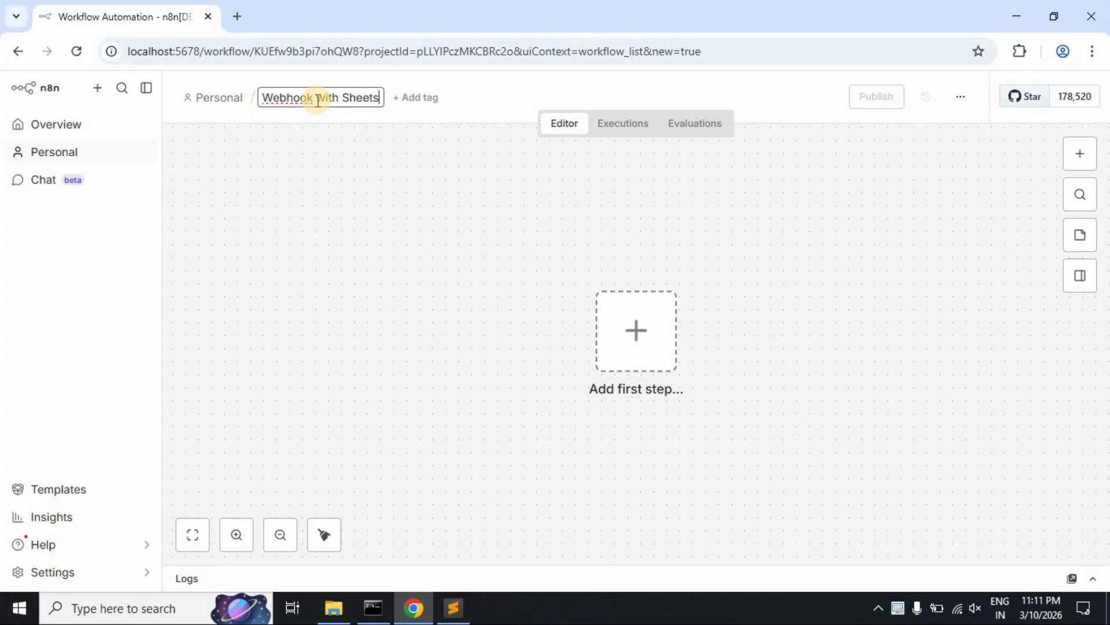
{"action": "left_click", "coordinate": [330, 257]}
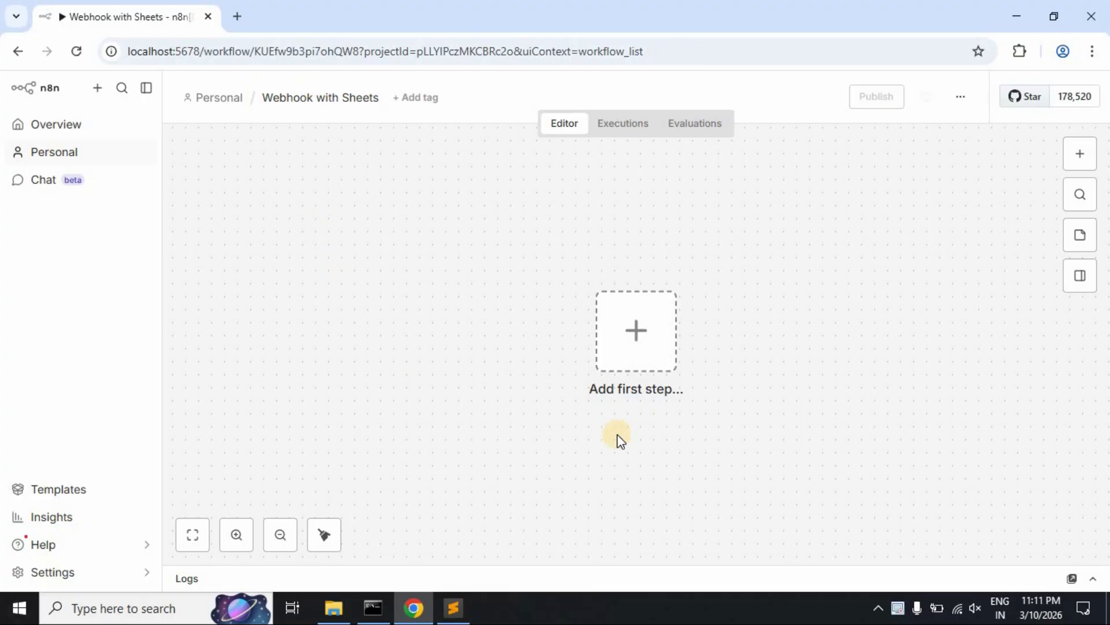
- Add a Webhook trigger as the first step, found by searching 'web'
{"action": "left_click", "coordinate": [638, 345]}
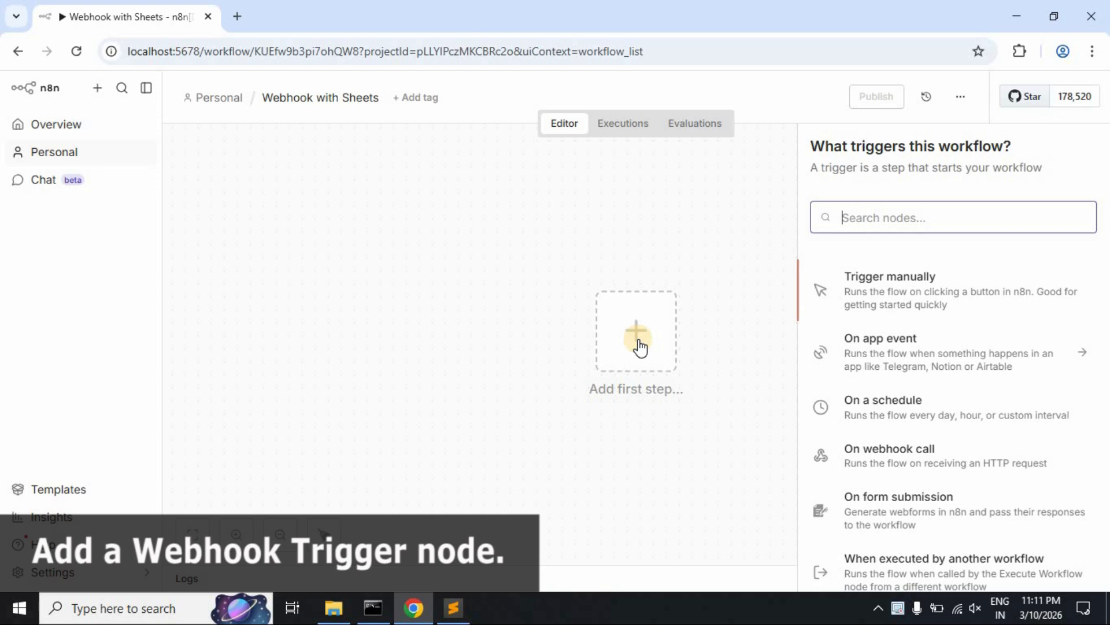
{"action": "type", "text": "web"}
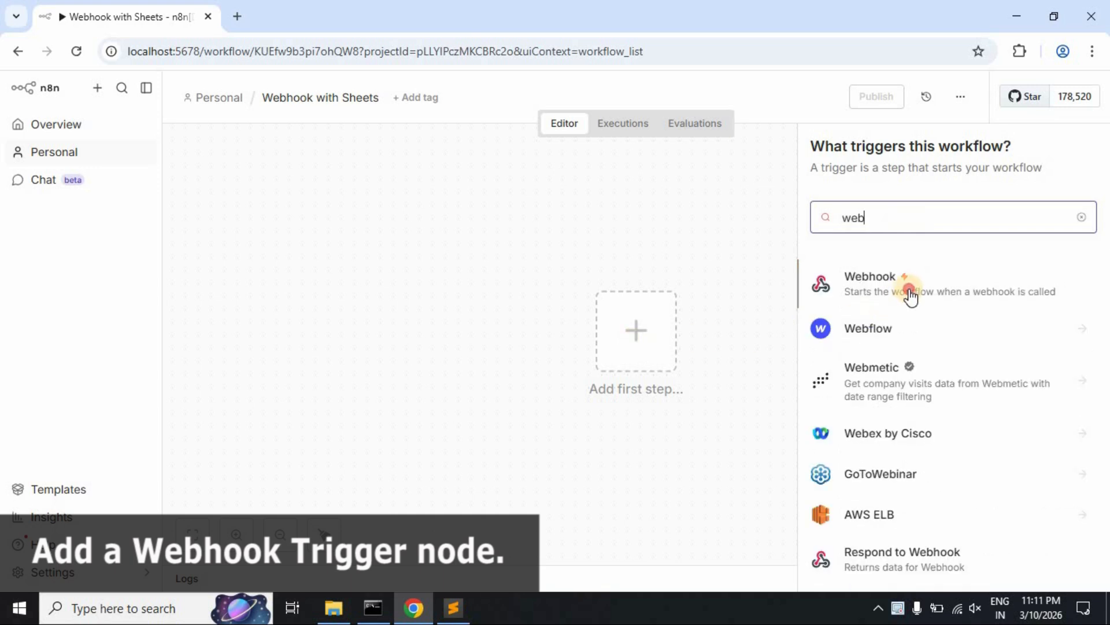
{"action": "left_click", "coordinate": [910, 293]}
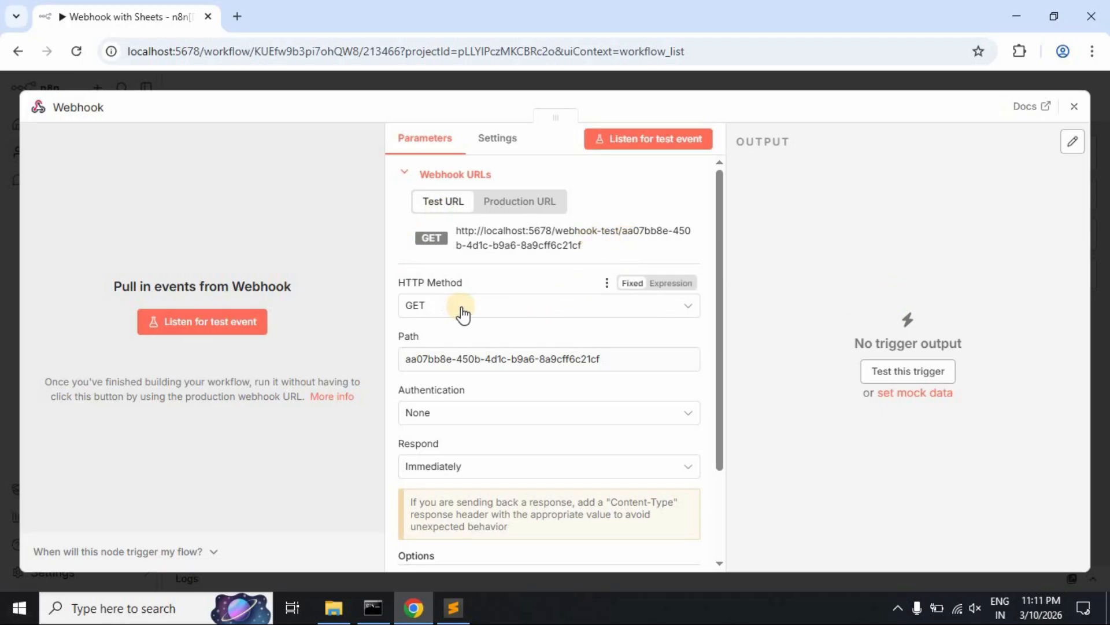
- Set the webhook's HTTP method to POST and its path to 'contact-form'
{"action": "left_click", "coordinate": [657, 325]}
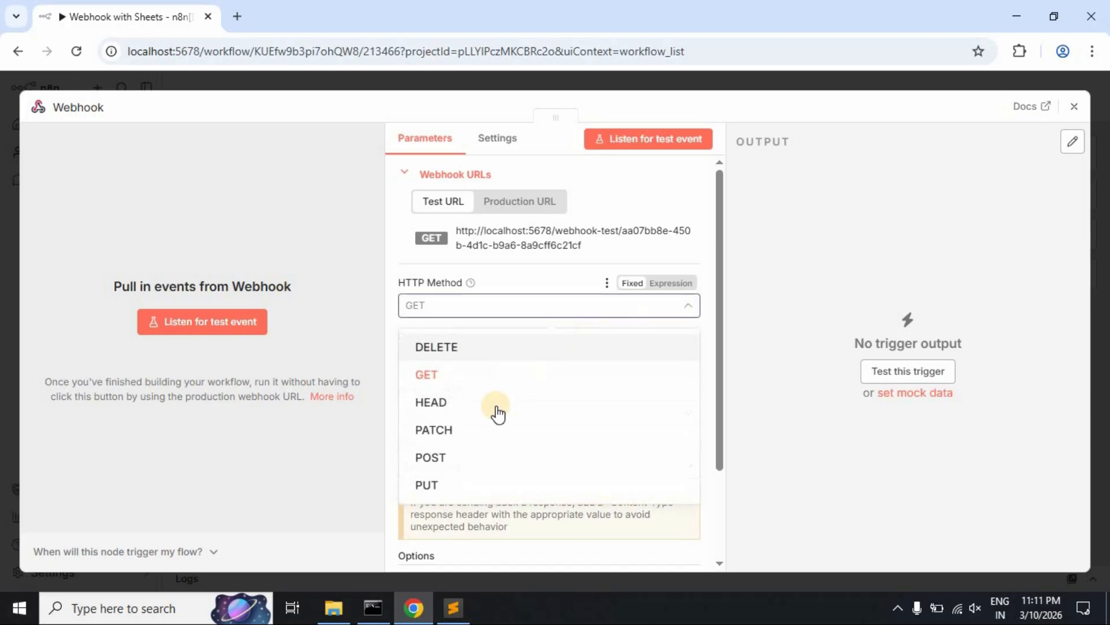
{"action": "left_click", "coordinate": [480, 456]}
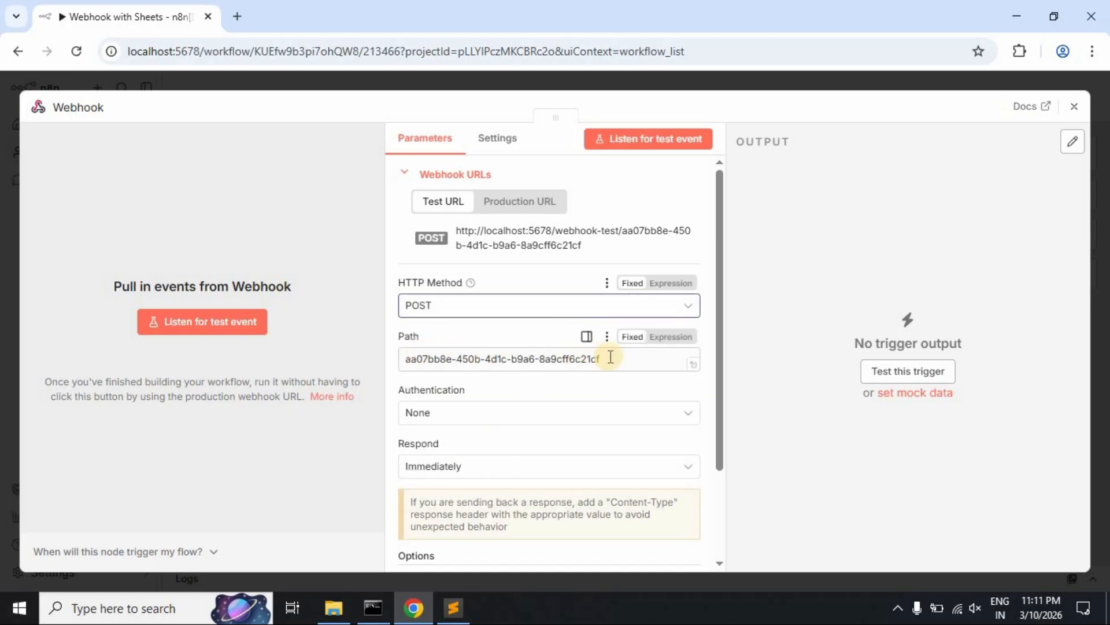
{"action": "left_click_drag", "start_coordinate": [604, 358], "coordinate": [409, 355]}
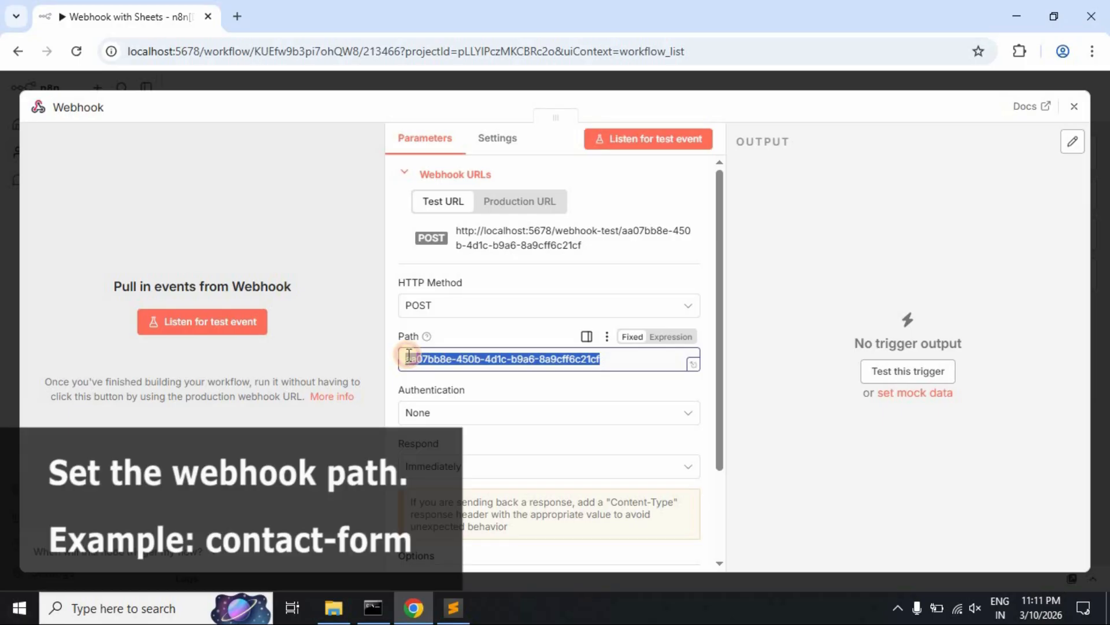
{"action": "type", "text": "contact-form"}
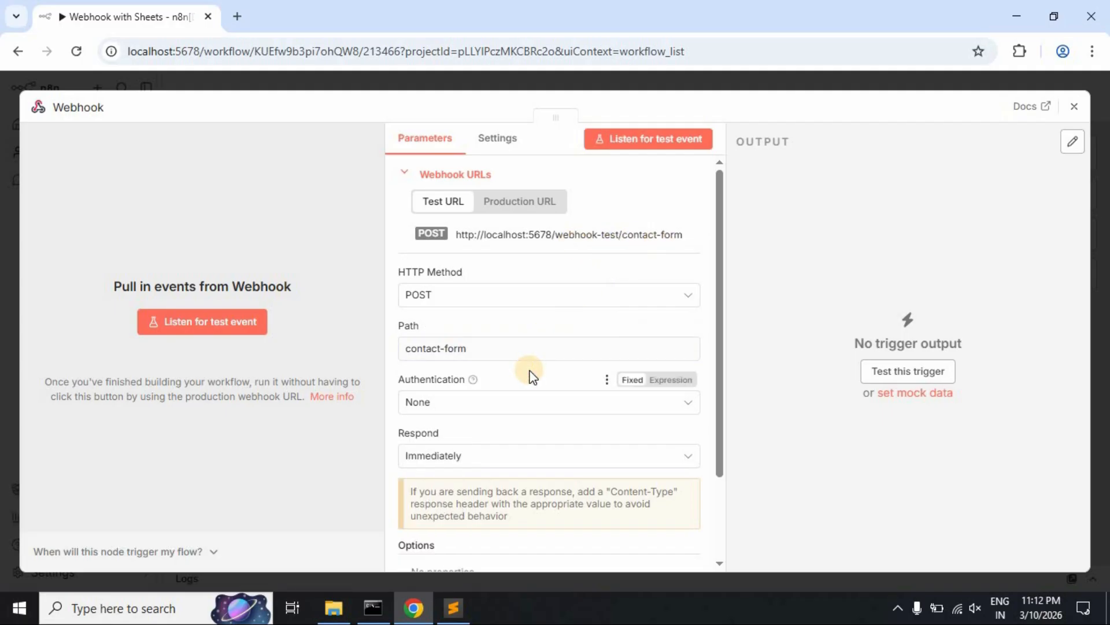
- Copy the webhook test URL and switch to contact-form.html in Sublime Text
{"action": "scroll", "coordinate": [530, 373], "scroll_direction": "down", "scroll_amount": 2}
{"action": "scroll", "coordinate": [529, 373], "scroll_direction": "up", "scroll_amount": 2}
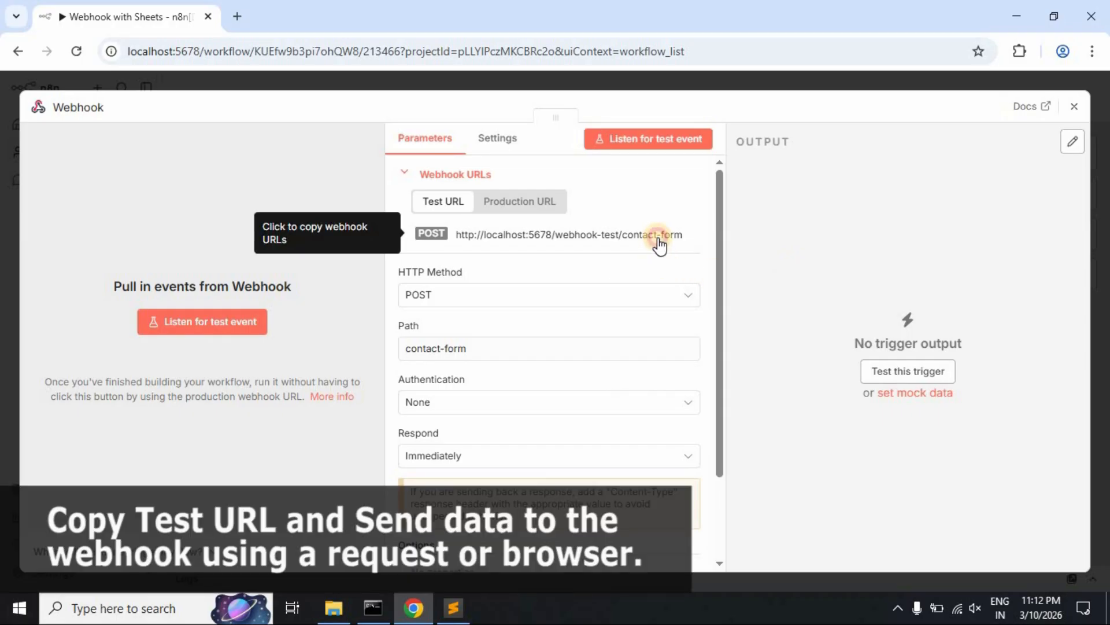
{"action": "left_click", "coordinate": [660, 243]}
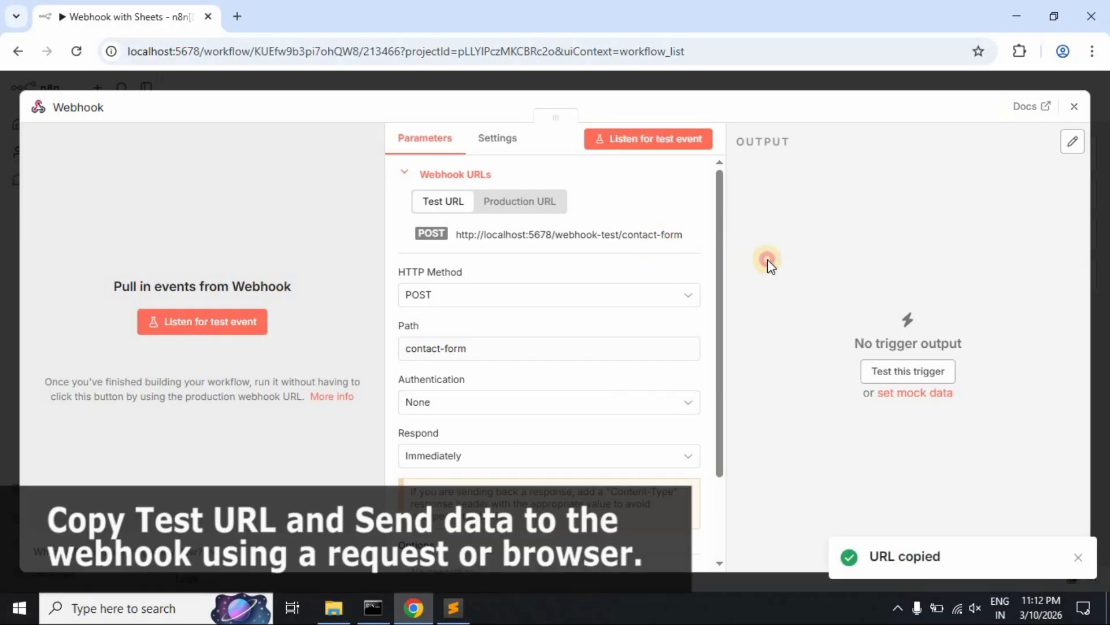
{"action": "left_click", "coordinate": [454, 607]}
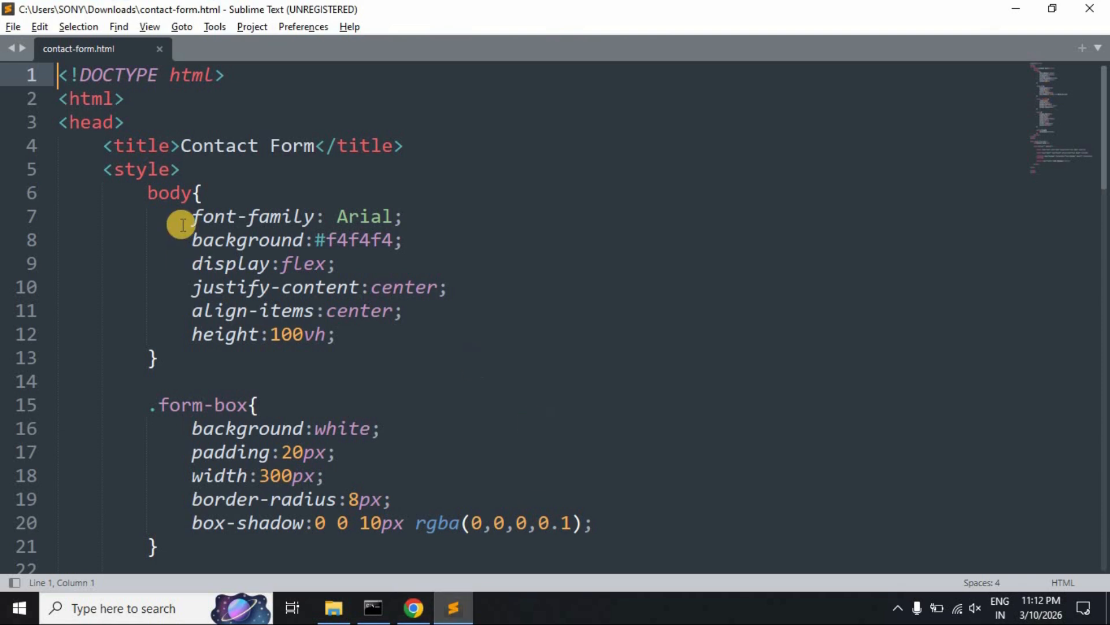
- Review the form code: Contact Form heading, name, email and message fields, and submit button
{"action": "scroll", "coordinate": [205, 180], "scroll_direction": "down", "scroll_amount": 9}
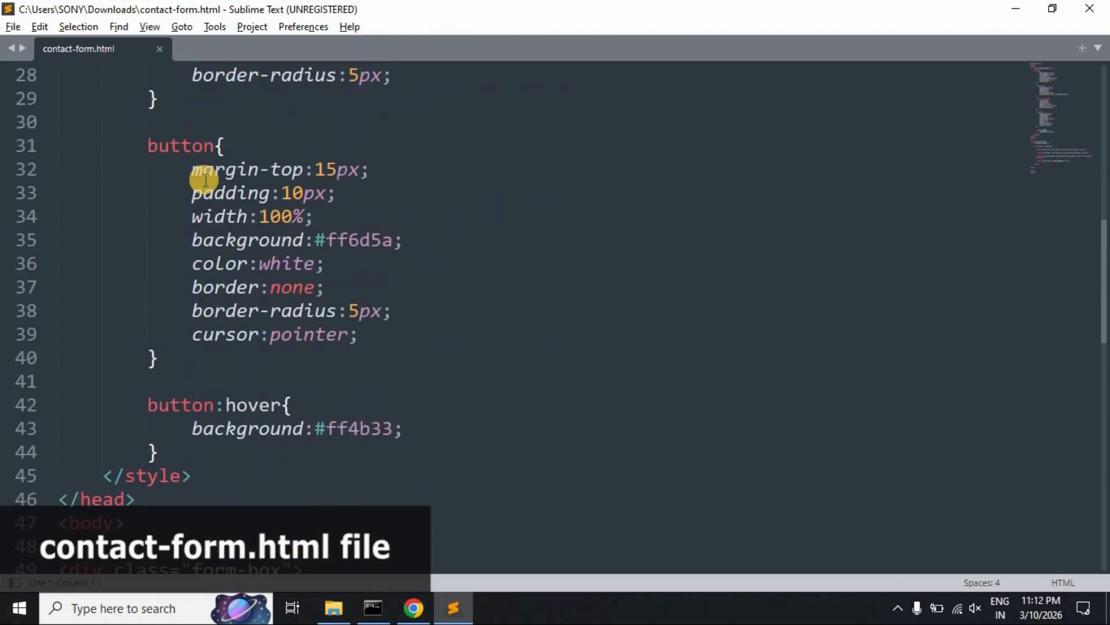
{"action": "scroll", "coordinate": [205, 179], "scroll_direction": "down", "scroll_amount": 6}
{"action": "left_click", "coordinate": [125, 214]}
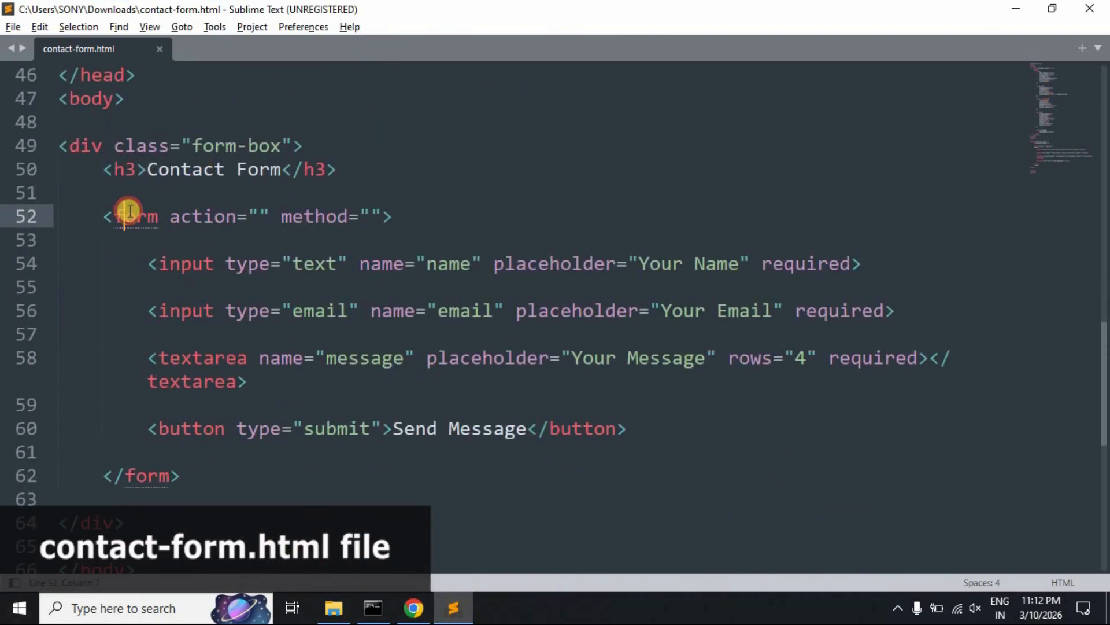
{"action": "left_click_drag", "start_coordinate": [147, 169], "coordinate": [281, 169]}
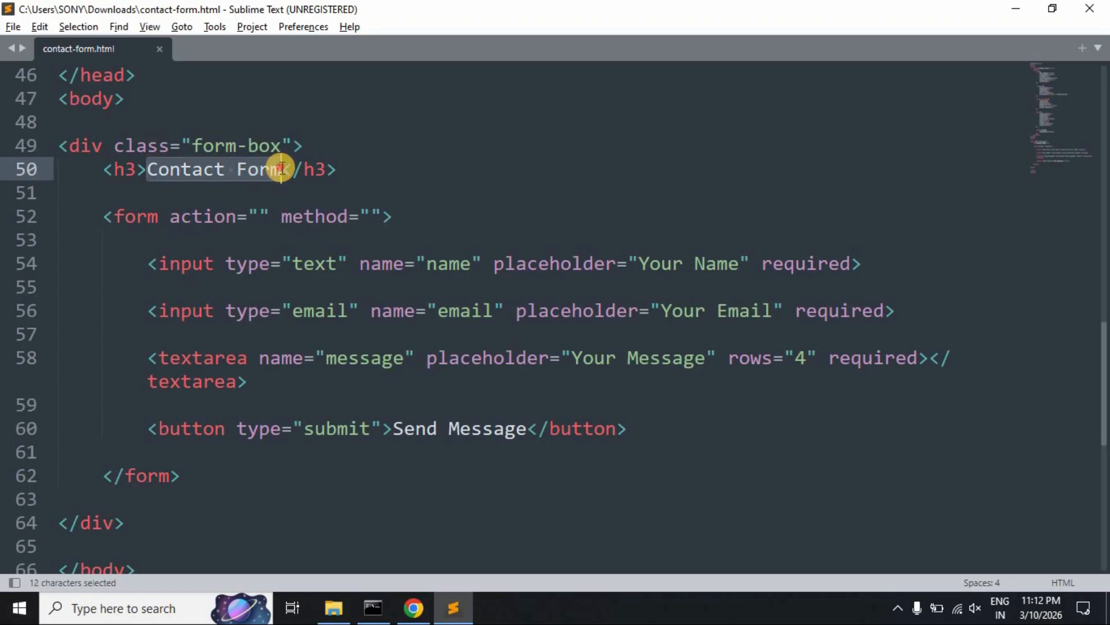
{"action": "double_click", "coordinate": [309, 263]}
{"action": "left_click", "coordinate": [470, 264]}
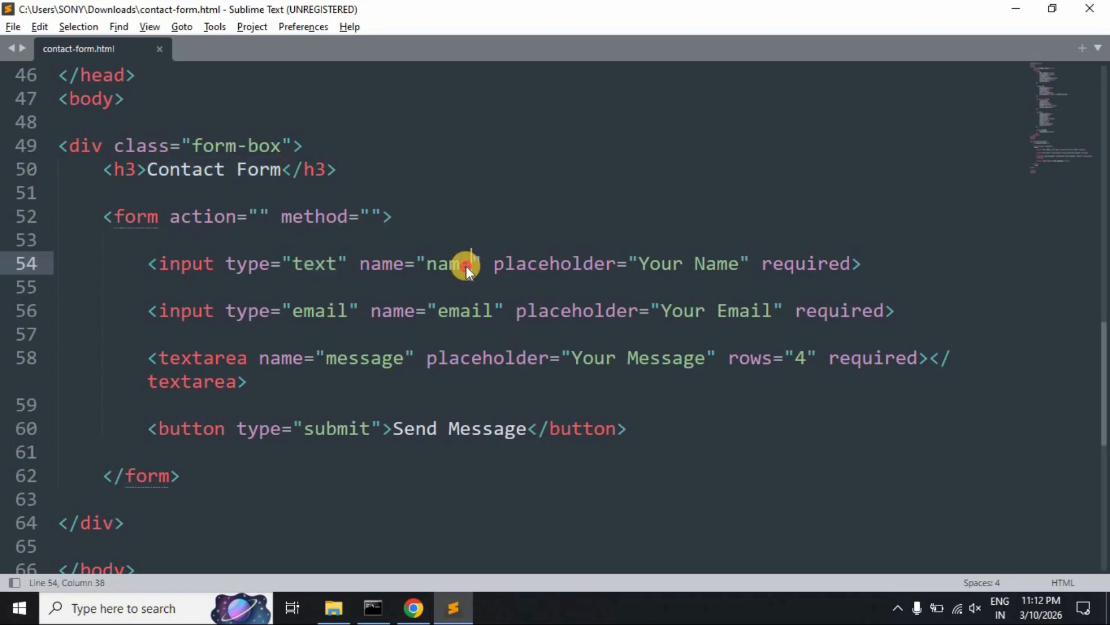
{"action": "double_click", "coordinate": [465, 264]}
{"action": "double_click", "coordinate": [454, 310]}
{"action": "left_click", "coordinate": [370, 365]}
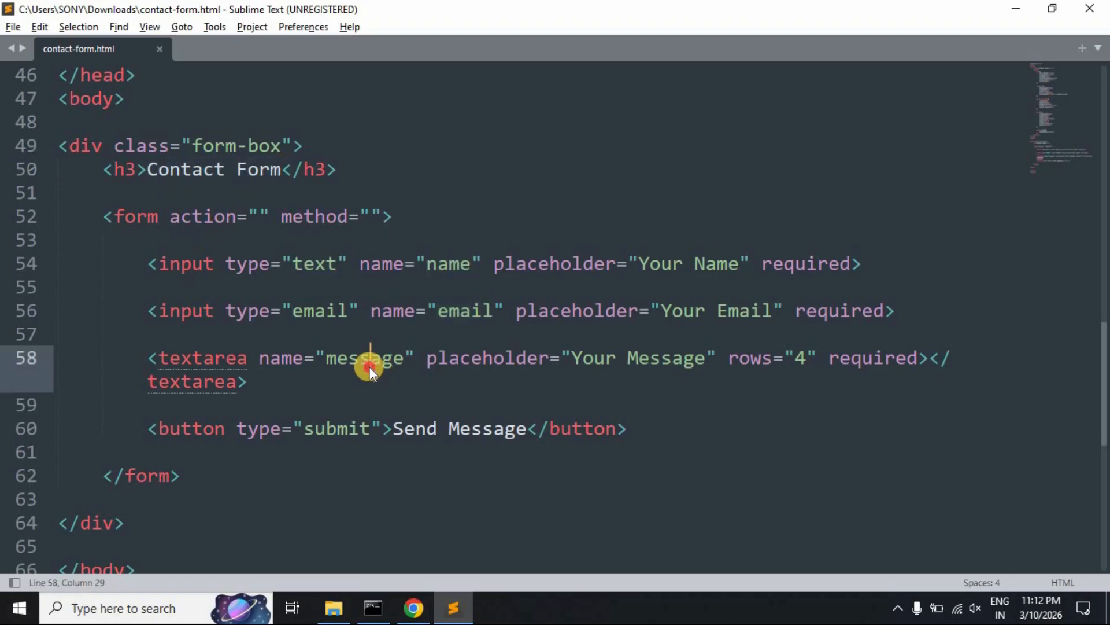
{"action": "double_click", "coordinate": [370, 364]}
{"action": "double_click", "coordinate": [347, 429]}
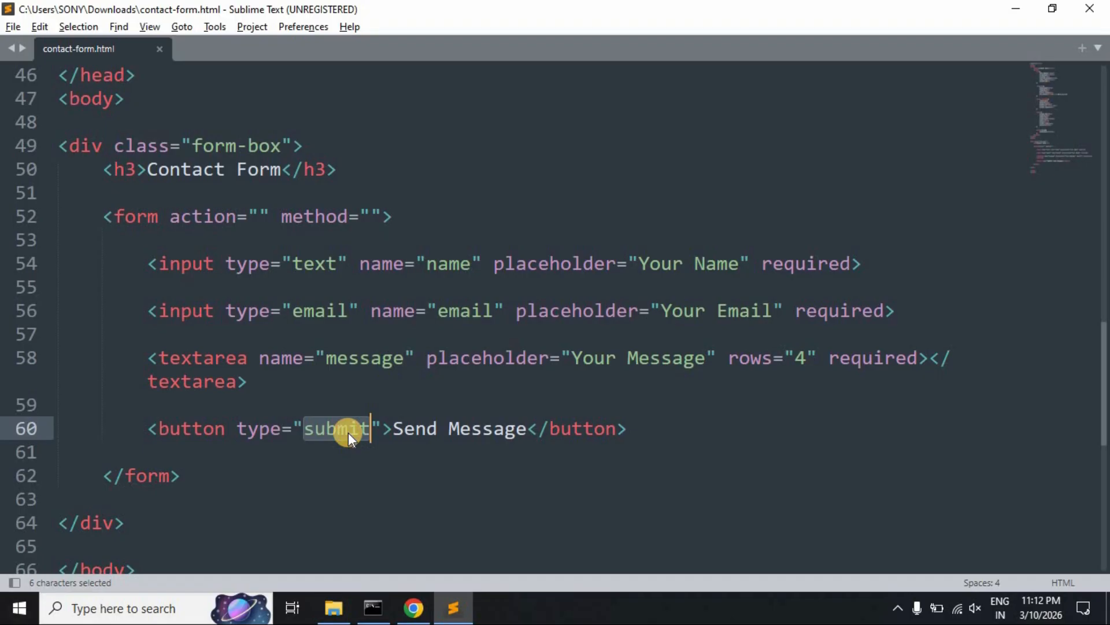
- Set the form action to the pasted webhook test URL, method to 'post', and save
{"action": "left_click", "coordinate": [258, 216]}
{"action": "key", "text": "ctrl+v"}
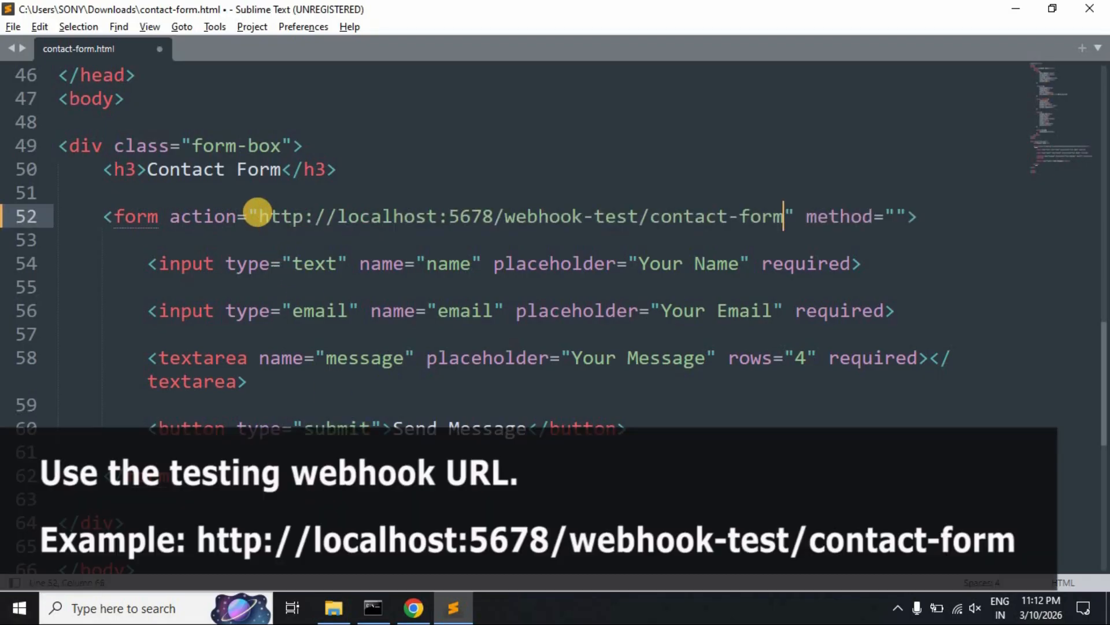
{"action": "left_click_drag", "start_coordinate": [509, 217], "coordinate": [614, 214]}
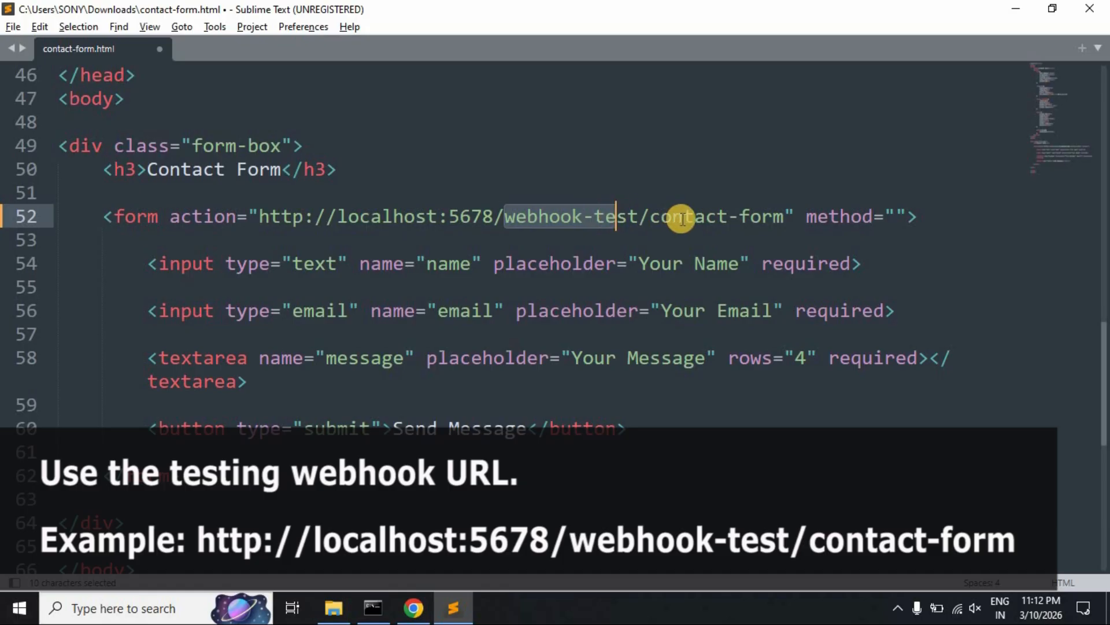
{"action": "left_click_drag", "start_coordinate": [651, 216], "coordinate": [779, 217]}
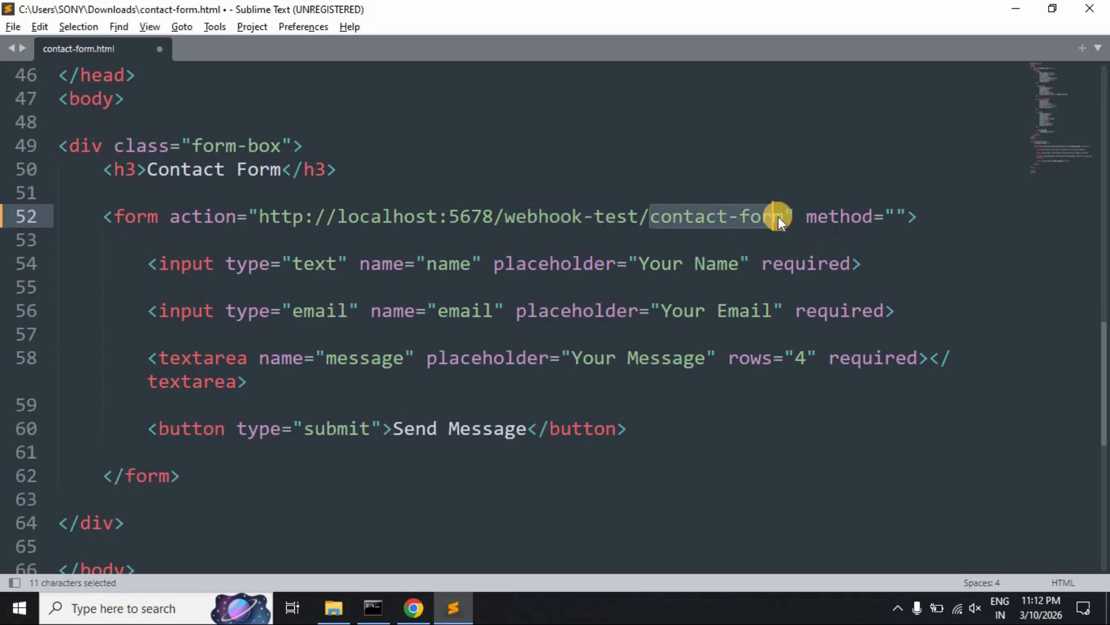
{"action": "key", "text": "alt+Tab"}
{"action": "left_click_drag", "start_coordinate": [474, 347], "coordinate": [405, 347]}
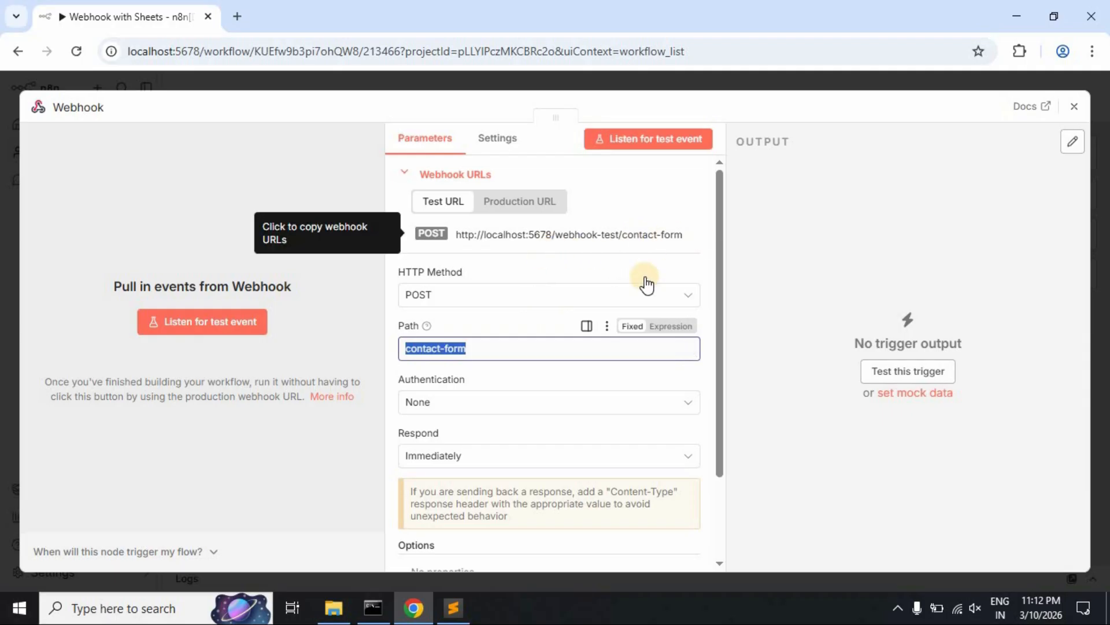
{"action": "key", "text": "alt+Tab"}
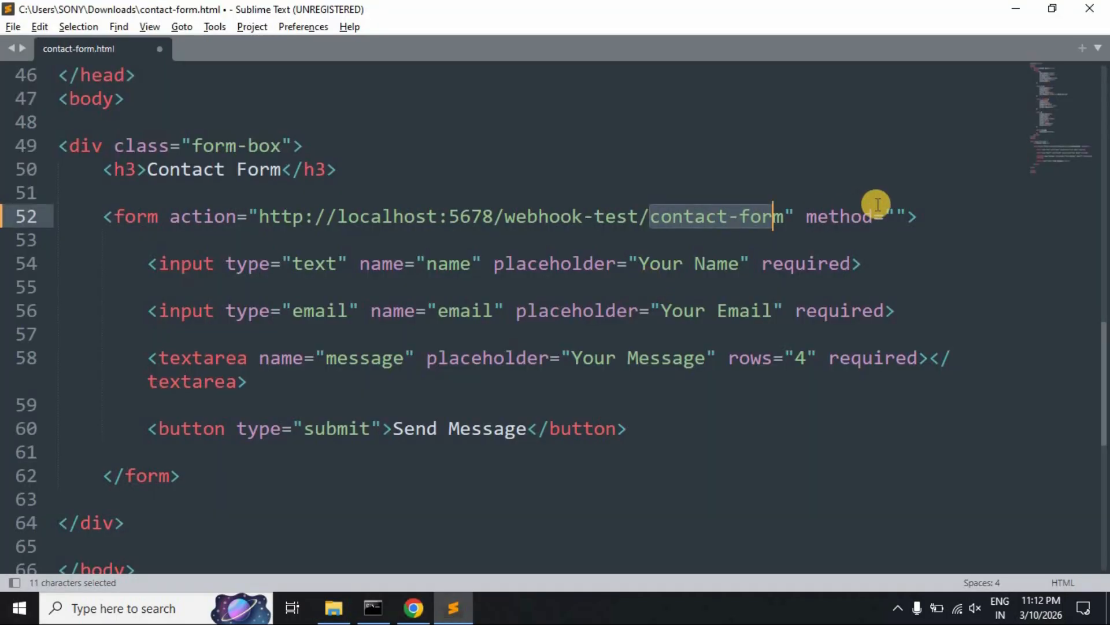
{"action": "left_click", "coordinate": [897, 214]}
{"action": "type", "text": "post"}
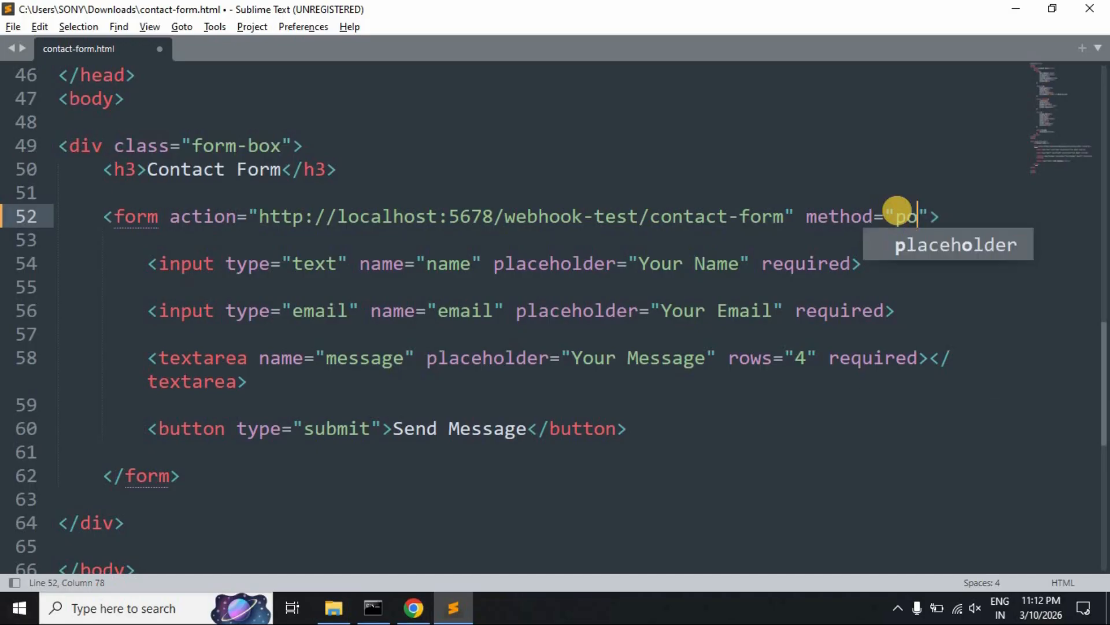
{"action": "key", "text": "ctrl+s"}
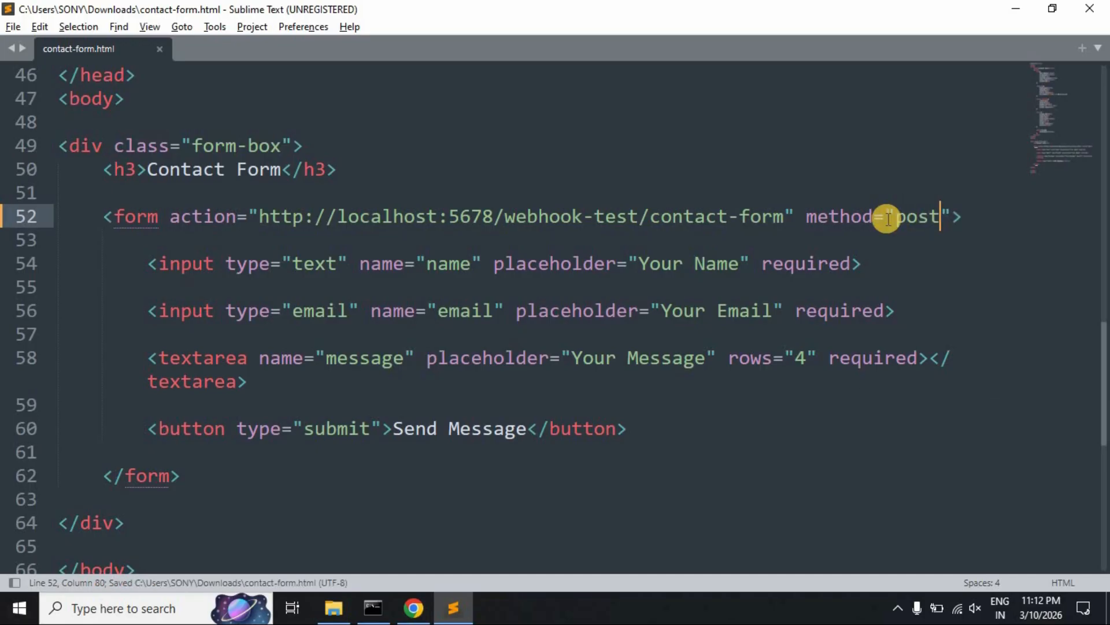
- Open contact-form.html from the Downloads folder in Google Chrome
{"action": "left_click", "coordinate": [716, 417]}
{"action": "left_click", "coordinate": [333, 607]}
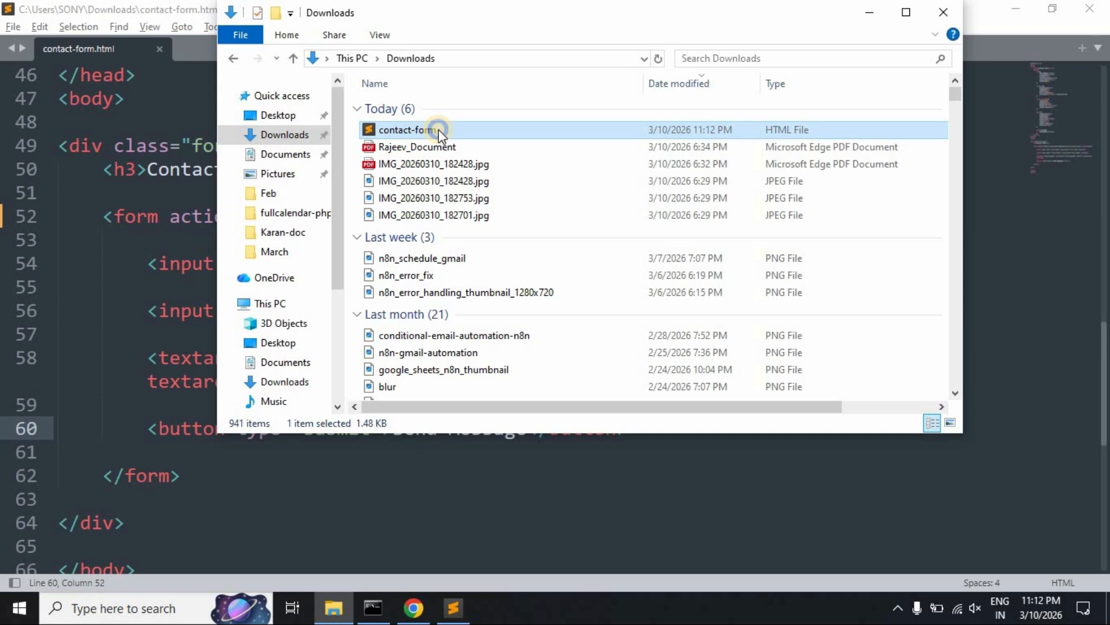
{"action": "right_click", "coordinate": [437, 129]}
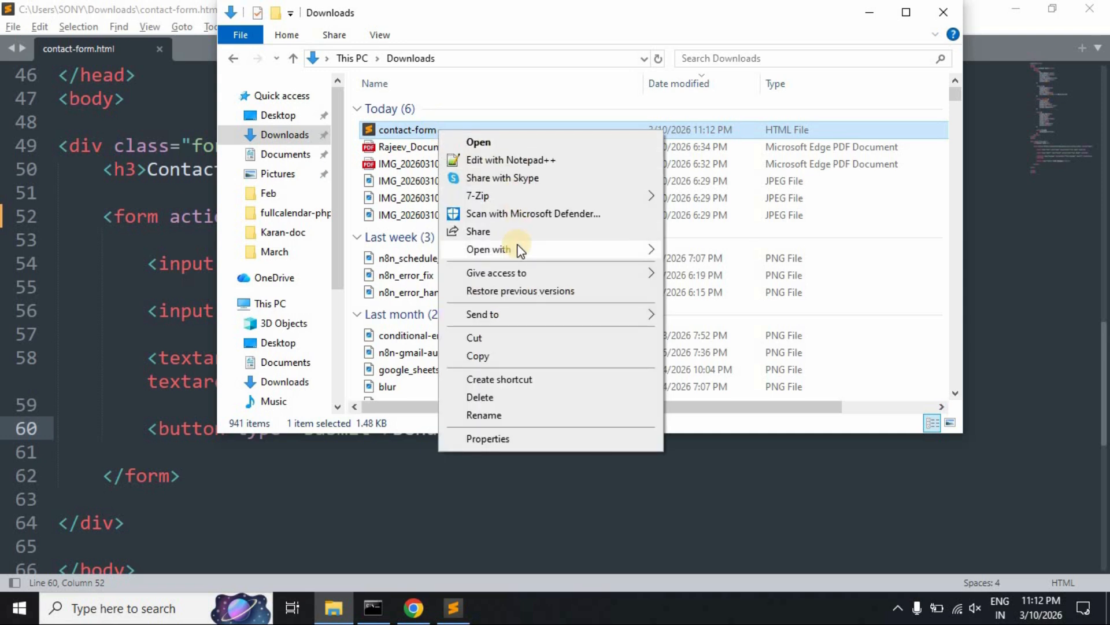
{"action": "mouse_move", "coordinate": [564, 253]}
{"action": "left_click", "coordinate": [709, 267]}
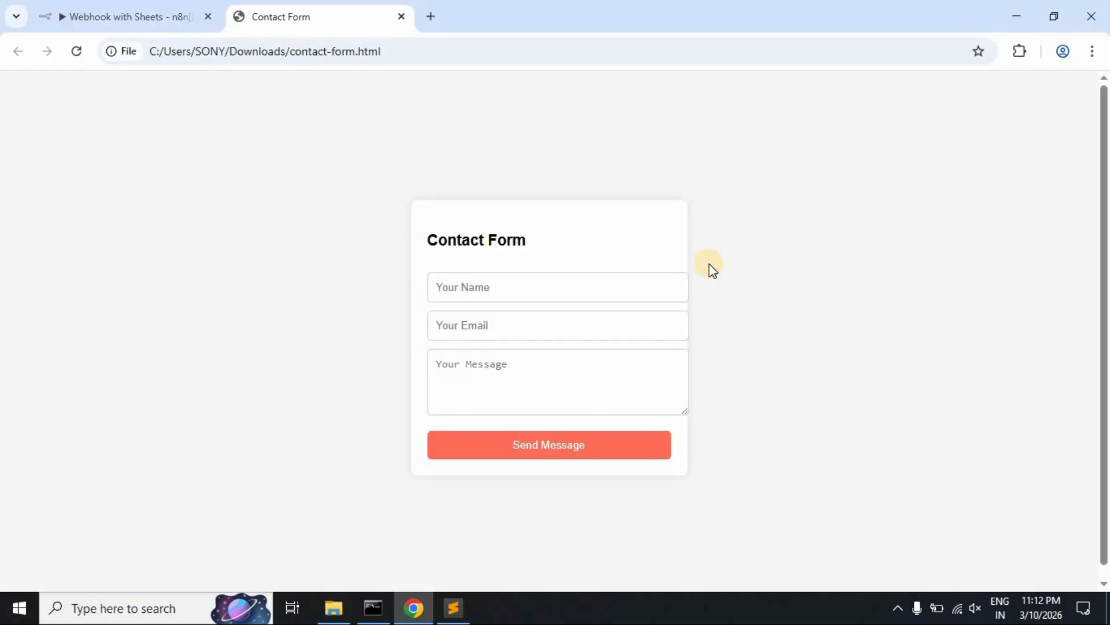
- Try the rendered form's Name, Email and Message fields in Chrome
{"action": "left_click", "coordinate": [496, 289]}
{"action": "left_click", "coordinate": [498, 325]}
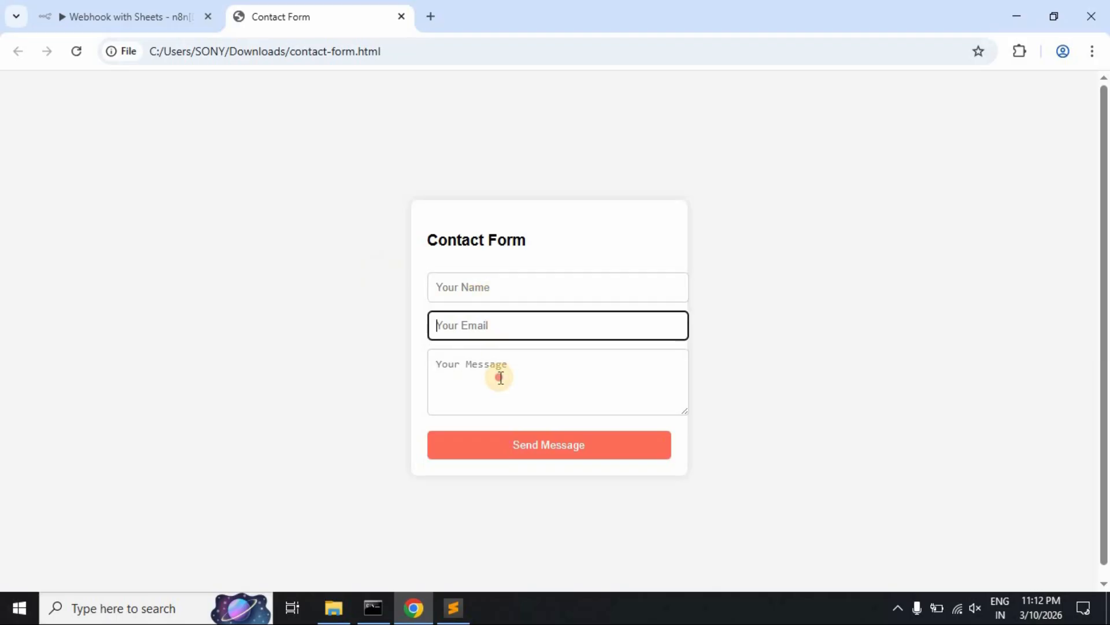
{"action": "left_click", "coordinate": [497, 379]}
{"action": "left_click", "coordinate": [349, 319]}
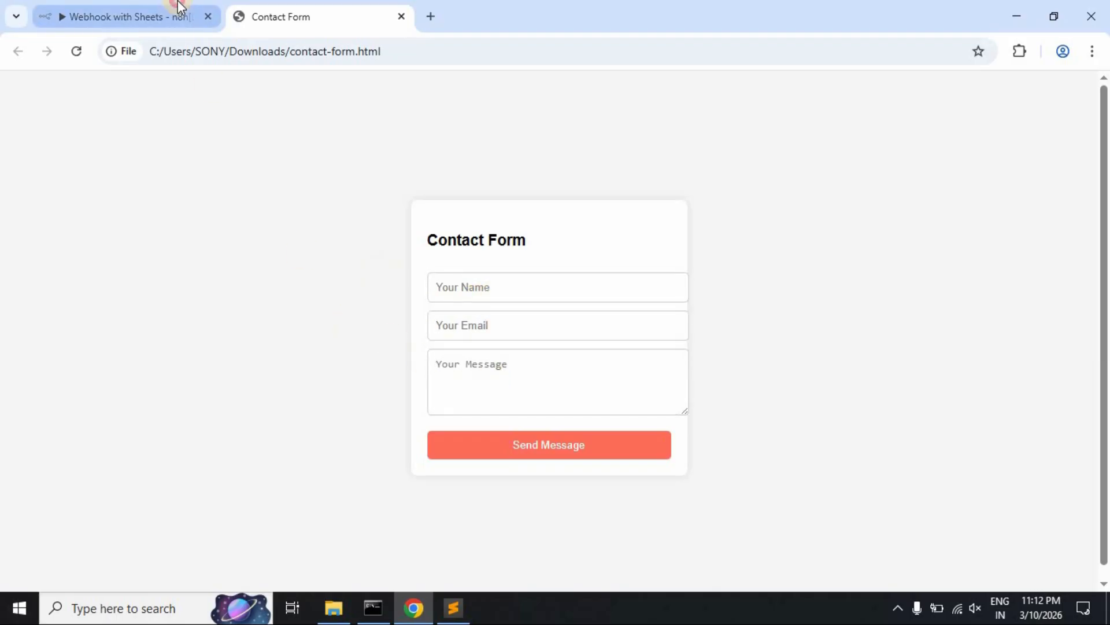
{"action": "left_click", "coordinate": [173, 8]}
- Close the Webhook settings and execute the workflow so it waits for a test event
{"action": "left_click", "coordinate": [775, 228]}
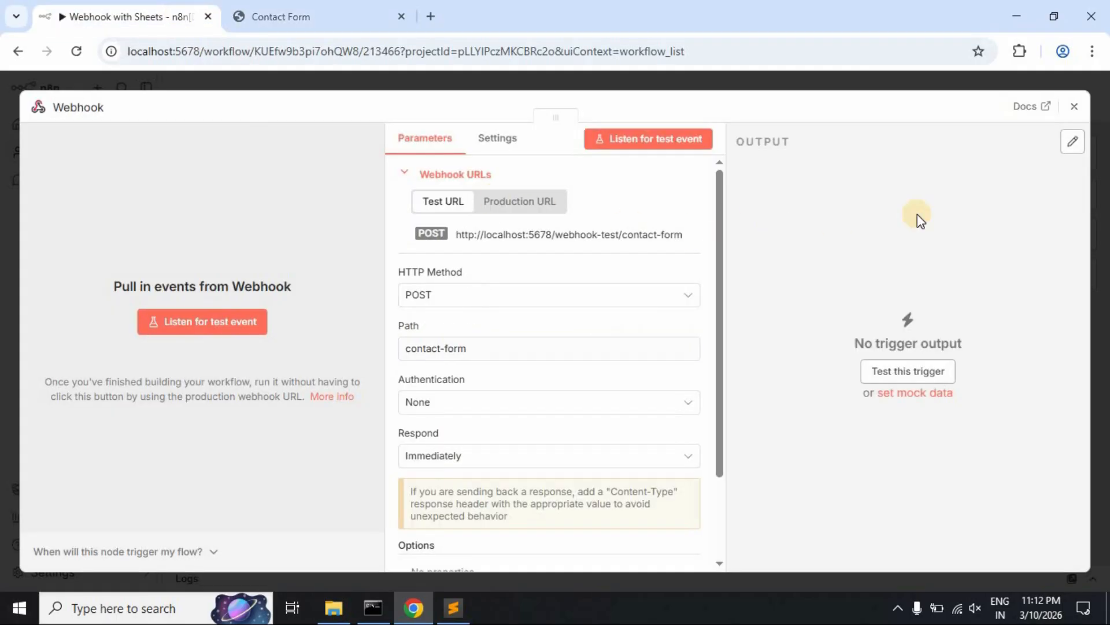
{"action": "left_click", "coordinate": [1074, 110]}
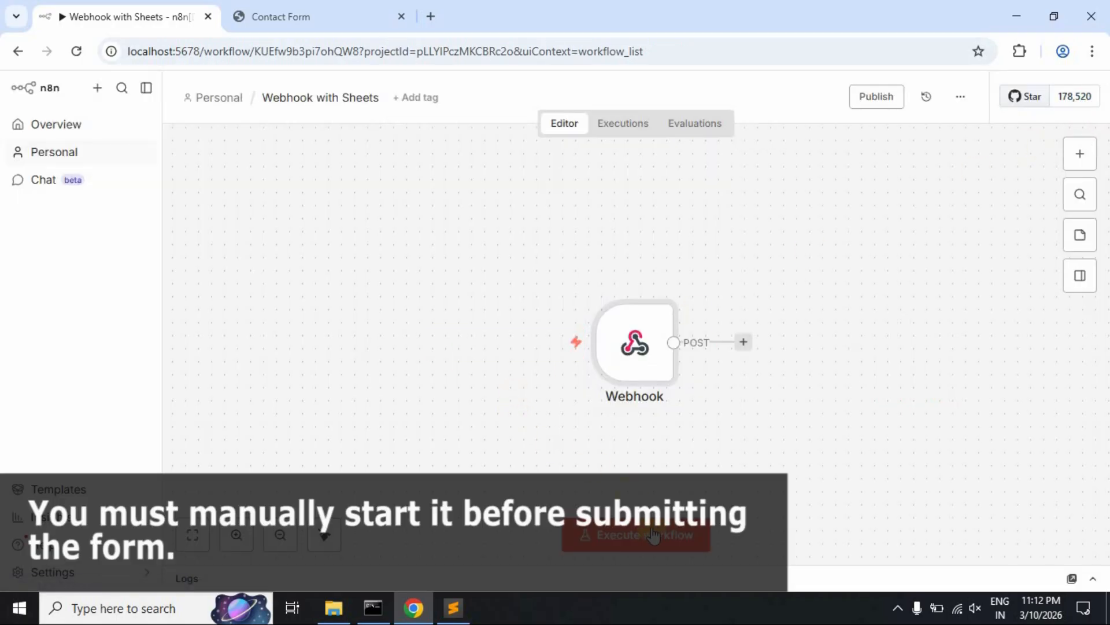
{"action": "left_click", "coordinate": [652, 535]}
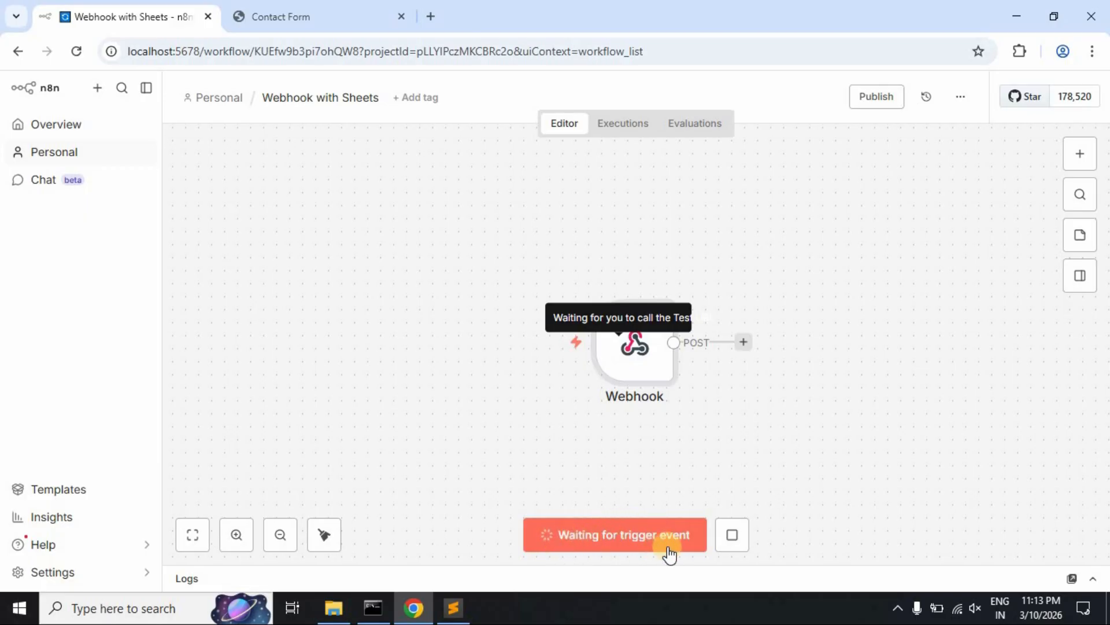
- Send the form with a name, an e-mail and 'Test message', then check n8n's success message
{"action": "left_click", "coordinate": [307, 9]}
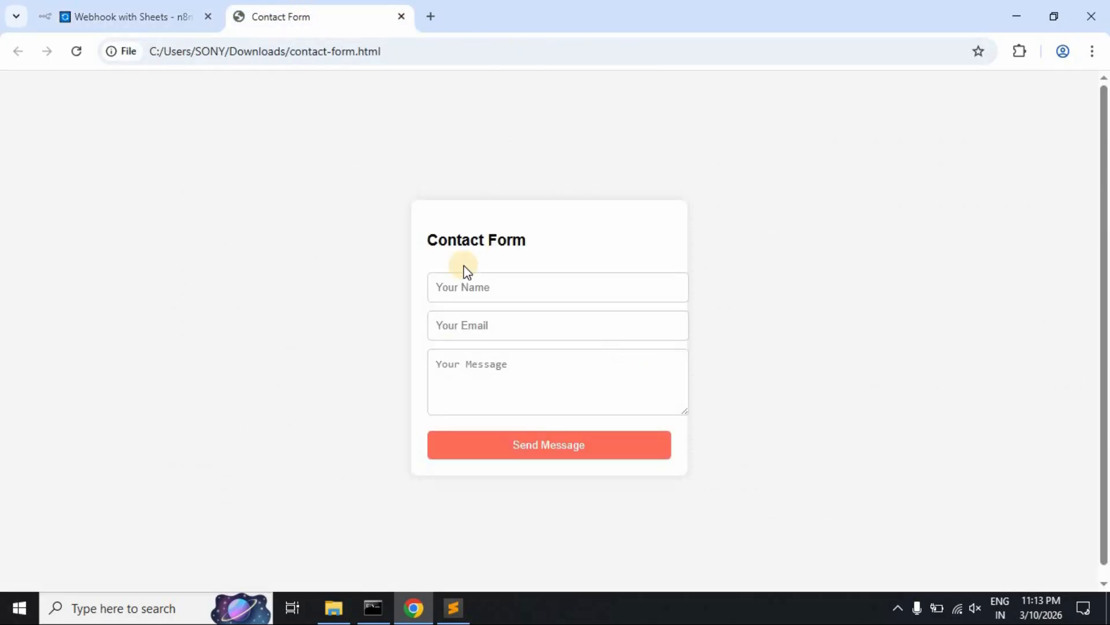
{"action": "left_click", "coordinate": [504, 291]}
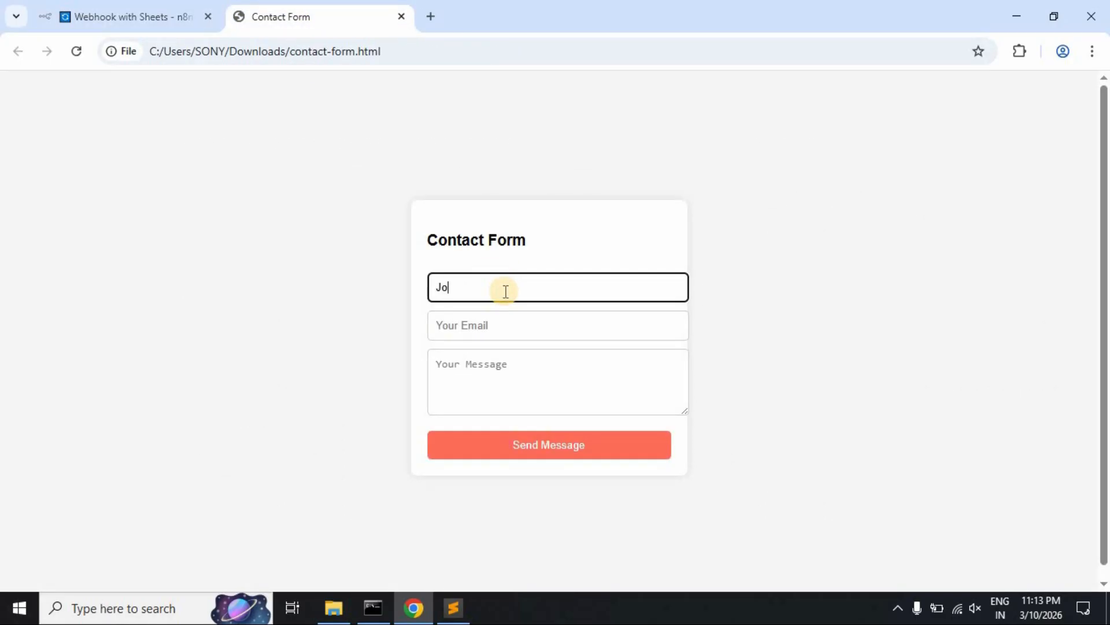
{"action": "key", "text": "Tab"}
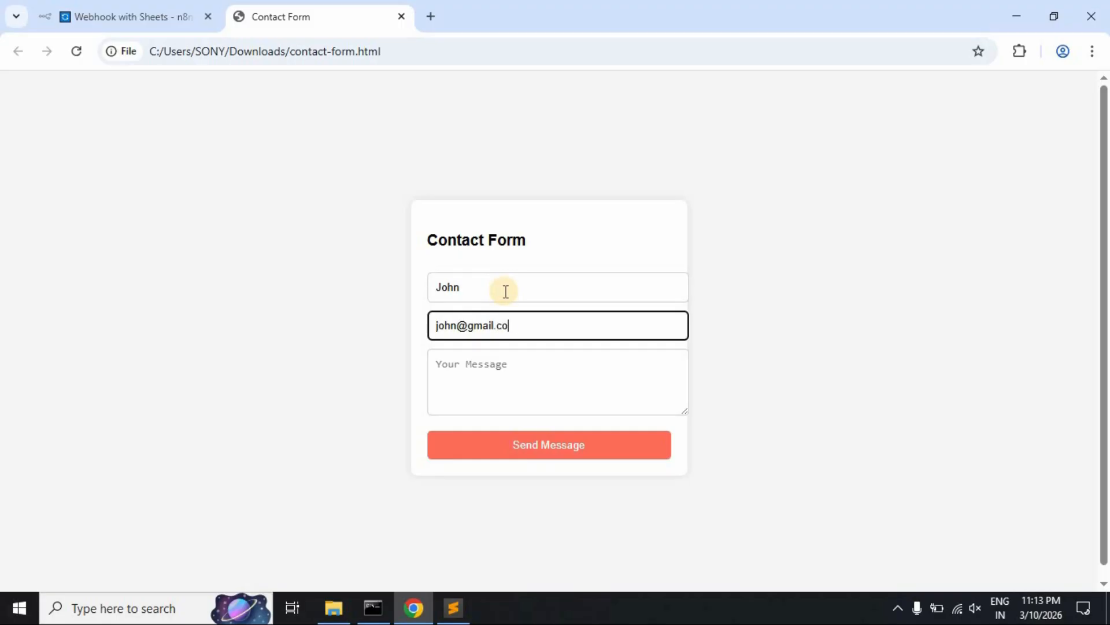
{"action": "left_click", "coordinate": [495, 363]}
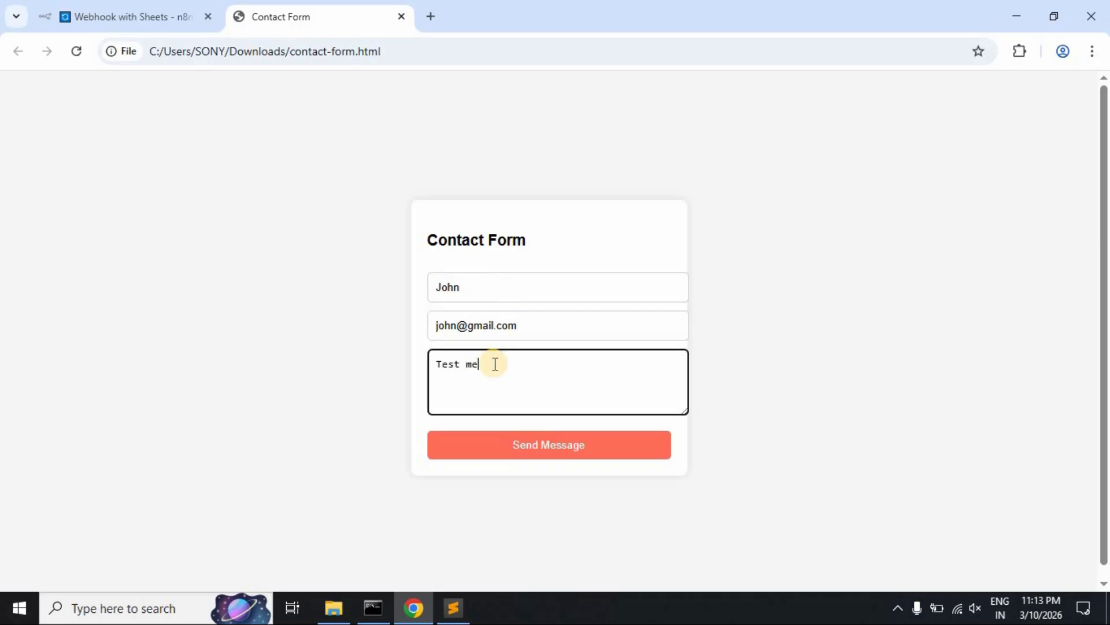
{"action": "type", "text": "Test message."}
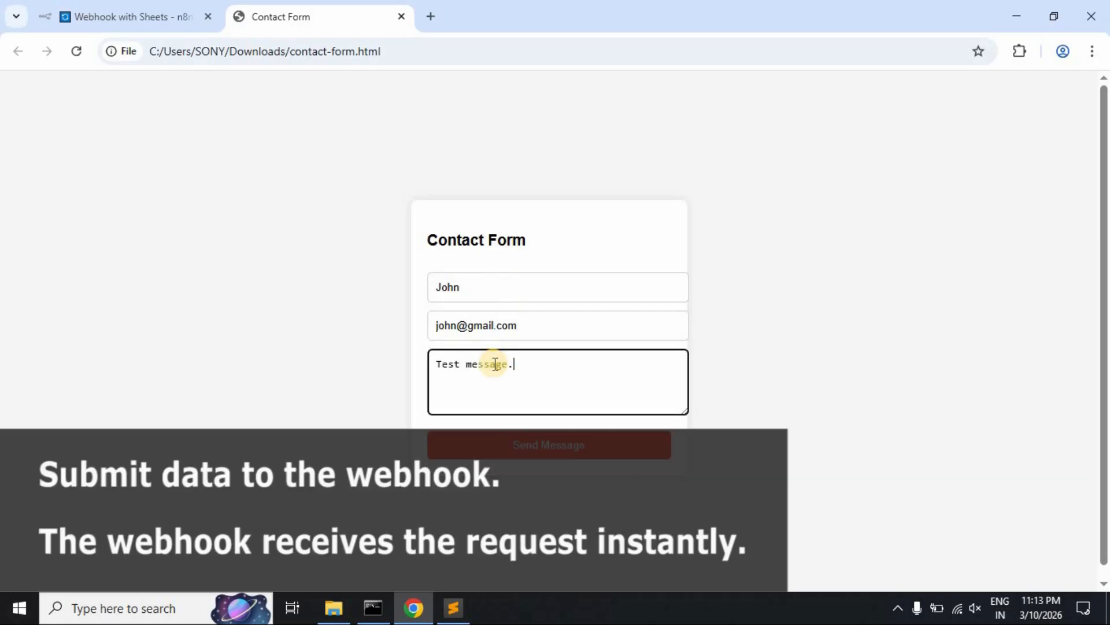
{"action": "left_click", "coordinate": [514, 445]}
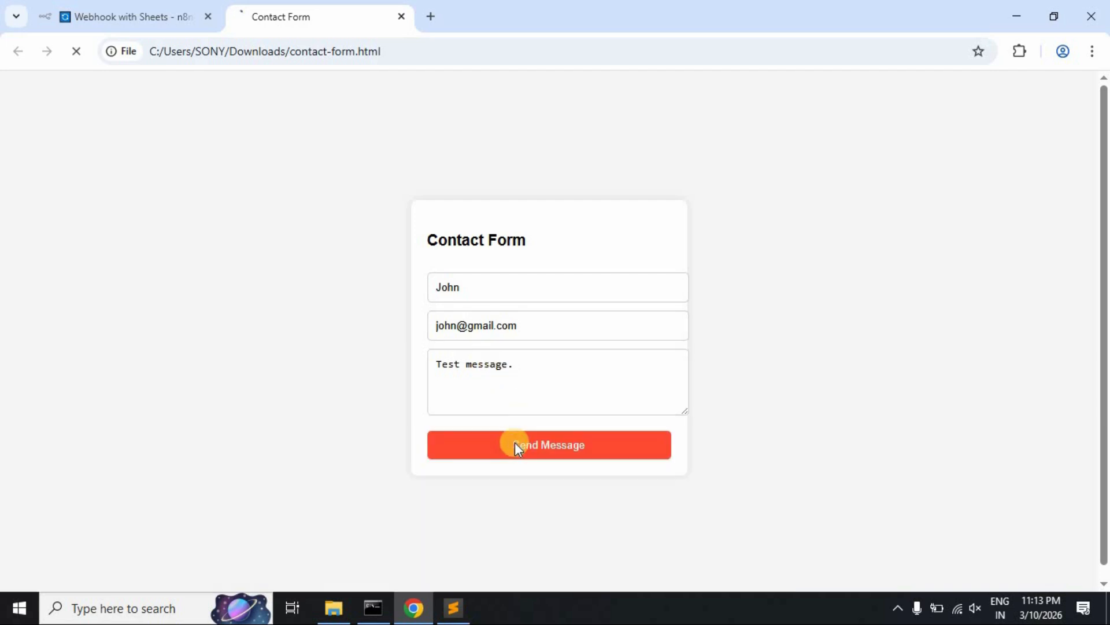
{"action": "left_click", "coordinate": [154, 10]}
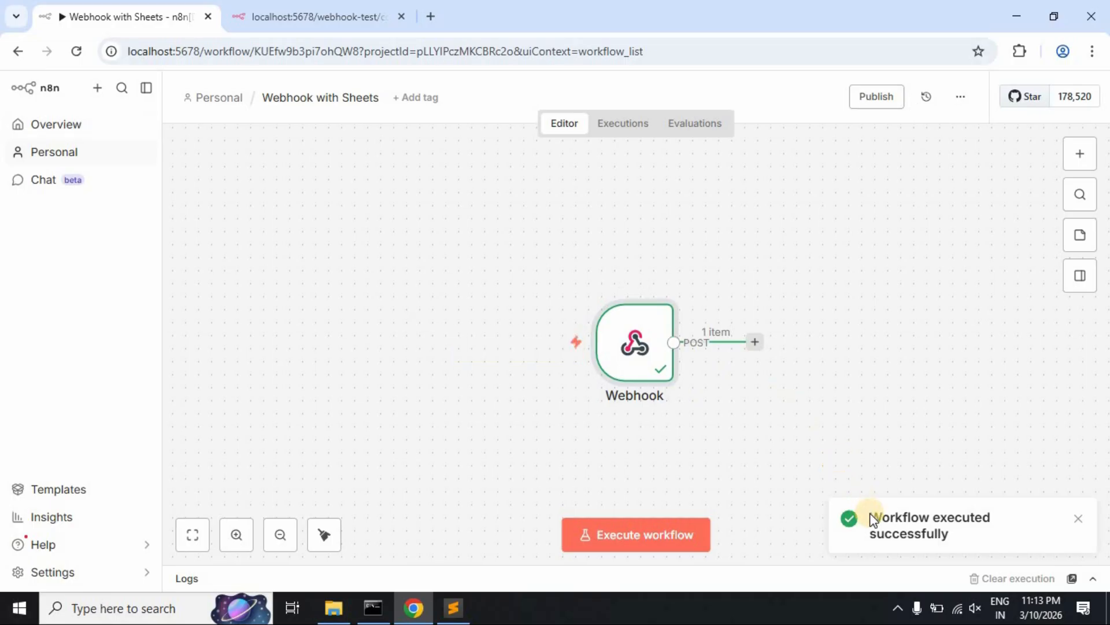
{"action": "triple_click", "coordinate": [909, 529]}
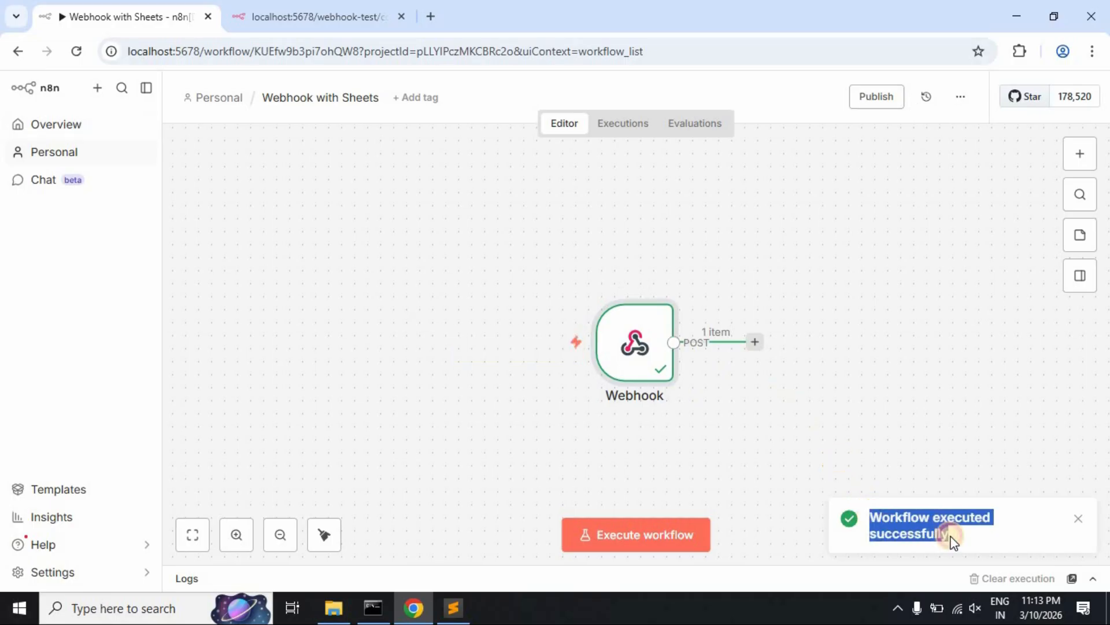
{"action": "left_click", "coordinate": [856, 451]}
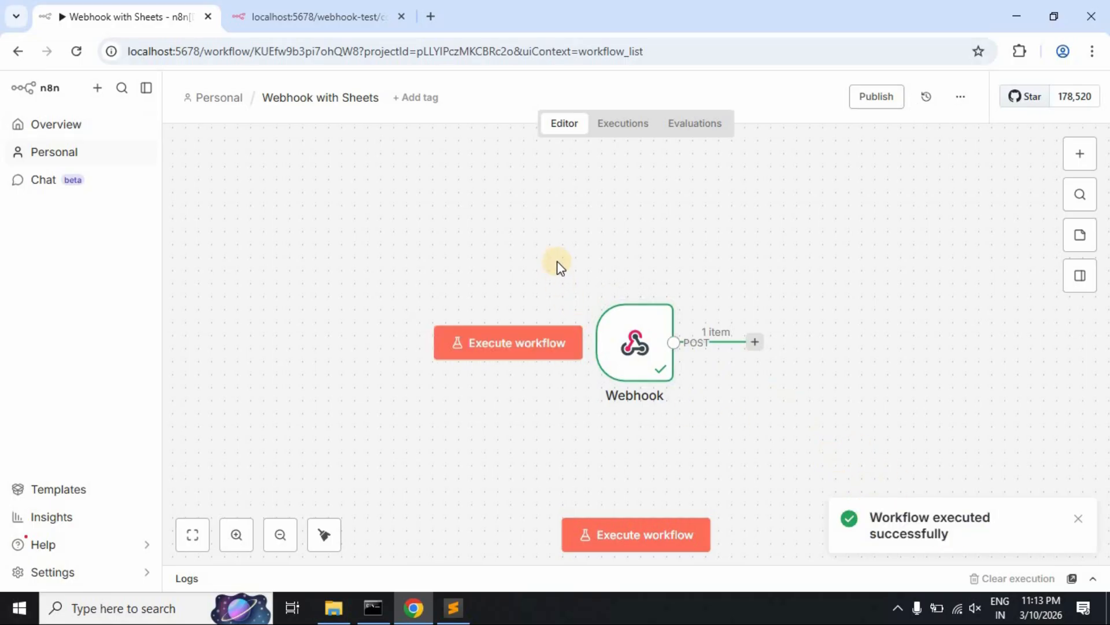
{"action": "left_click", "coordinate": [623, 132]}
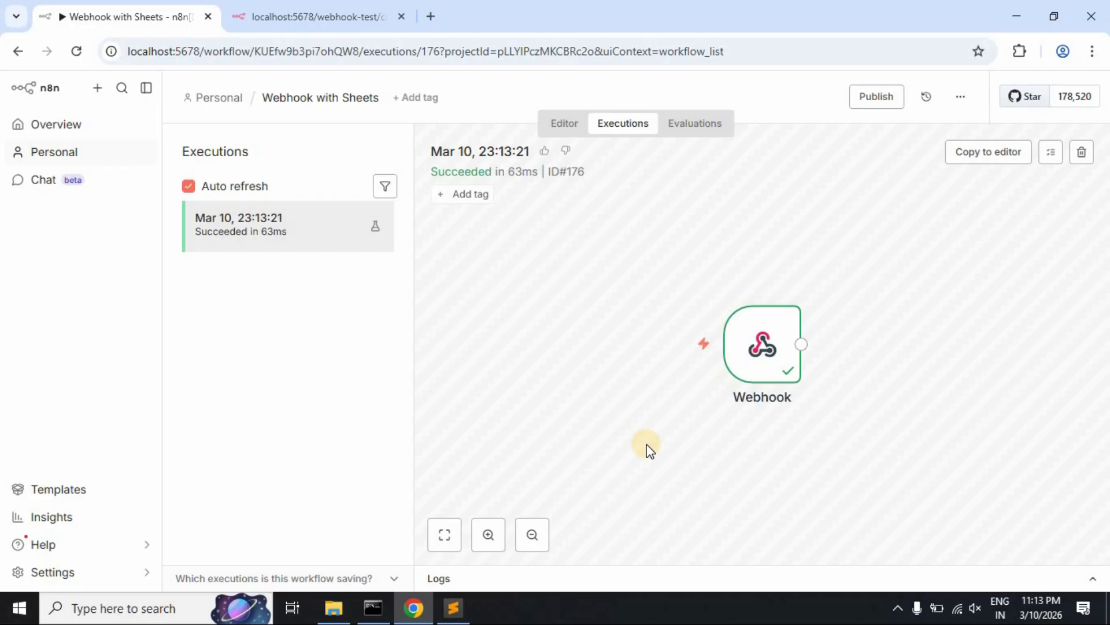
{"action": "left_click", "coordinate": [447, 579]}
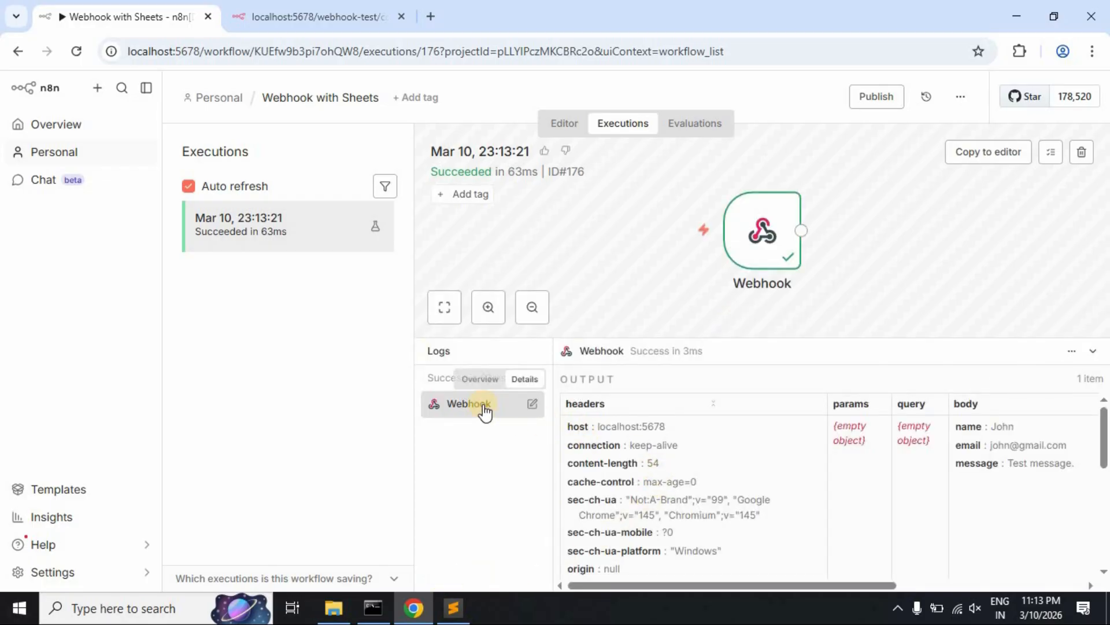
{"action": "left_click", "coordinate": [1006, 425]}
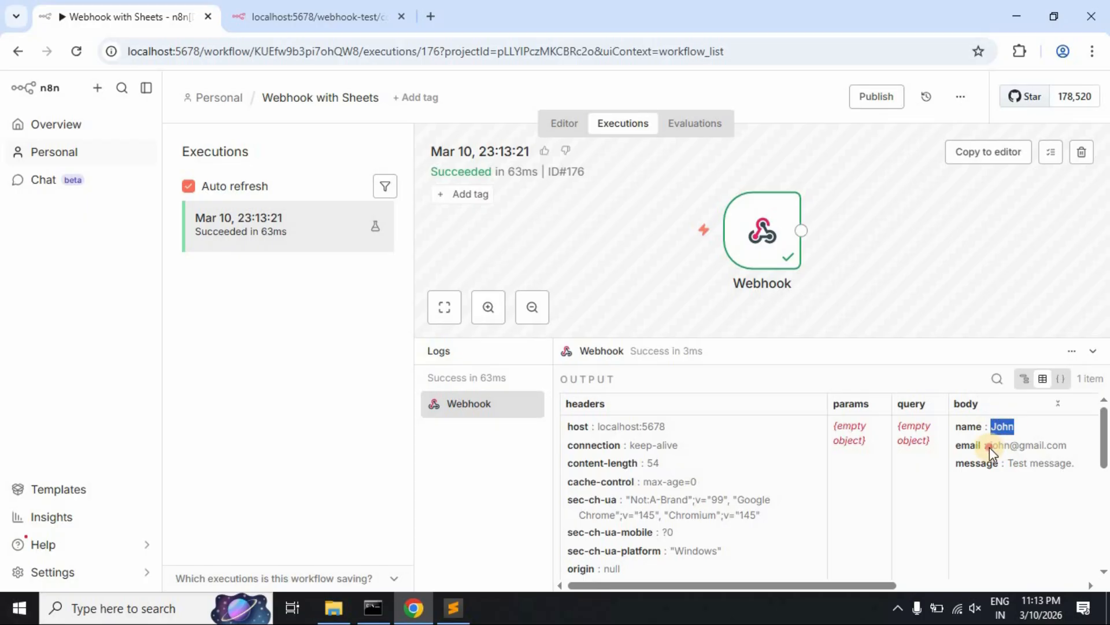
{"action": "left_click_drag", "start_coordinate": [990, 446], "coordinate": [1071, 449]}
{"action": "left_click_drag", "start_coordinate": [1008, 464], "coordinate": [1073, 463]}
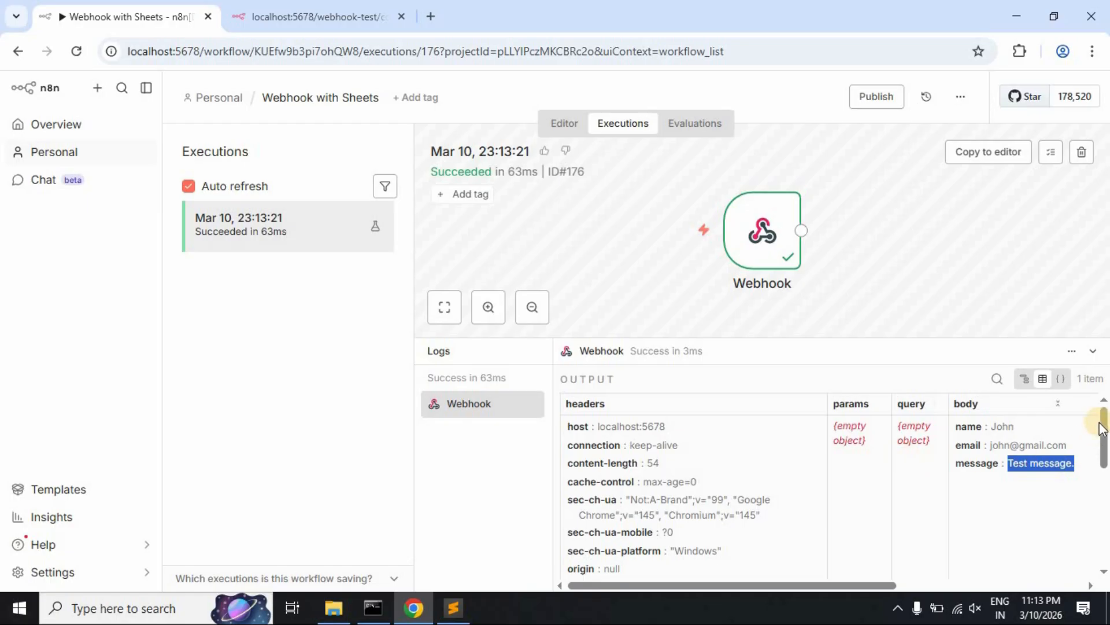
{"action": "left_click_drag", "start_coordinate": [1104, 422], "coordinate": [694, 389]}
{"action": "left_click", "coordinate": [493, 355]}
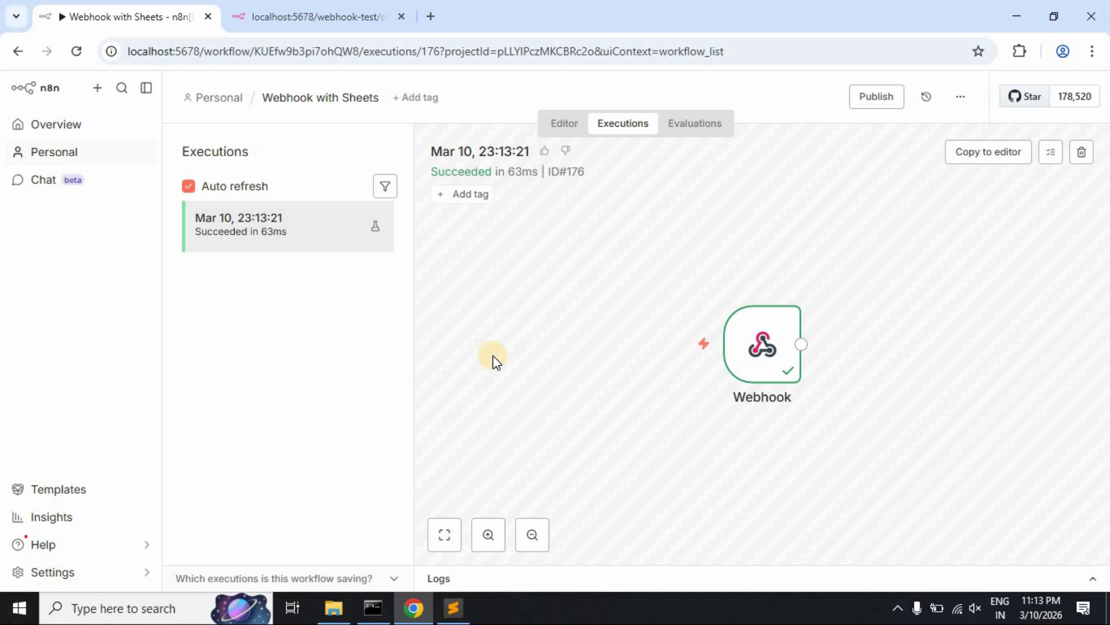
{"action": "left_click", "coordinate": [564, 134]}
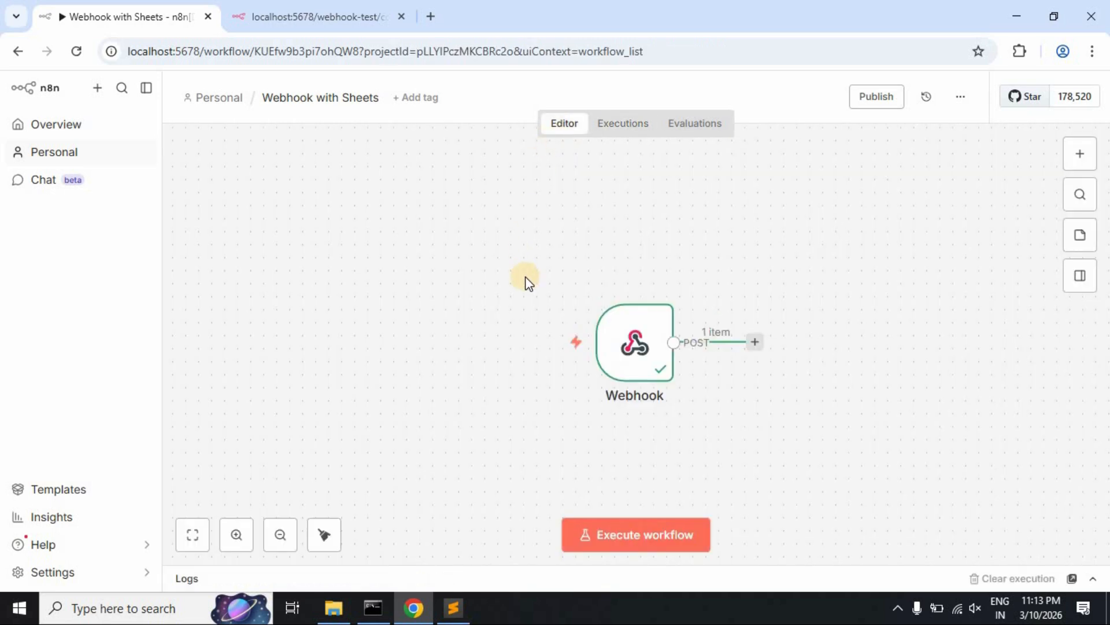
{"action": "left_click", "coordinate": [662, 284]}
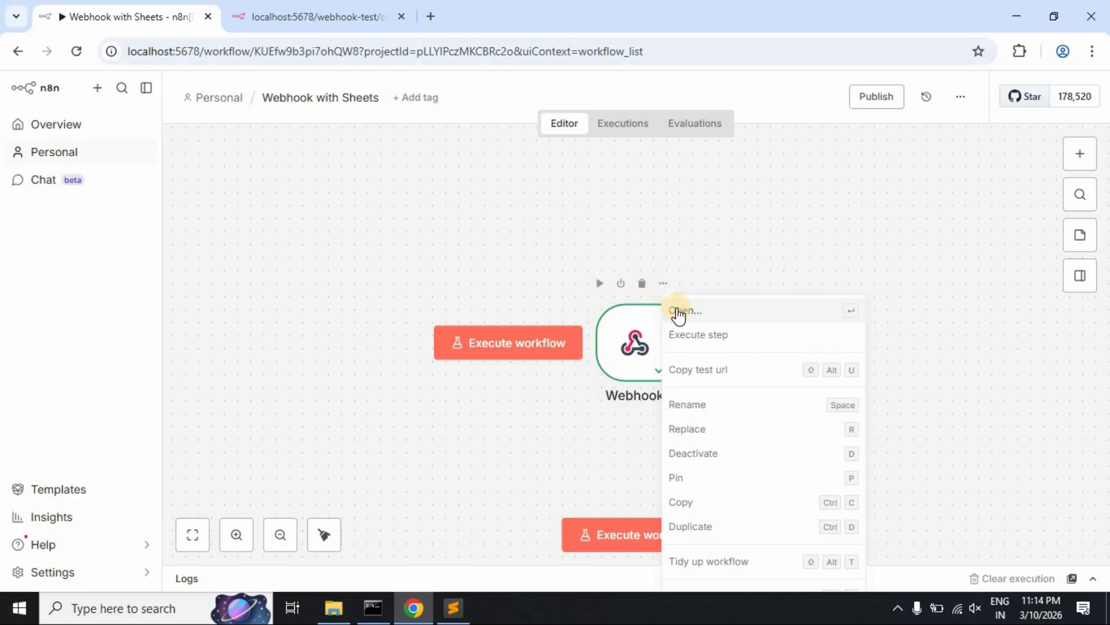
{"action": "left_click", "coordinate": [677, 310]}
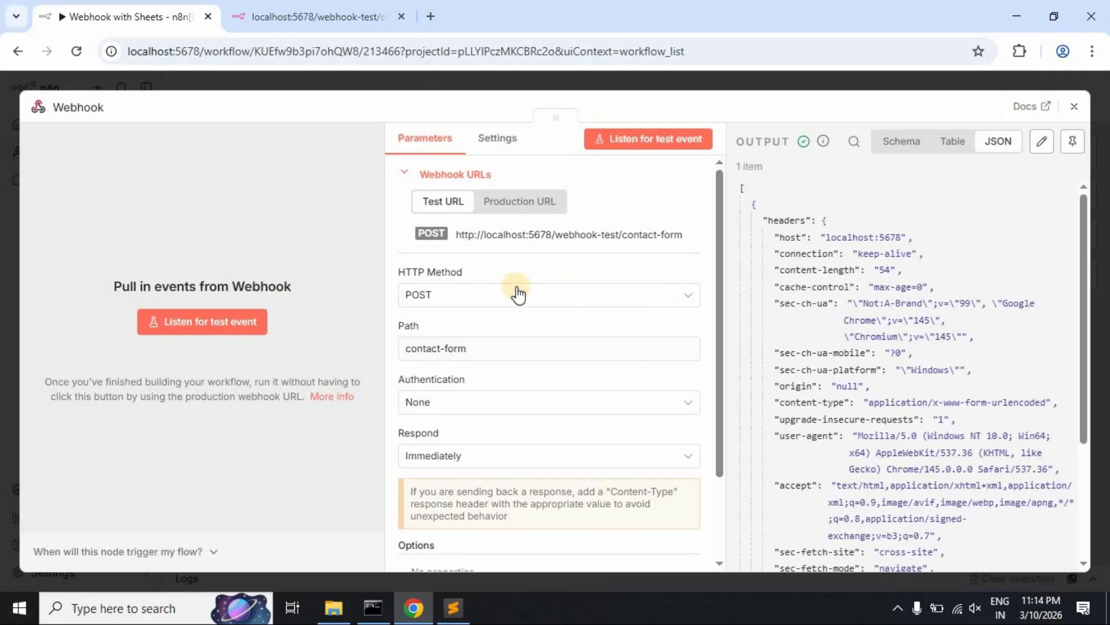
{"action": "left_click", "coordinate": [515, 207]}
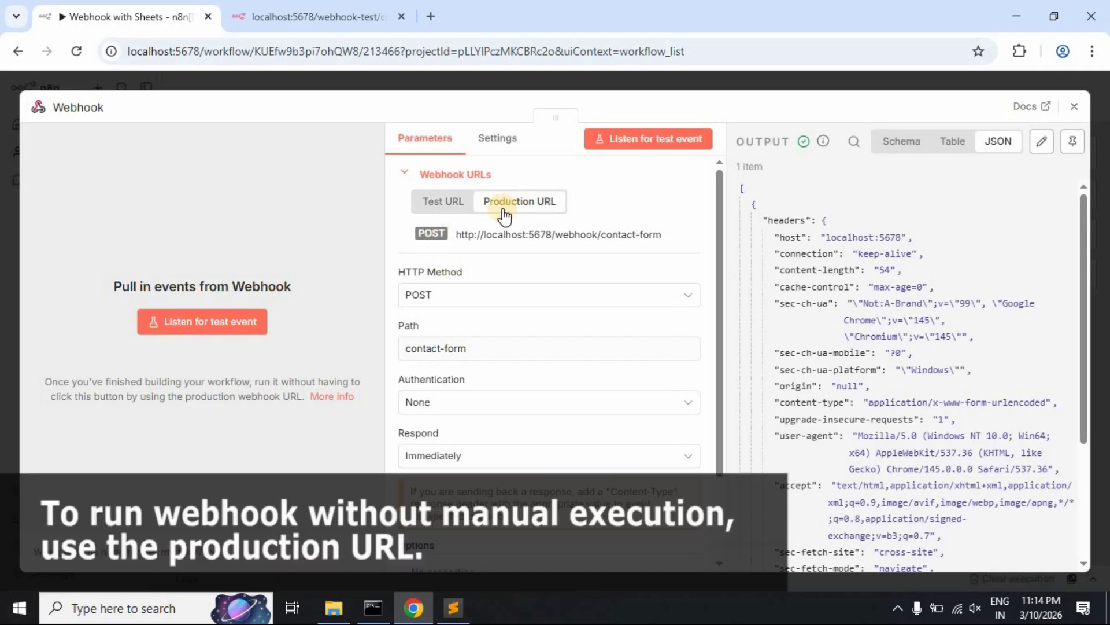
{"action": "left_click", "coordinate": [620, 237]}
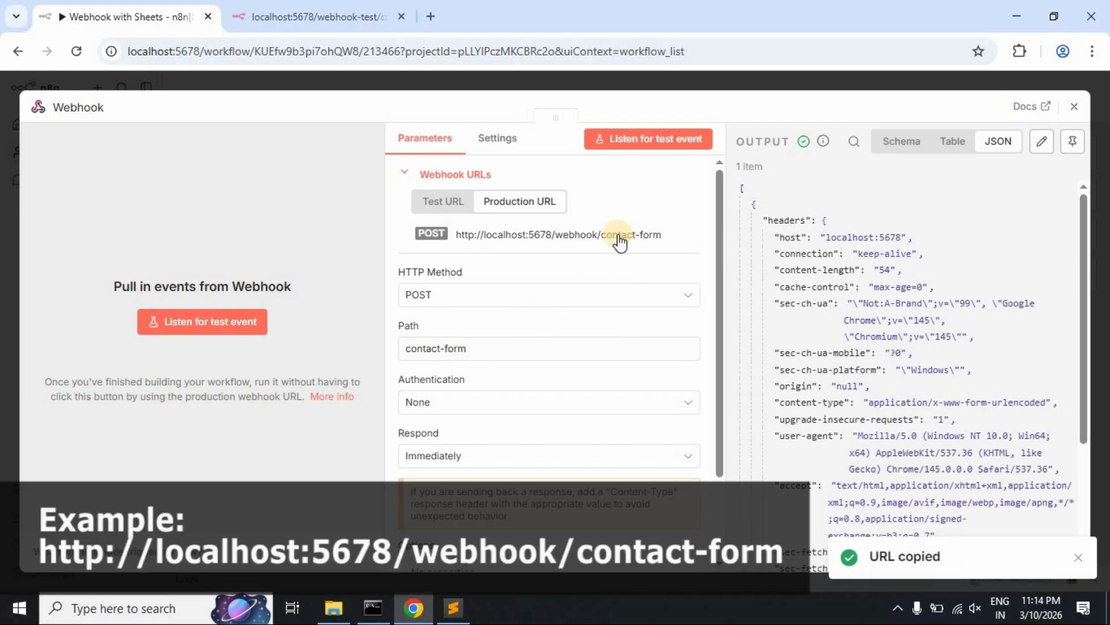
- Replace the webhook-test form action in contact-form.html with the production URL and save
{"action": "left_click", "coordinate": [453, 607]}
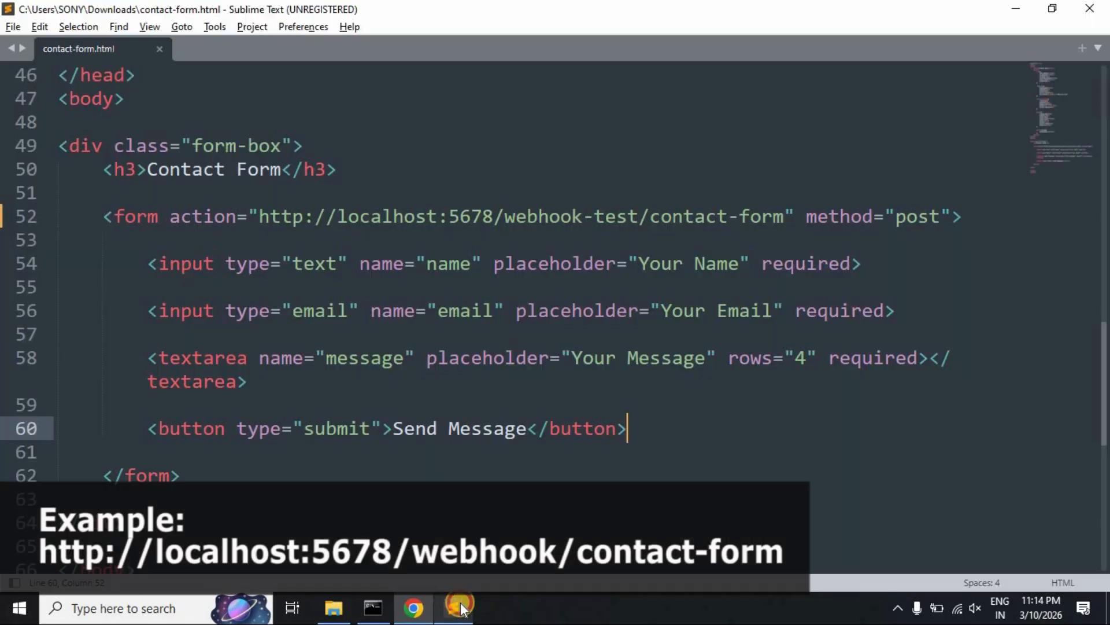
{"action": "left_click", "coordinate": [257, 215]}
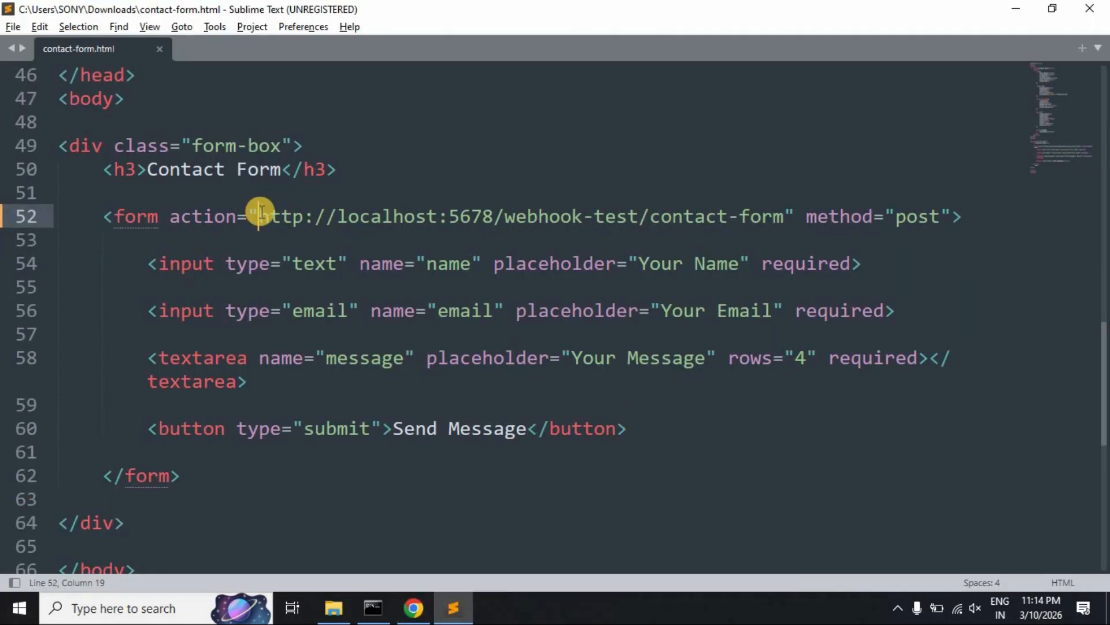
{"action": "left_click", "coordinate": [783, 216], "text": "shift"}
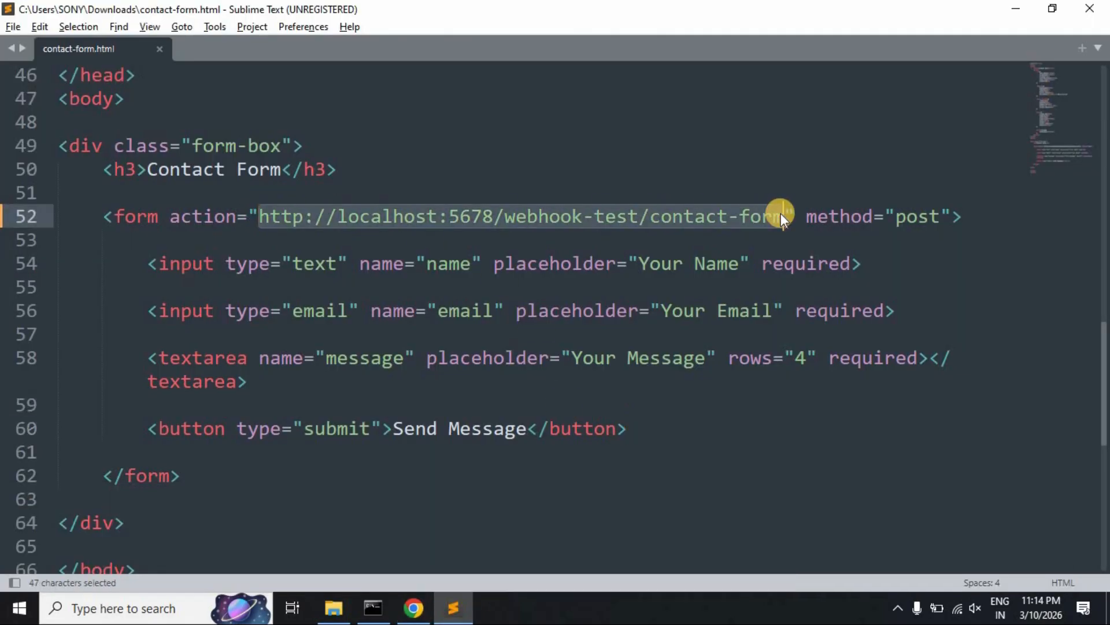
{"action": "key", "text": "ctrl+v"}
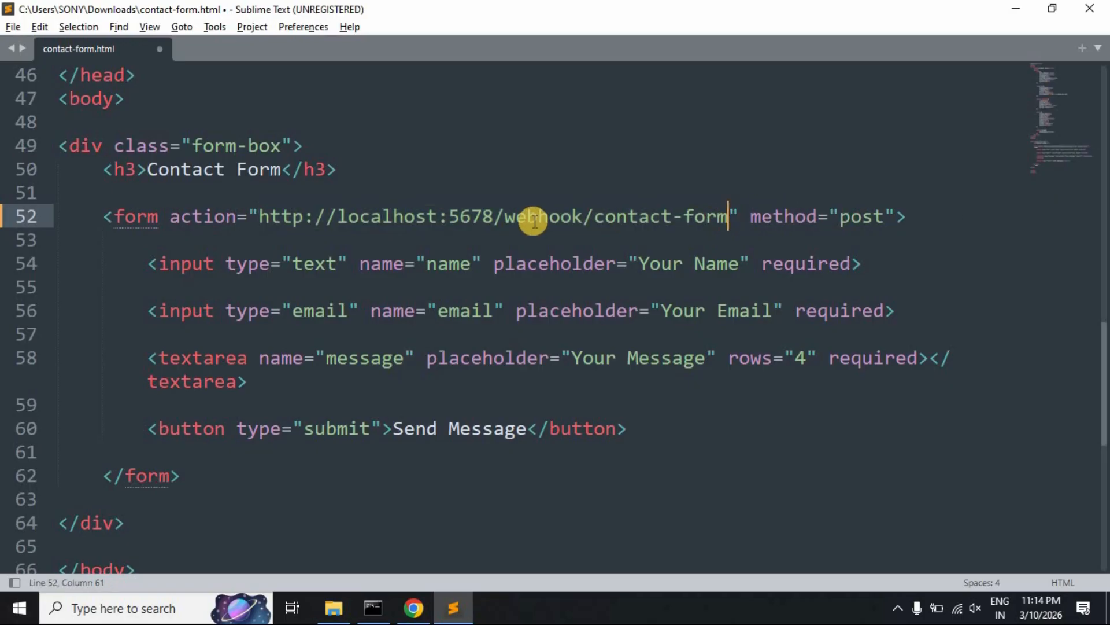
{"action": "key", "text": "ctrl+s"}
{"action": "key", "text": "alt+Tab"}
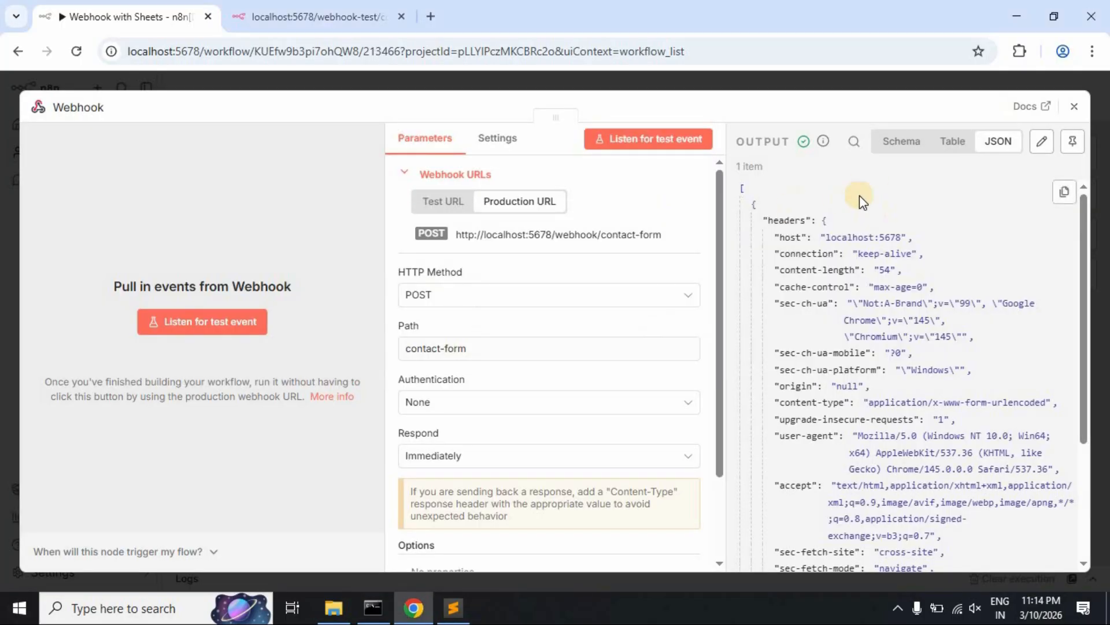
- Add a Google Sheets 'Append row in sheet' node after the Webhook, found by searching 'shee'
{"action": "left_click", "coordinate": [1075, 109]}
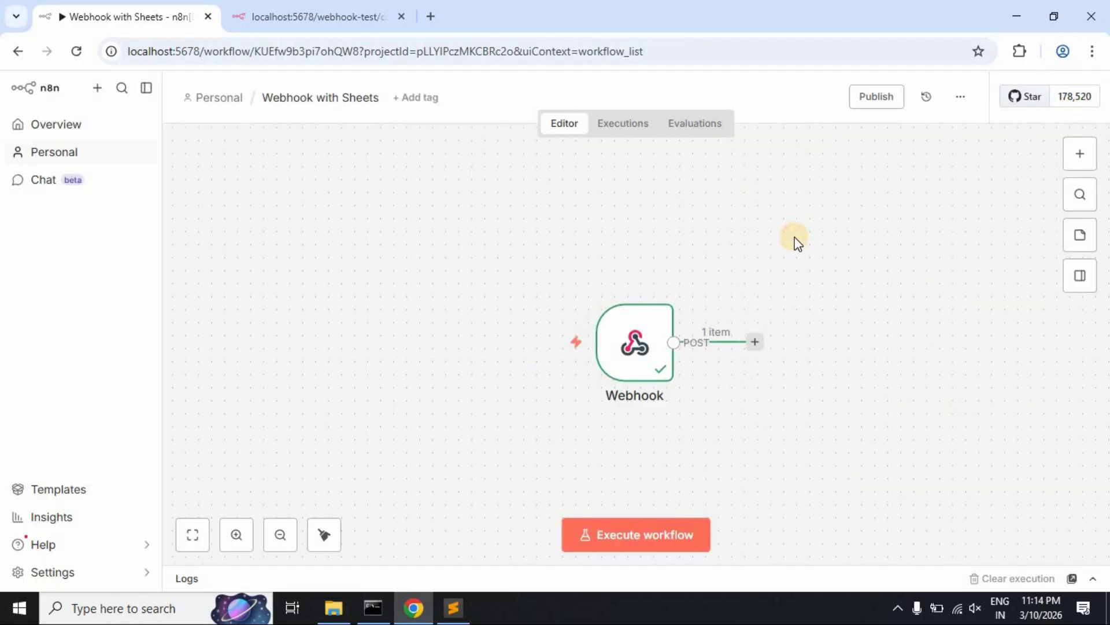
{"action": "left_click", "coordinate": [755, 344]}
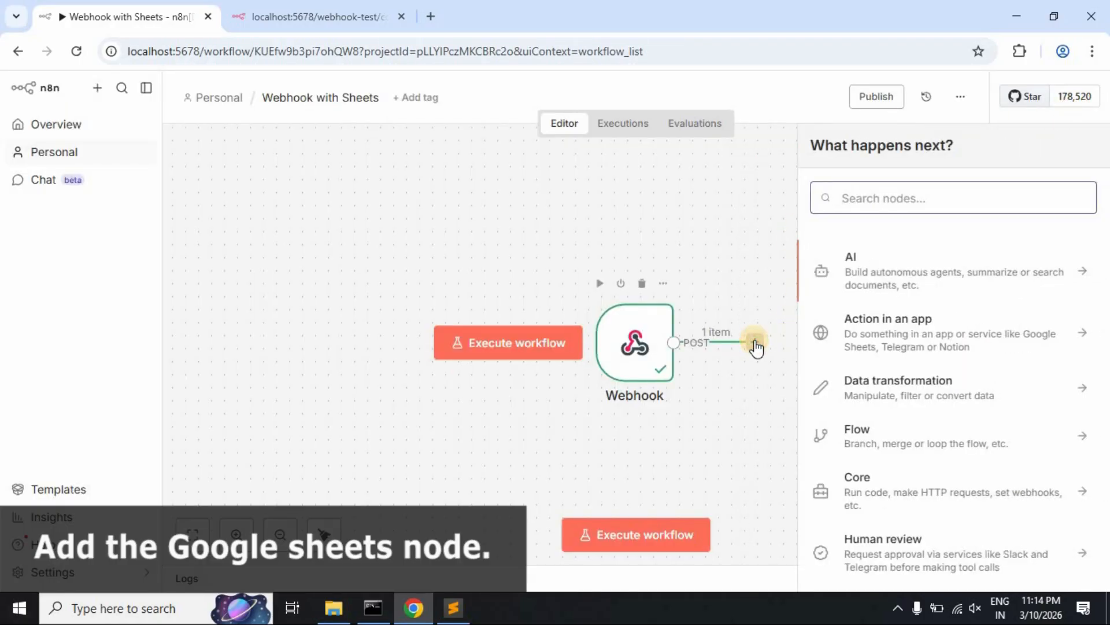
{"action": "type", "text": "shee"}
{"action": "left_click", "coordinate": [927, 258]}
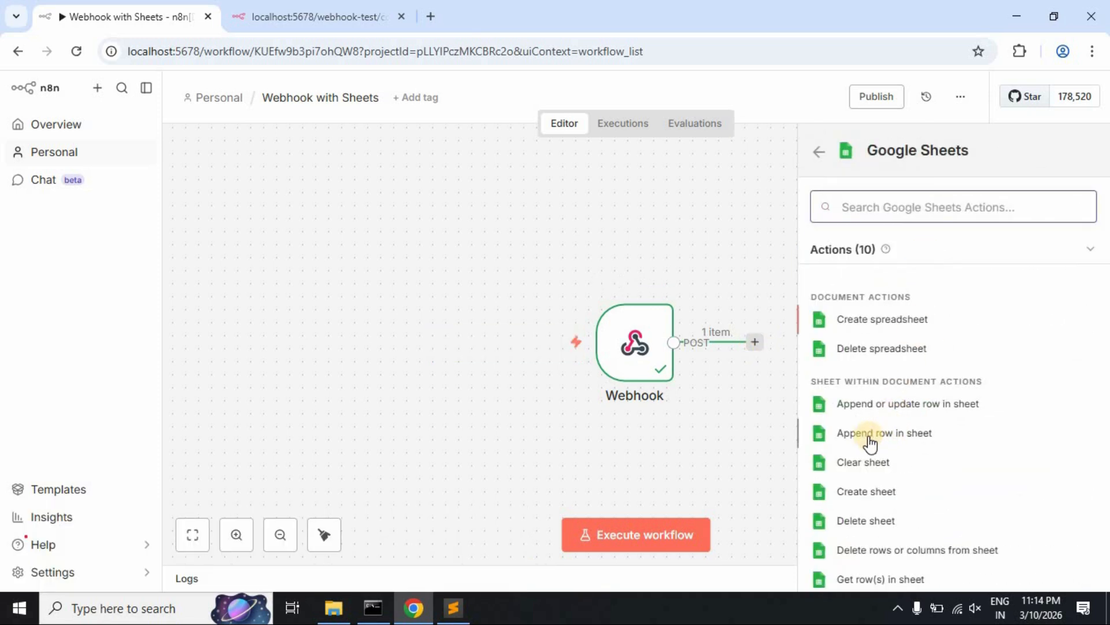
{"action": "left_click", "coordinate": [910, 438]}
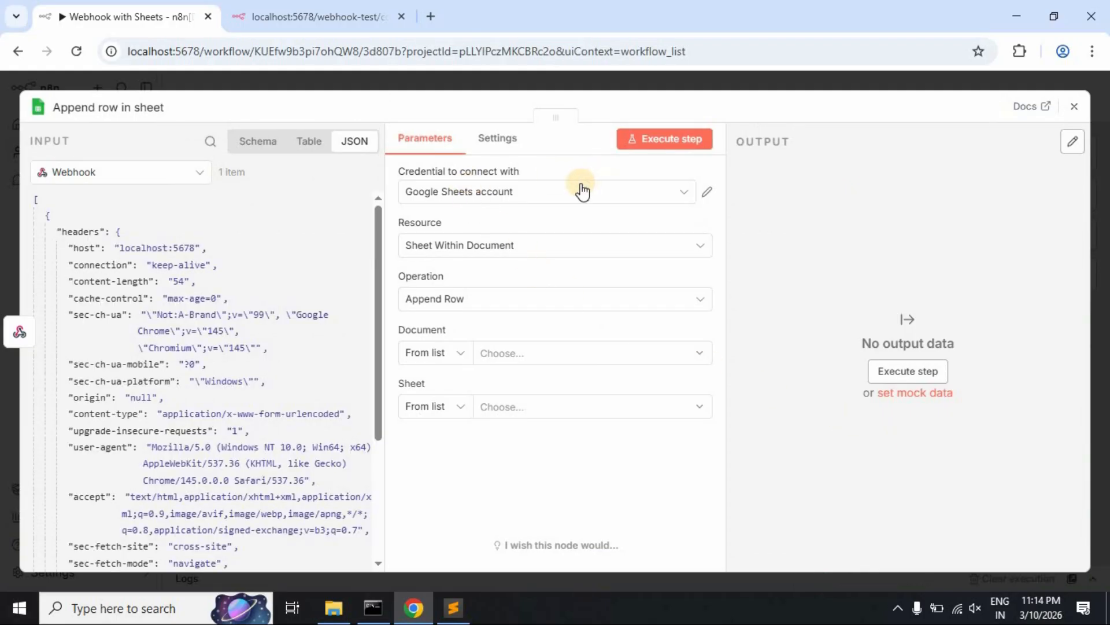
- Select the Google Sheets account credential and verify it shows Account connected
{"action": "left_click", "coordinate": [683, 197]}
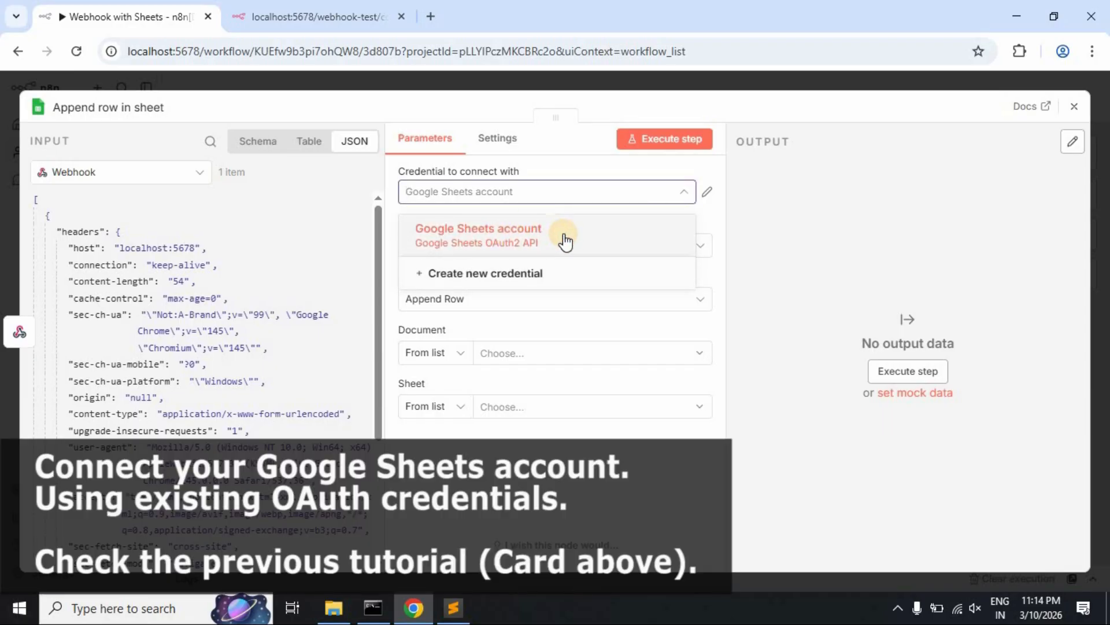
{"action": "left_click", "coordinate": [565, 240]}
{"action": "left_click", "coordinate": [709, 195]}
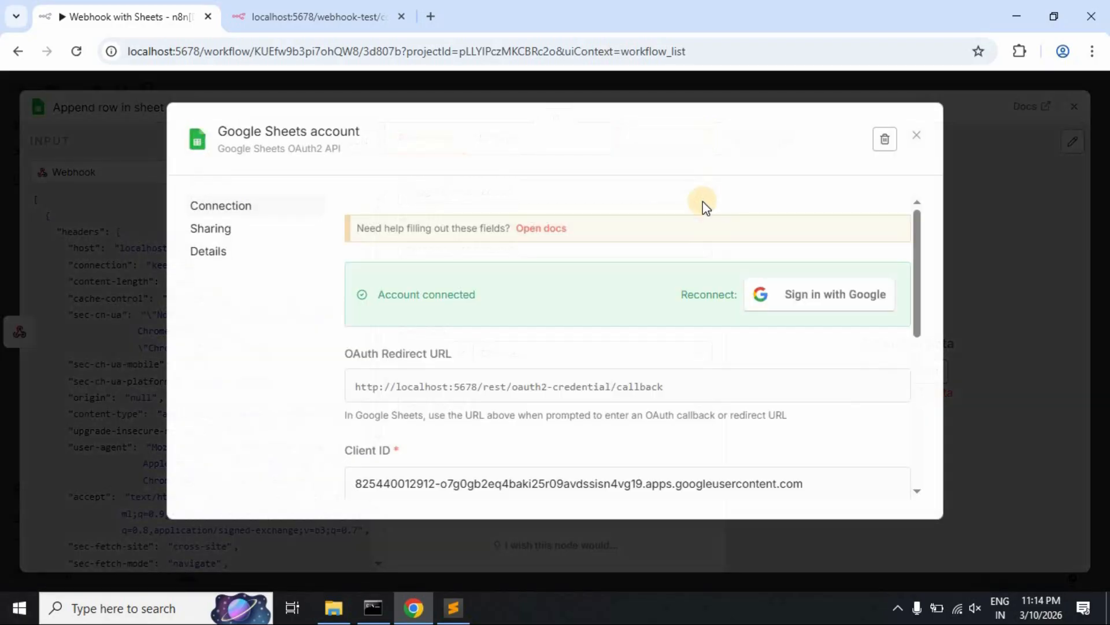
{"action": "left_click_drag", "start_coordinate": [380, 296], "coordinate": [801, 334]}
{"action": "left_click", "coordinate": [801, 335]}
{"action": "left_click_drag", "start_coordinate": [914, 286], "coordinate": [931, 230]}
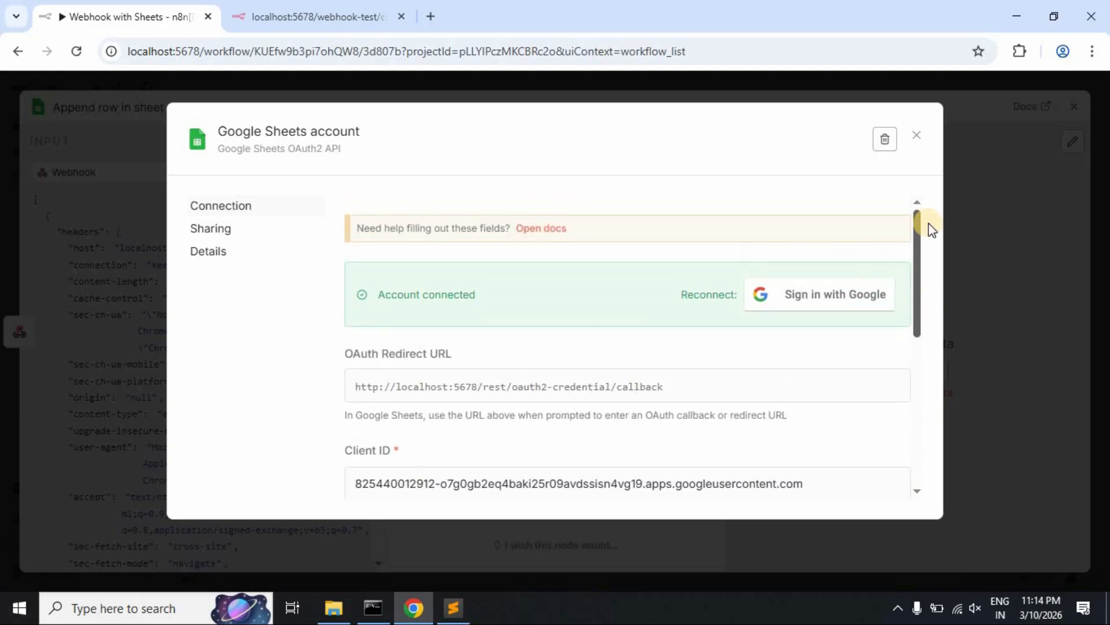
{"action": "left_click", "coordinate": [917, 135]}
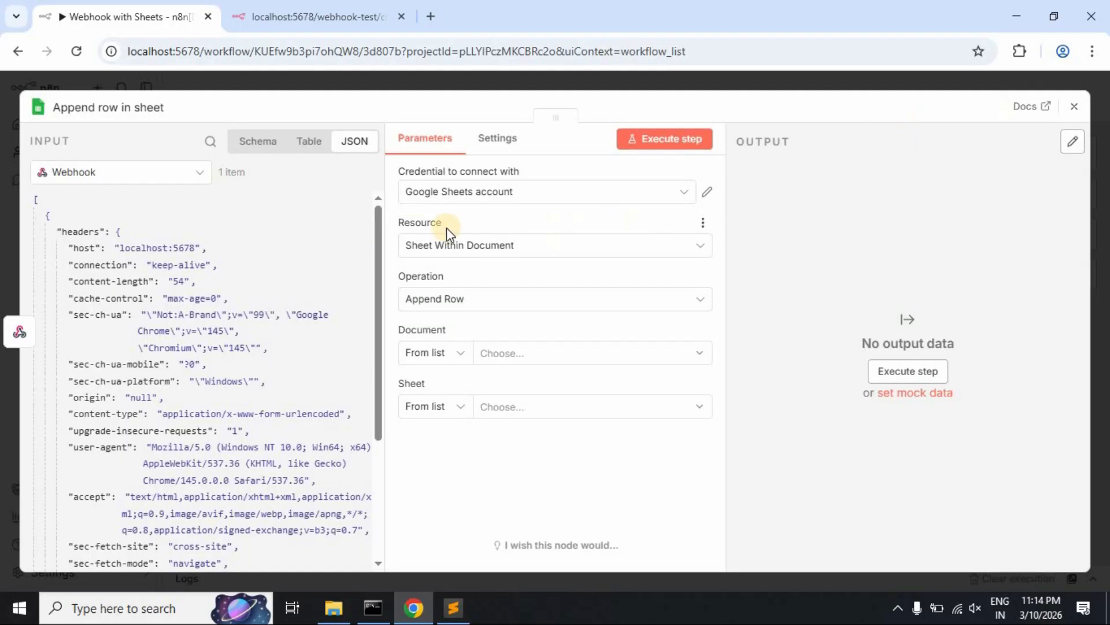
- Keep Resource as Sheet Within Document and Operation as Append Row, then check the Document list
{"action": "left_click", "coordinate": [696, 249]}
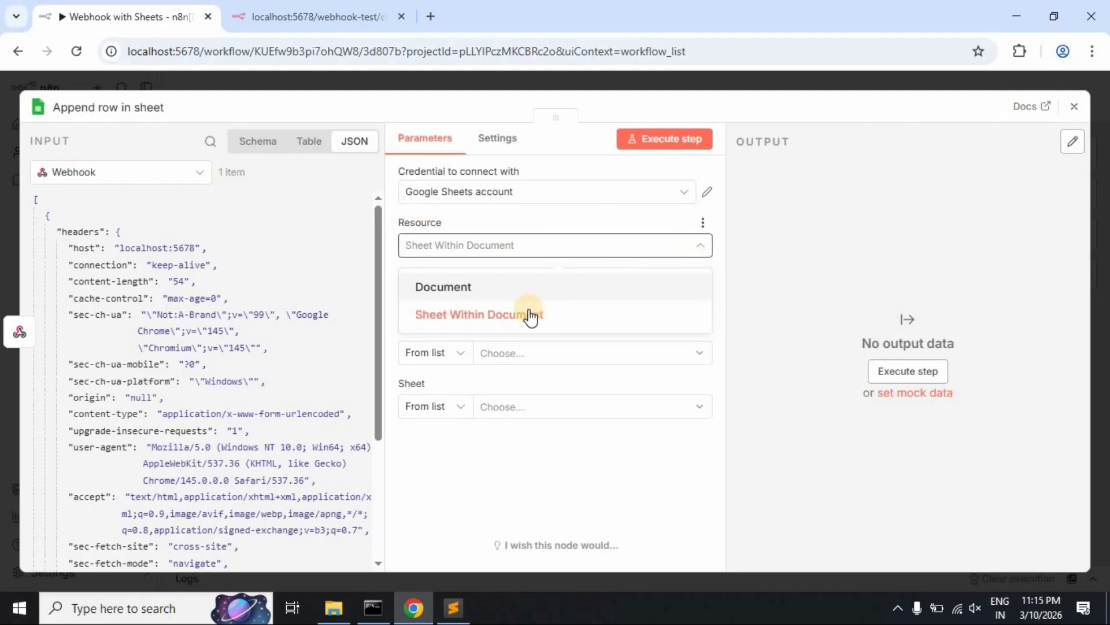
{"action": "left_click", "coordinate": [528, 314]}
{"action": "left_click", "coordinate": [692, 301]}
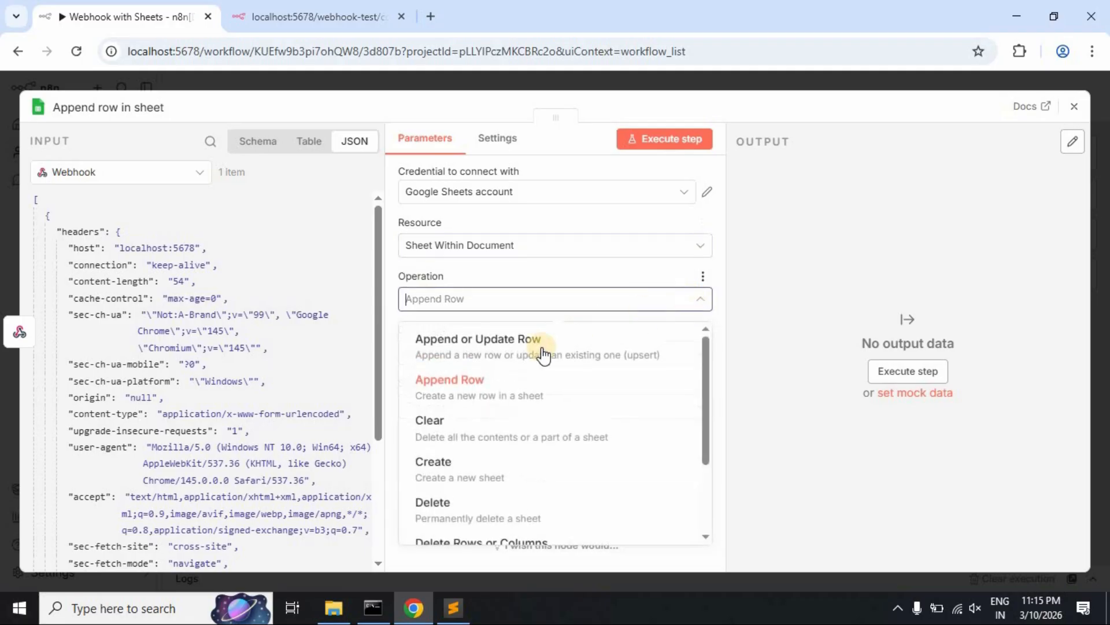
{"action": "left_click", "coordinate": [478, 378]}
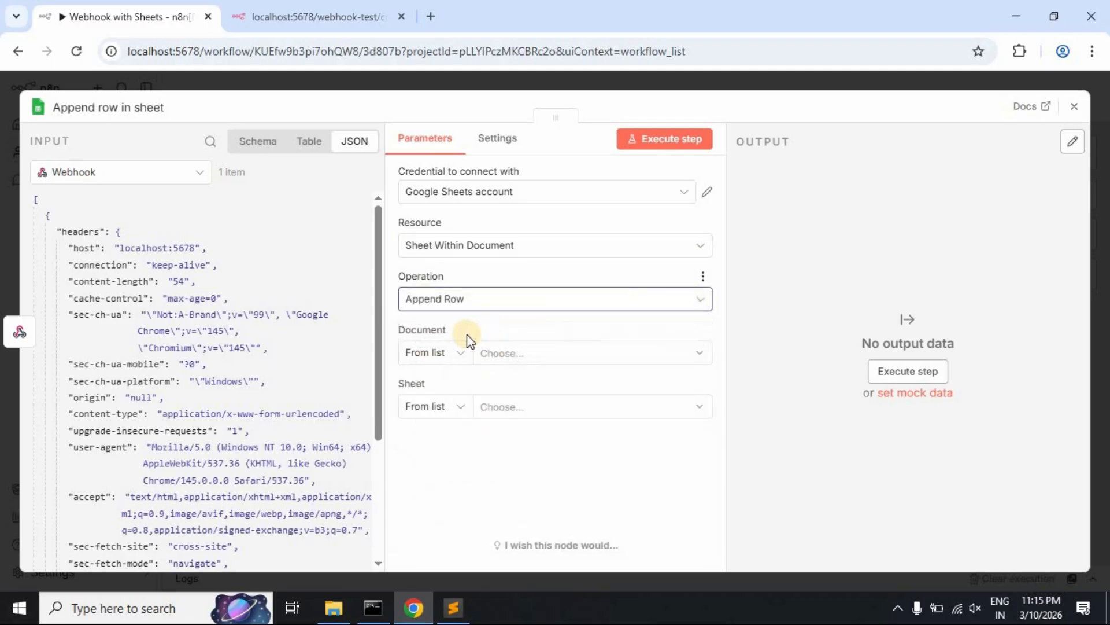
{"action": "left_click", "coordinate": [514, 354]}
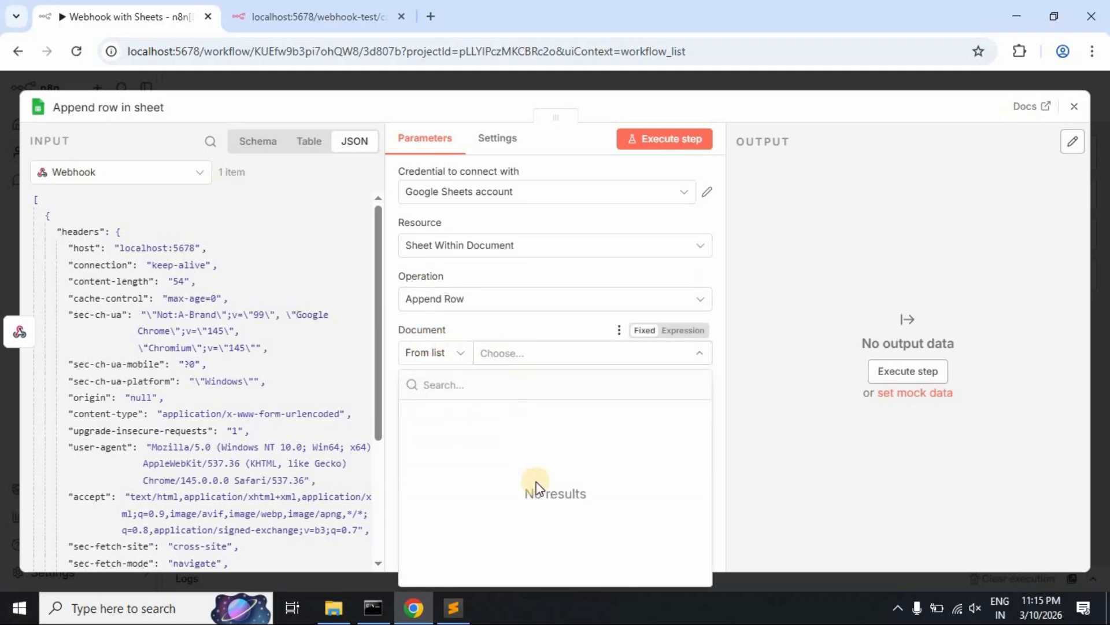
{"action": "left_click", "coordinate": [430, 17]}
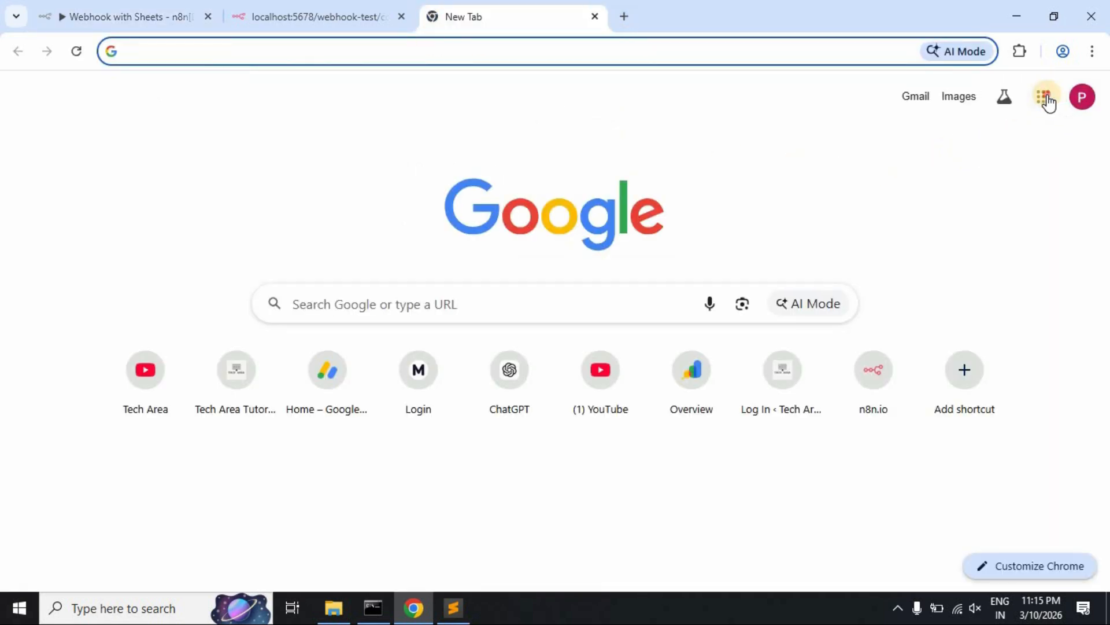
- Create a new blank spreadsheet in Google Sheets
{"action": "left_click", "coordinate": [1044, 98]}
{"action": "scroll", "coordinate": [991, 272], "scroll_direction": "down", "scroll_amount": 3}
{"action": "left_click", "coordinate": [972, 323]}
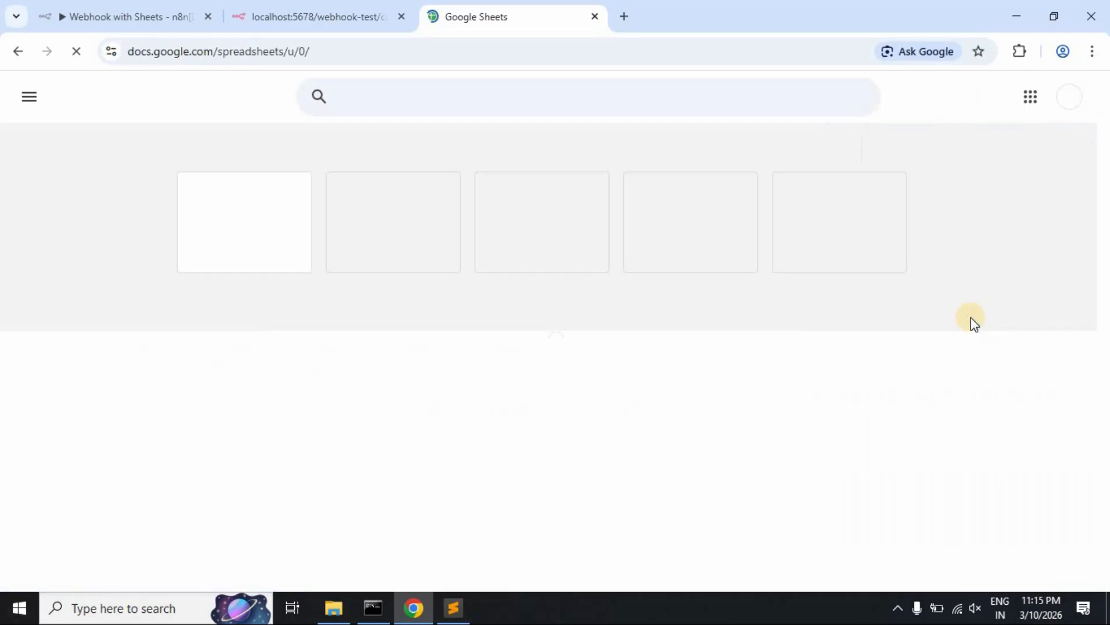
{"action": "left_click_drag", "start_coordinate": [483, 429], "coordinate": [619, 431]}
{"action": "left_click", "coordinate": [282, 229]}
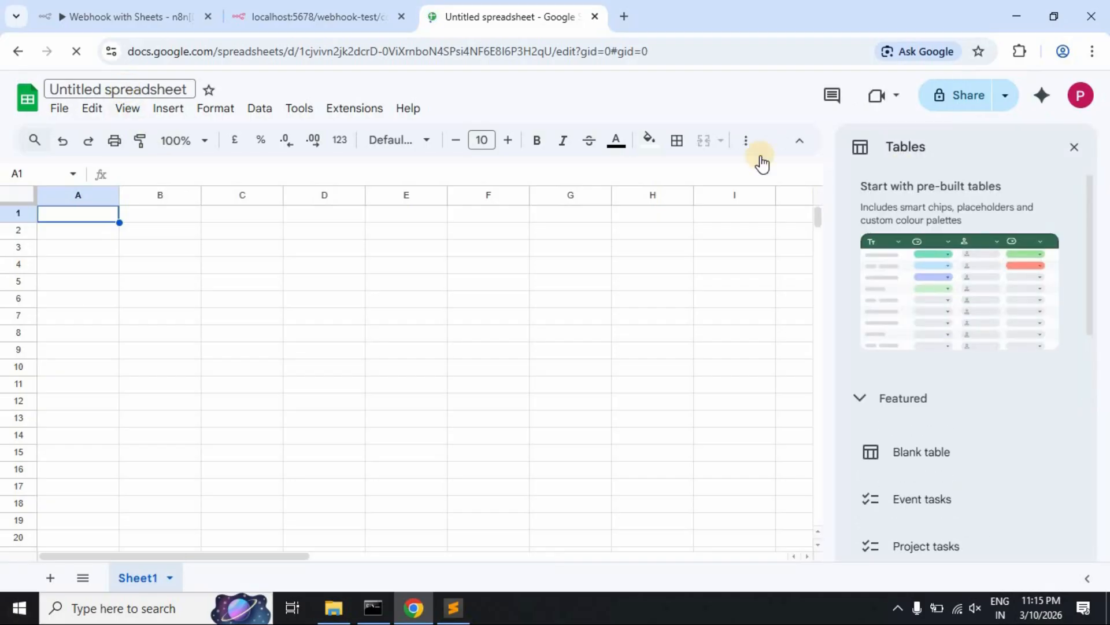
- Title the spreadsheet 'Webhook Automation' and go back to the webhook test page
{"action": "left_click", "coordinate": [1077, 149]}
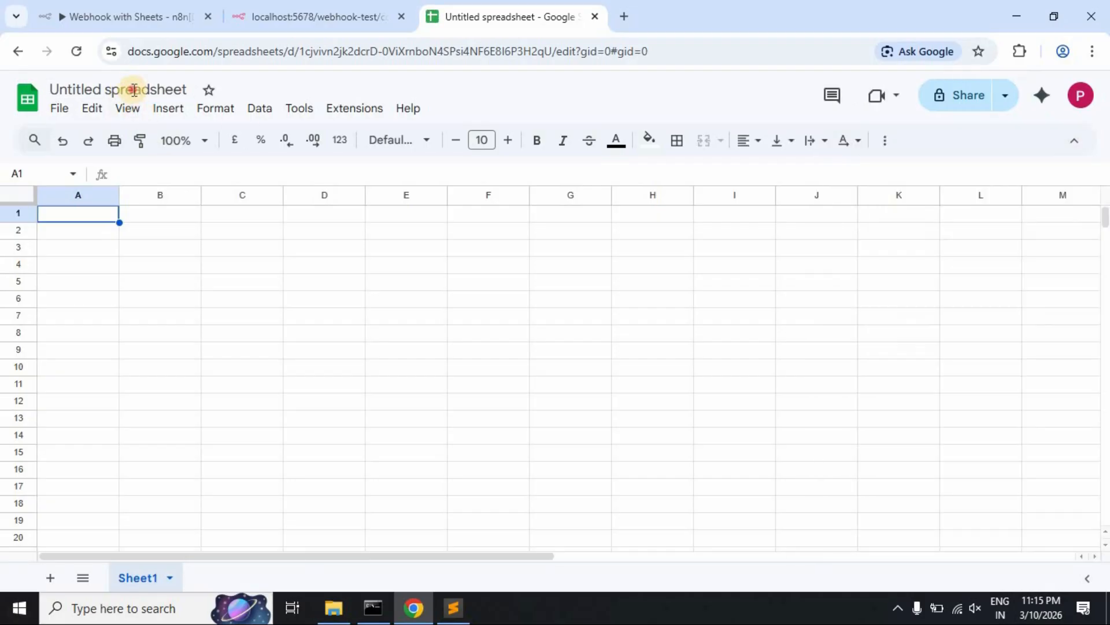
{"action": "left_click", "coordinate": [133, 89]}
{"action": "type", "text": "W"}
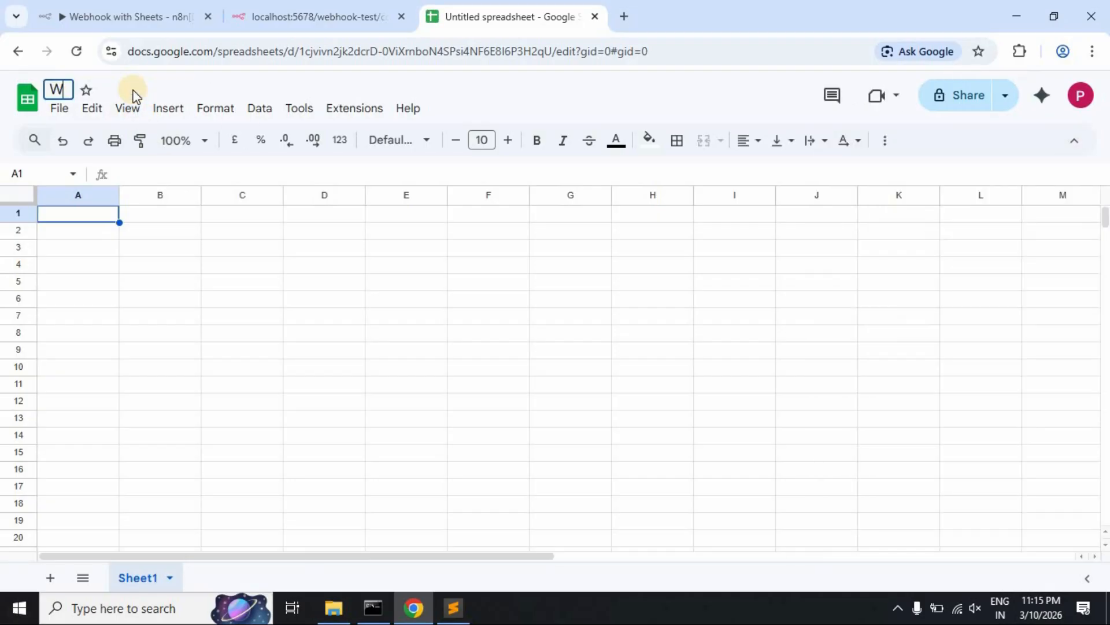
{"action": "type", "text": "ebhook"}
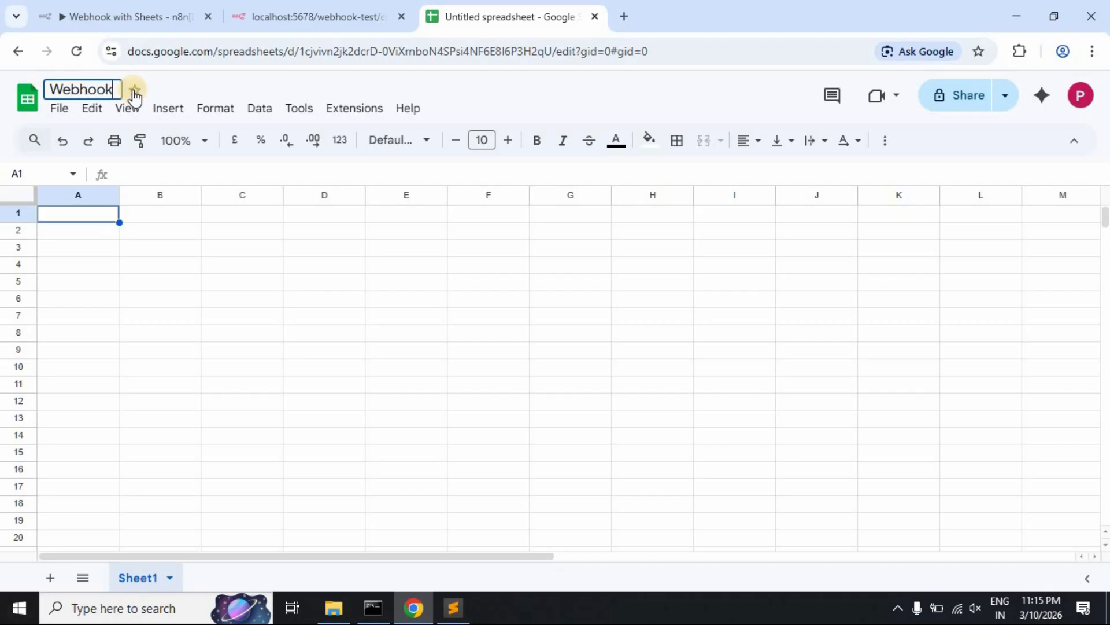
{"action": "type", "text": " Au"}
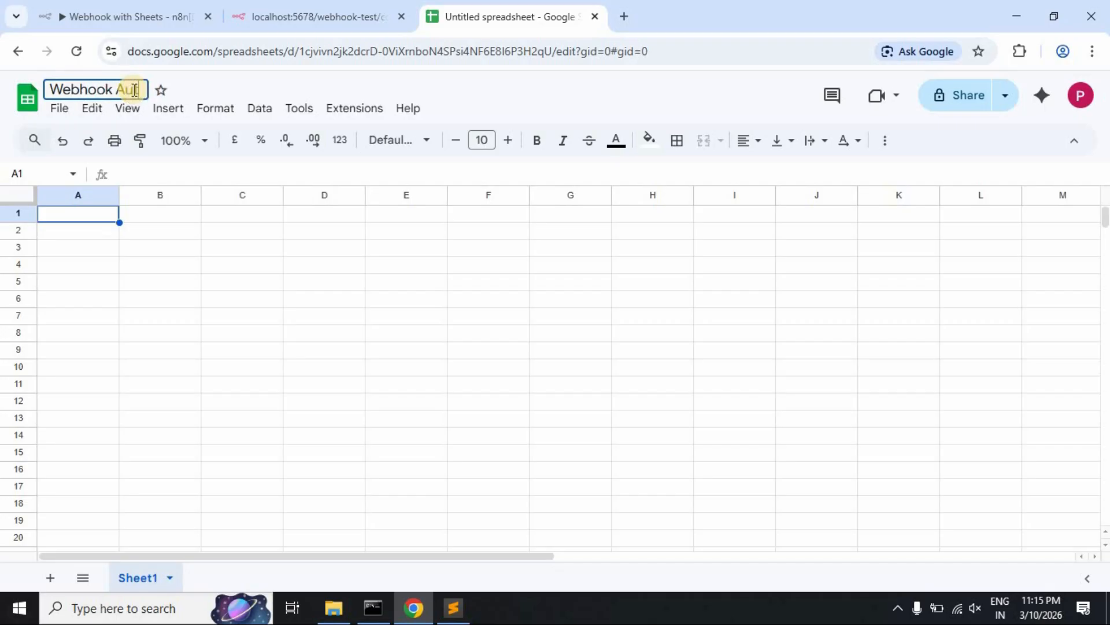
{"action": "type", "text": "tomation"}
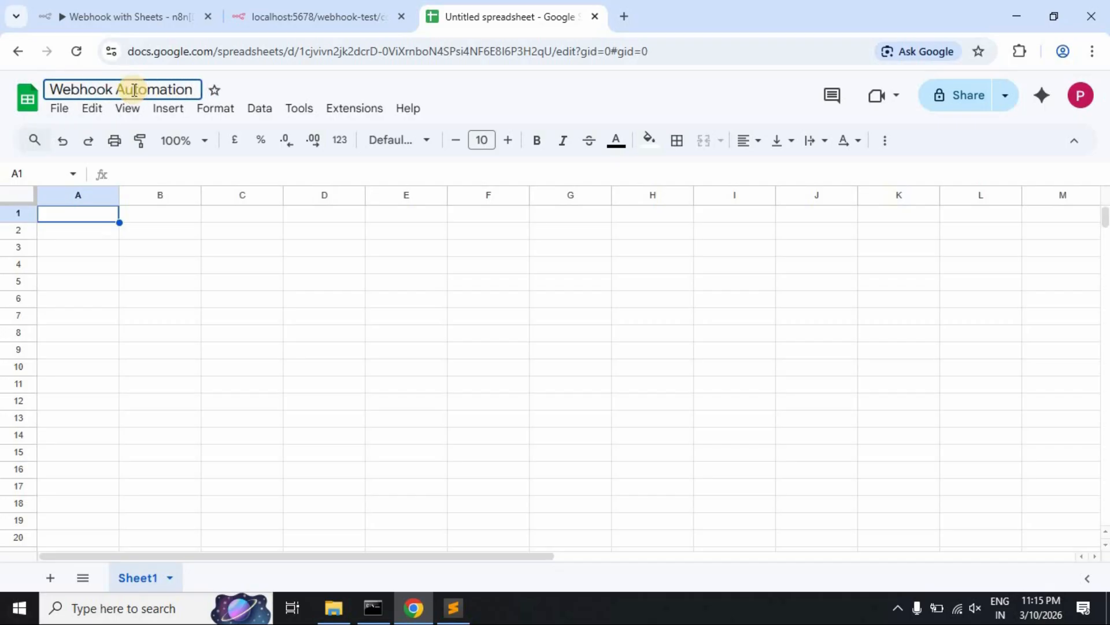
{"action": "left_click", "coordinate": [97, 214]}
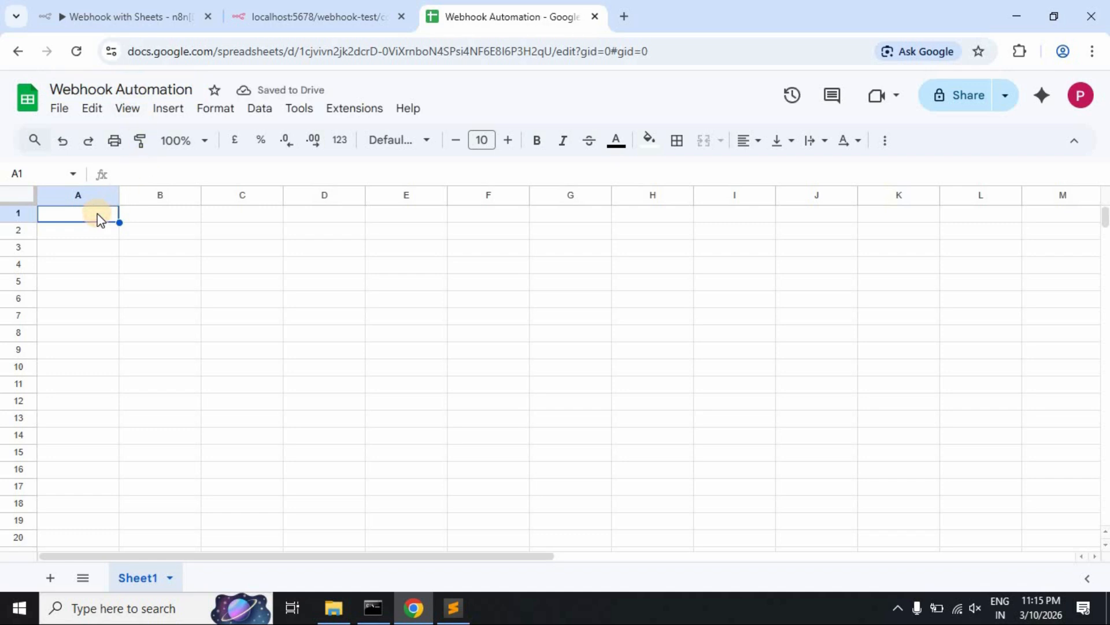
{"action": "left_click", "coordinate": [265, 14]}
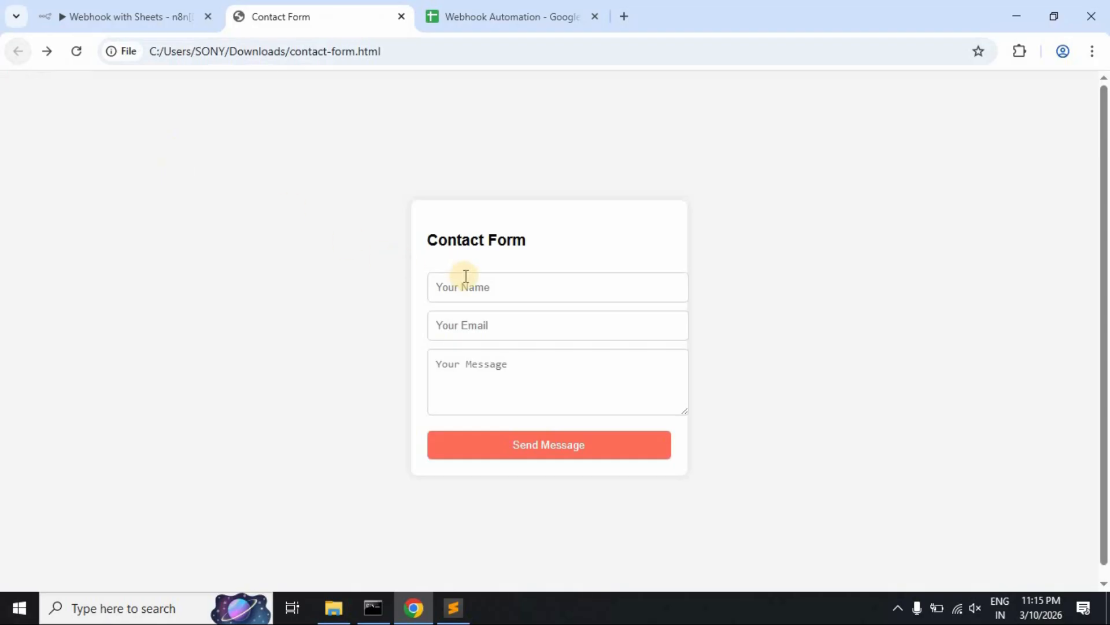
- Check the contact form's name, email and message field names in its HTML source
{"action": "left_click", "coordinate": [472, 282]}
{"action": "left_click", "coordinate": [484, 323]}
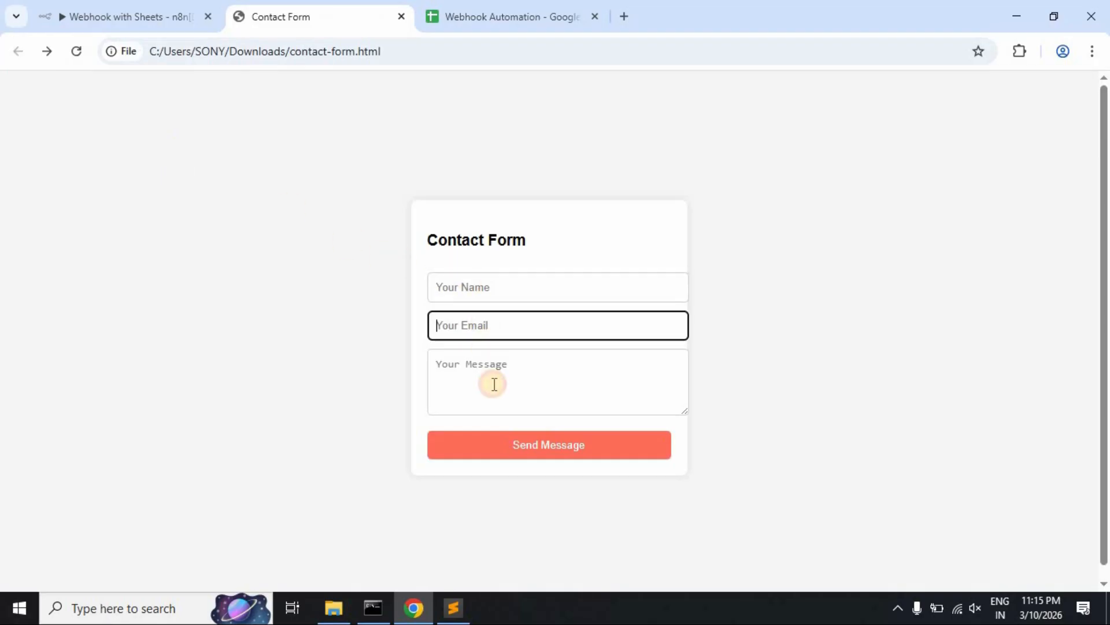
{"action": "left_click", "coordinate": [494, 382]}
{"action": "left_click", "coordinate": [454, 607]}
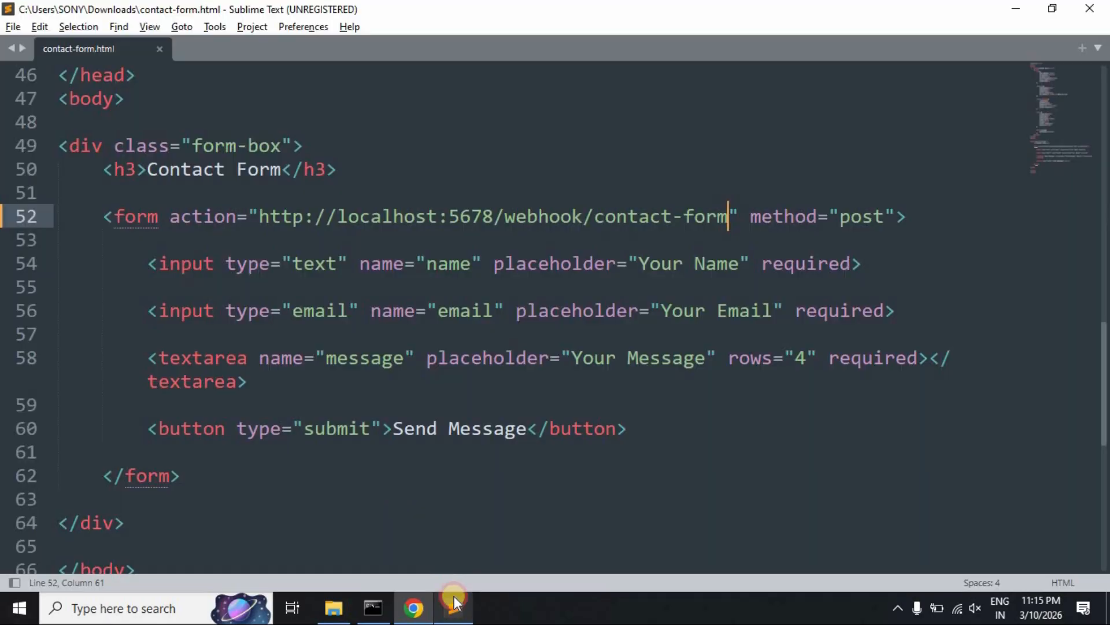
{"action": "double_click", "coordinate": [451, 264]}
{"action": "double_click", "coordinate": [457, 311]}
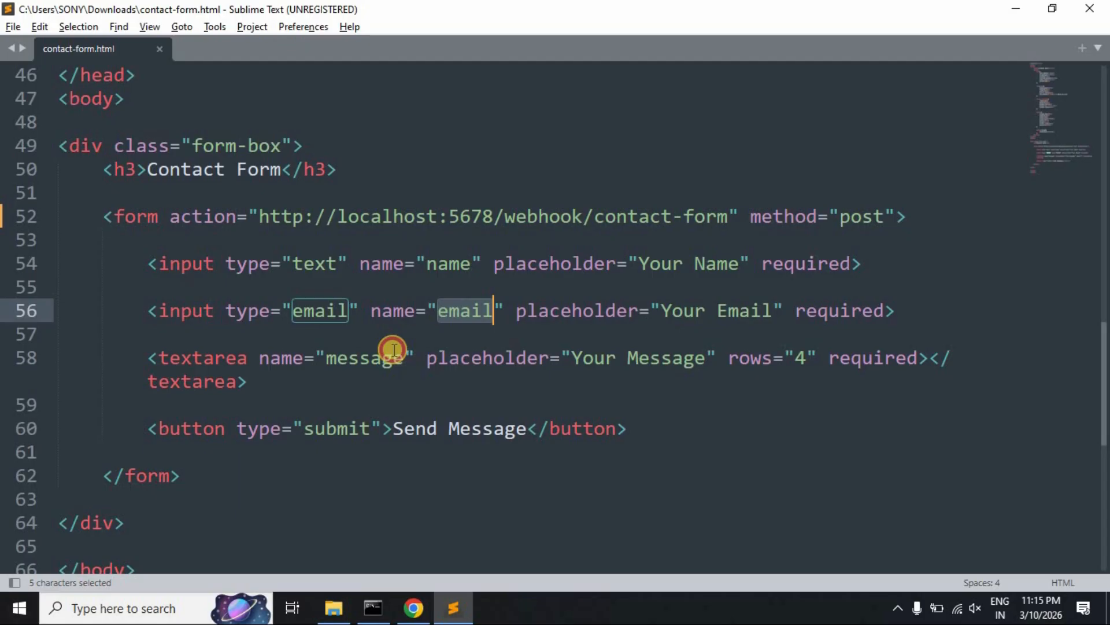
{"action": "double_click", "coordinate": [355, 361]}
{"action": "key", "text": "alt+Tab"}
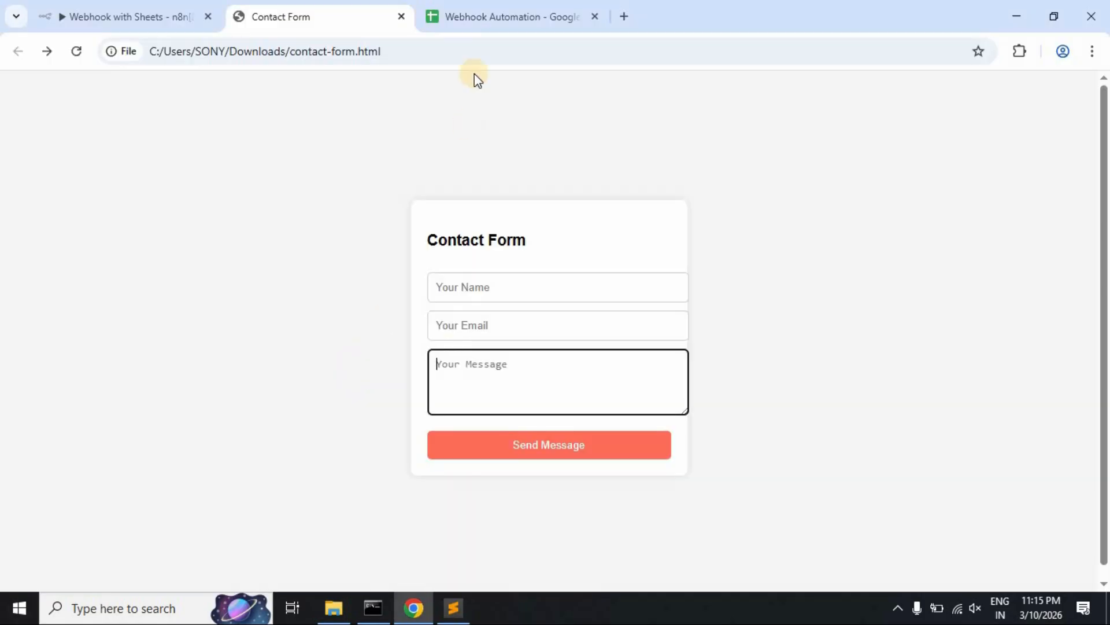
- Enter the headers Name, Email and Message in cells A1, B1 and C1
{"action": "left_click", "coordinate": [486, 18]}
{"action": "type", "text": "Name"}
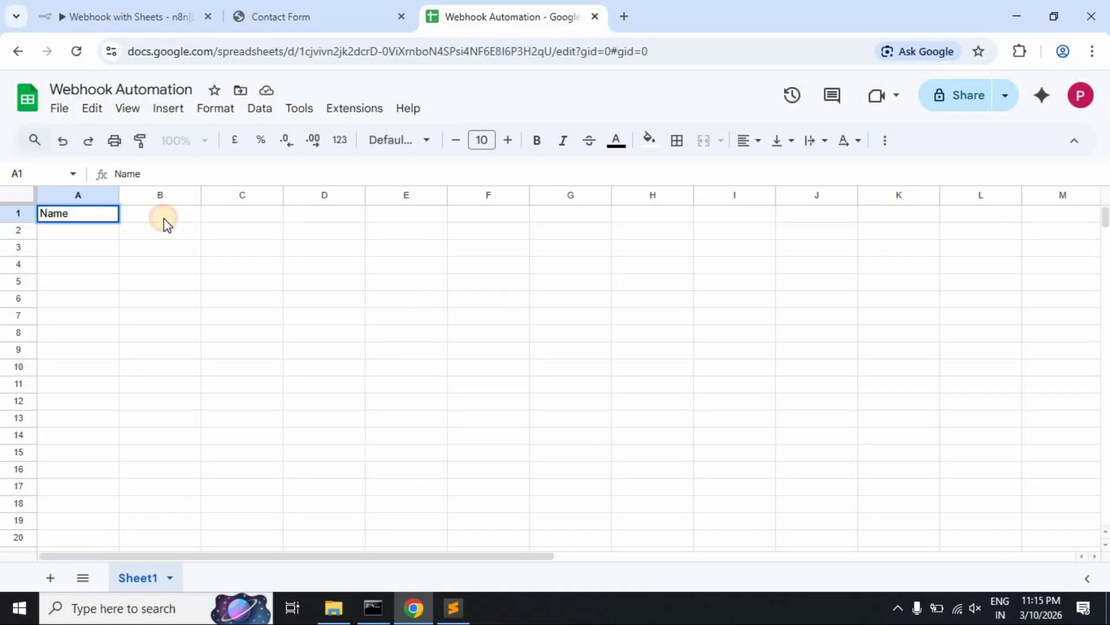
{"action": "left_click", "coordinate": [164, 217]}
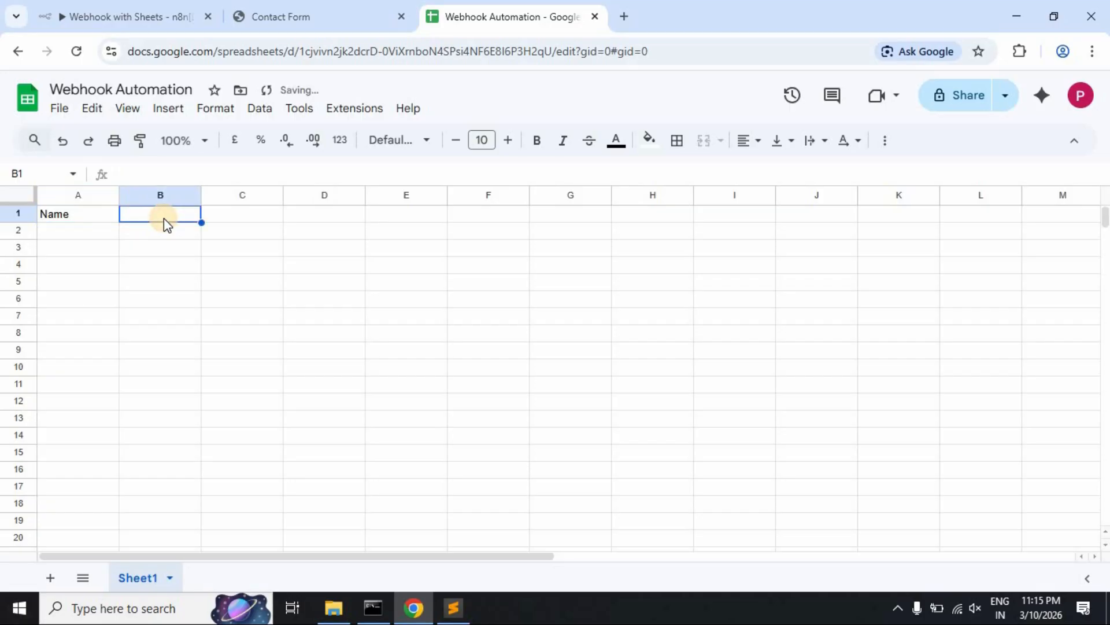
{"action": "type", "text": "Email"}
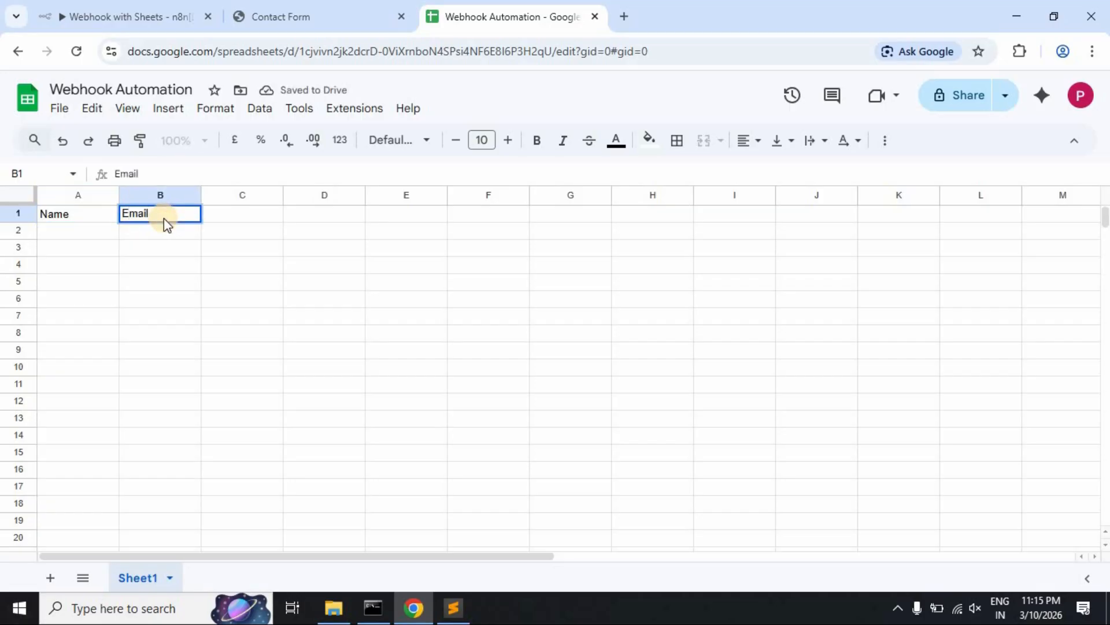
{"action": "key", "text": "Tab"}
{"action": "type", "text": "Messag"}
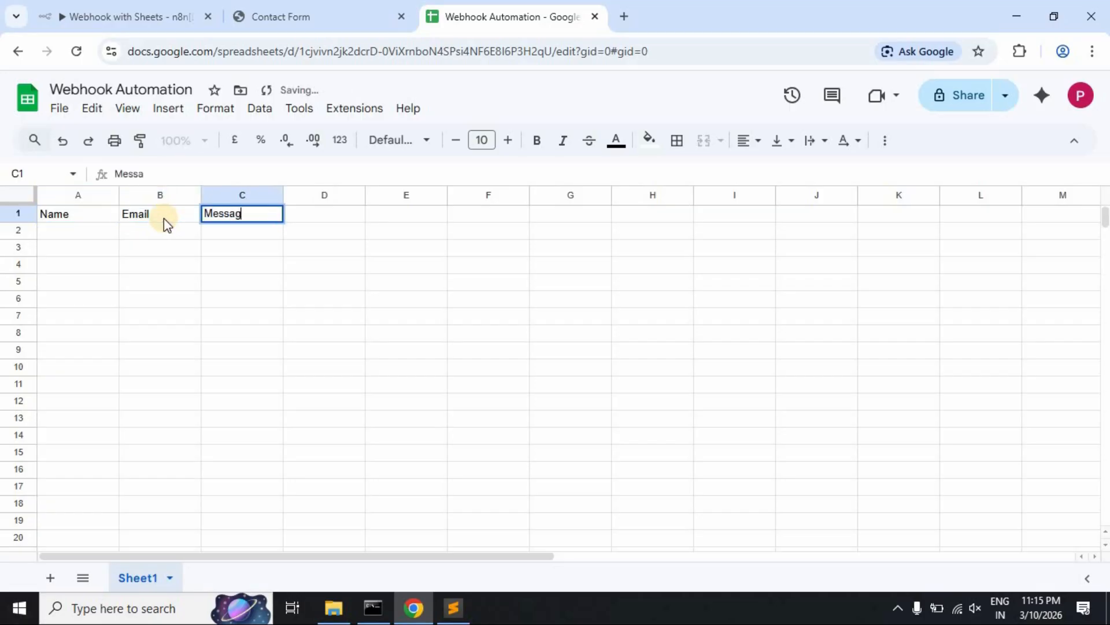
{"action": "type", "text": "e"}
{"action": "key", "text": "Return"}
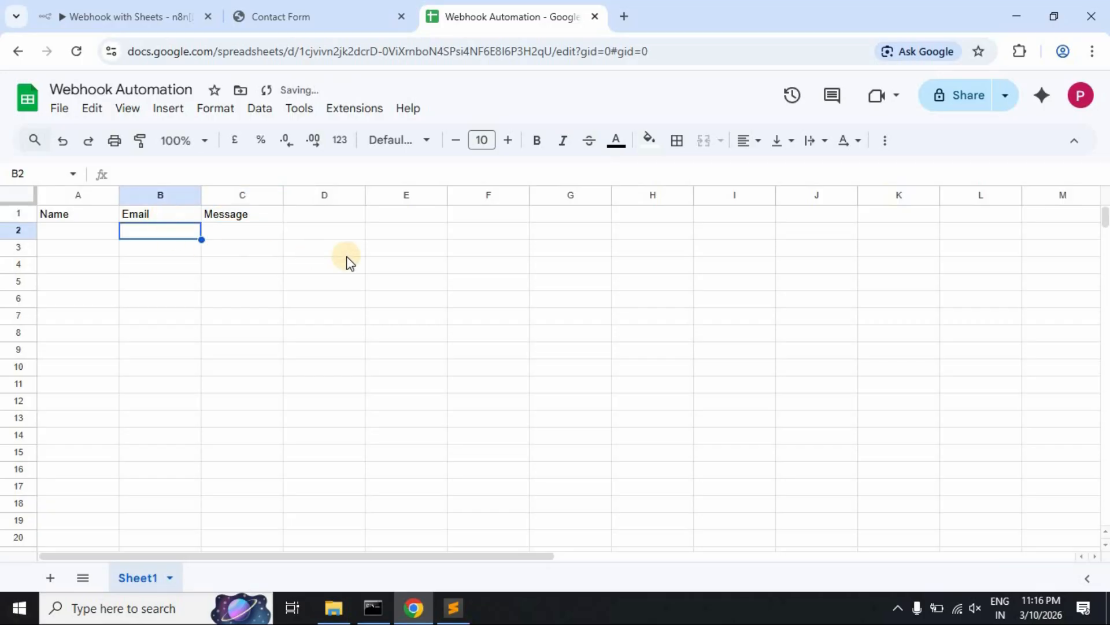
- Select Webhook Automation as the Append row in sheet node's Document
{"action": "left_click", "coordinate": [124, 16]}
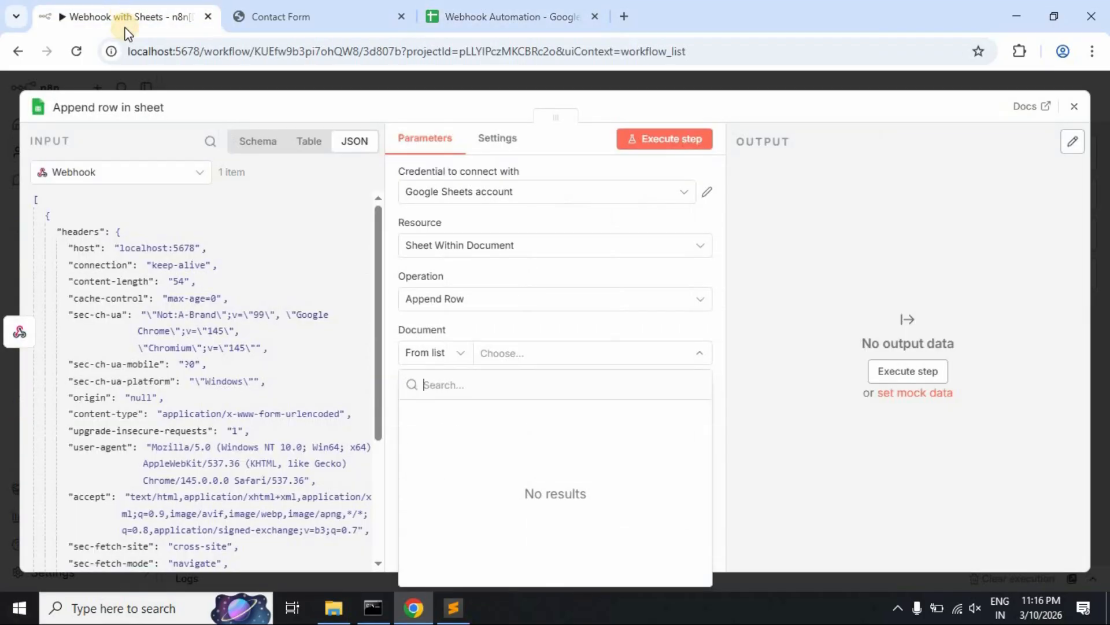
{"action": "left_click", "coordinate": [1074, 106]}
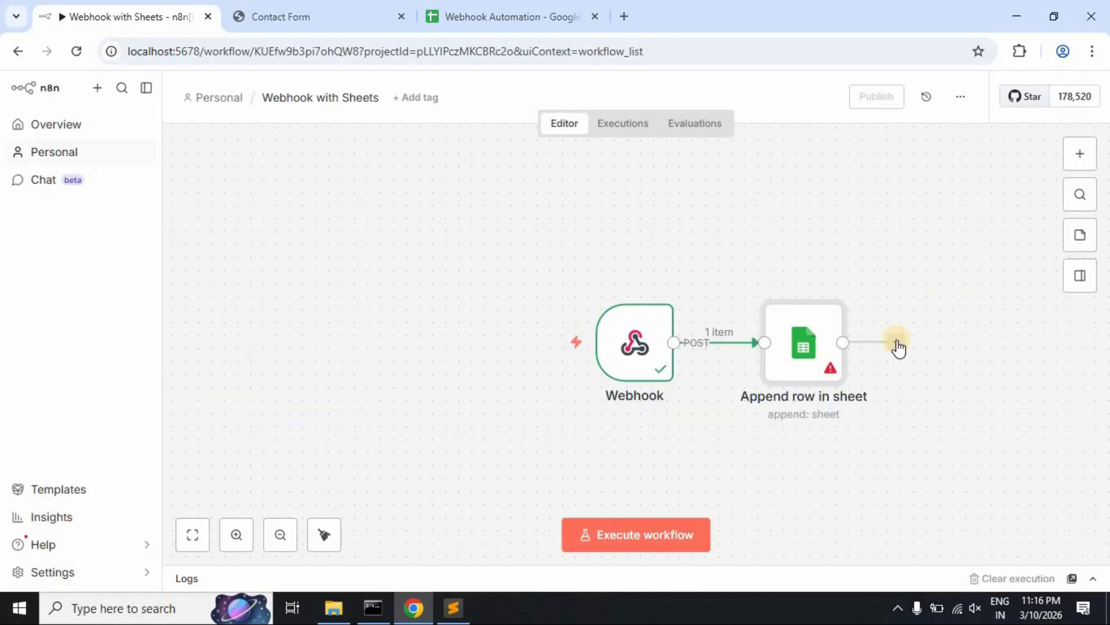
{"action": "left_click", "coordinate": [833, 284]}
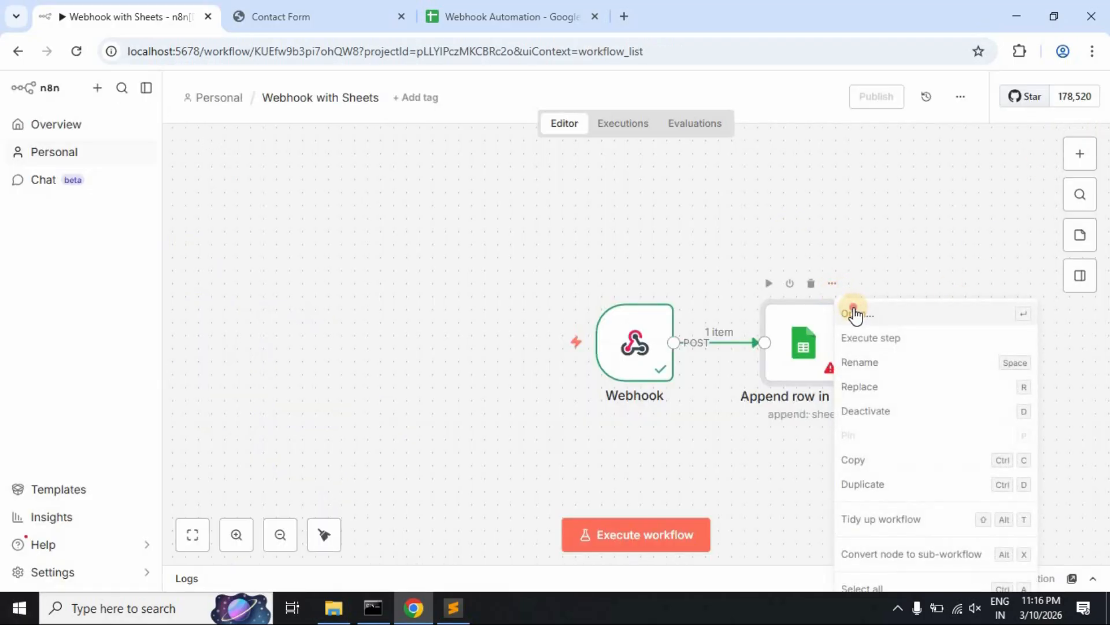
{"action": "left_click", "coordinate": [855, 313]}
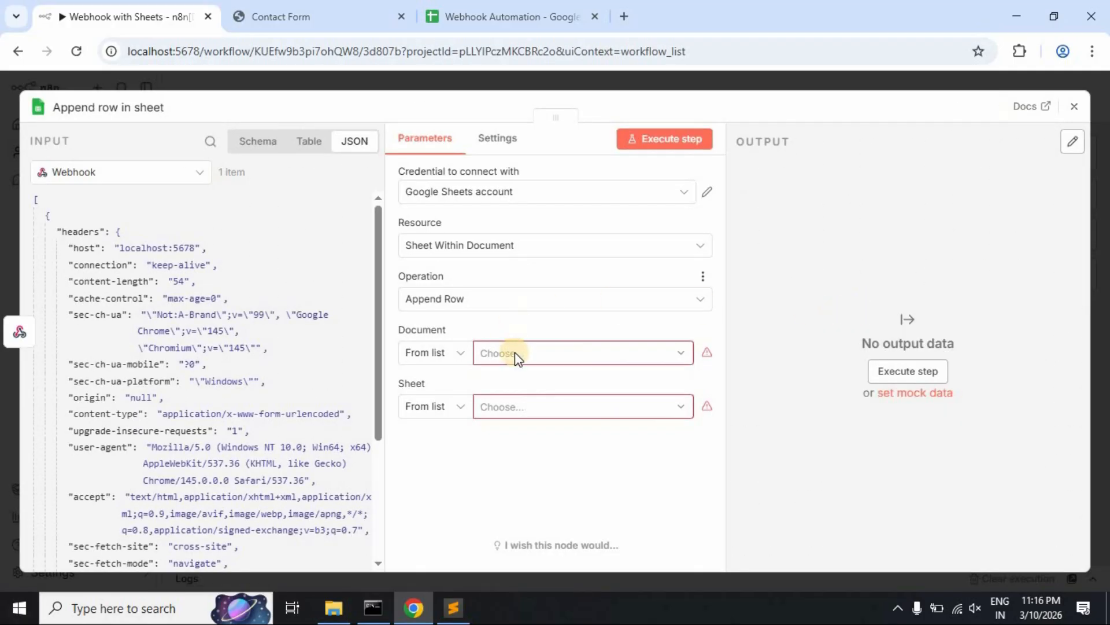
{"action": "left_click", "coordinate": [535, 355]}
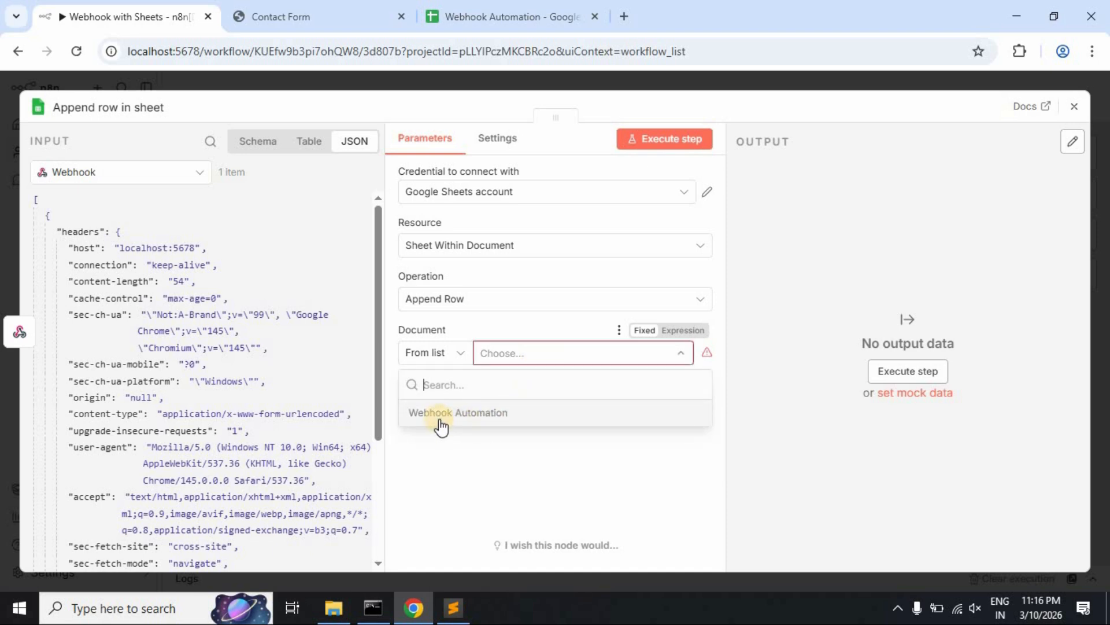
{"action": "left_click", "coordinate": [486, 18]}
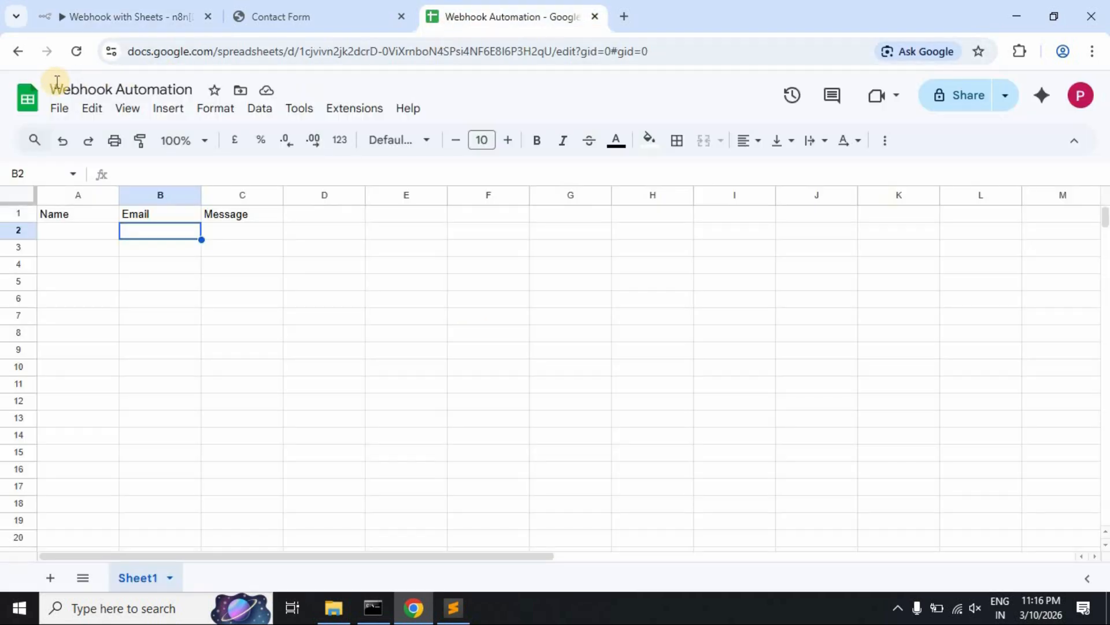
{"action": "left_click", "coordinate": [159, 19]}
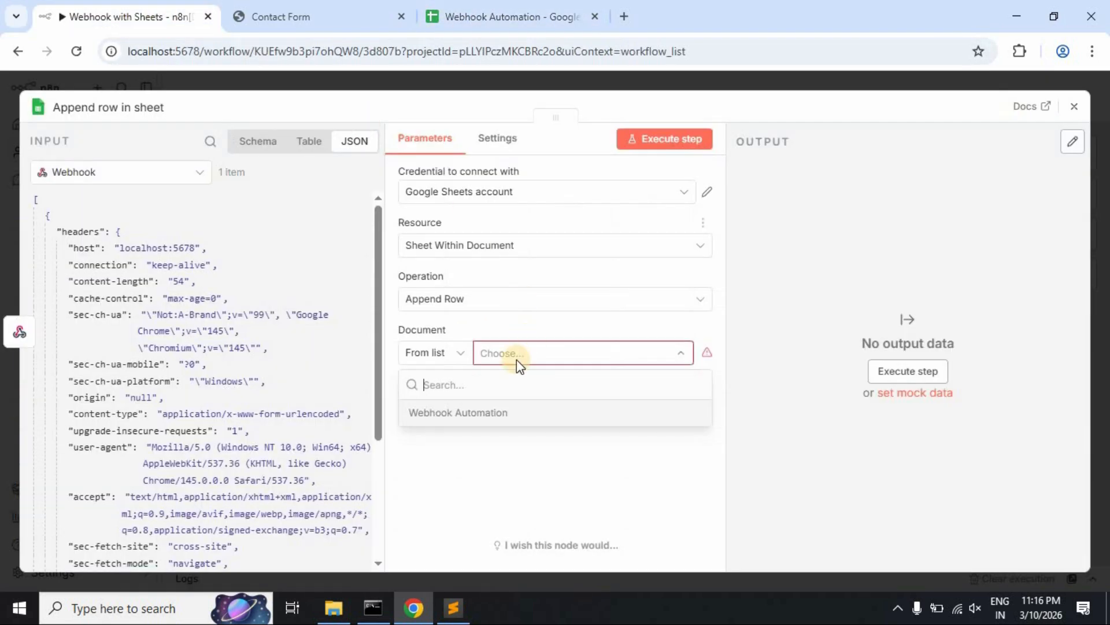
{"action": "left_click", "coordinate": [480, 413]}
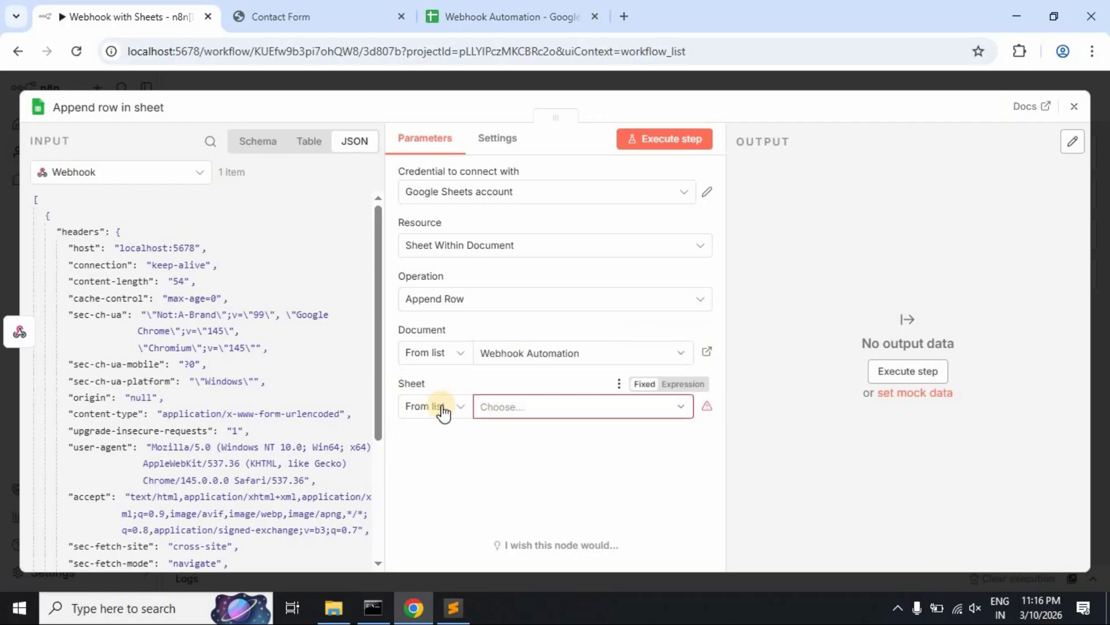
- Choose Sheet1 as the target sheet
{"action": "left_click", "coordinate": [671, 409]}
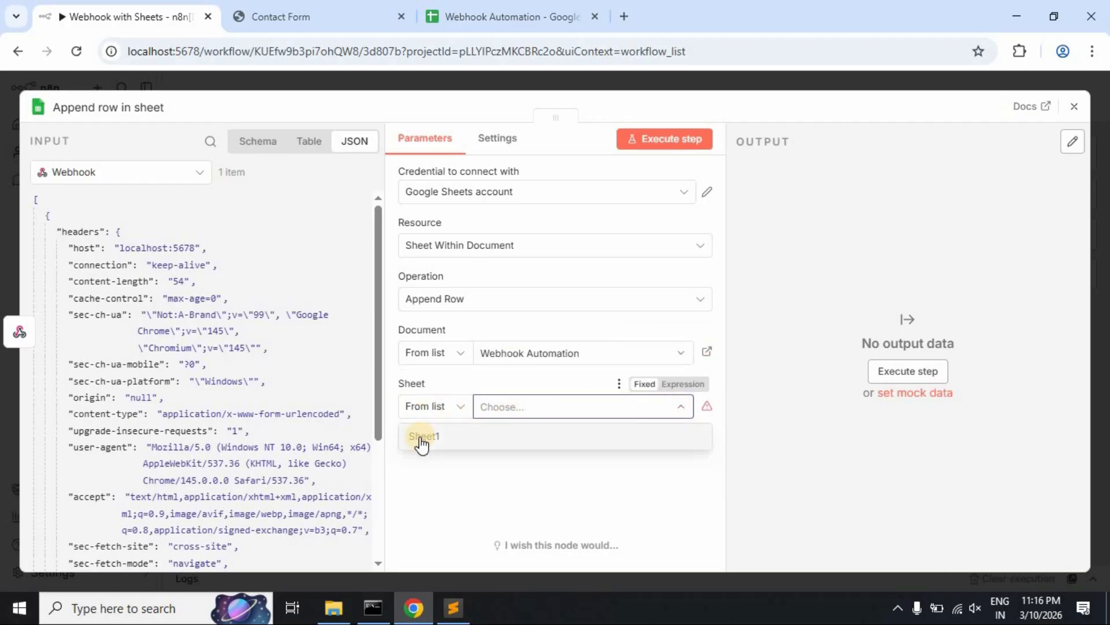
{"action": "left_click", "coordinate": [498, 16]}
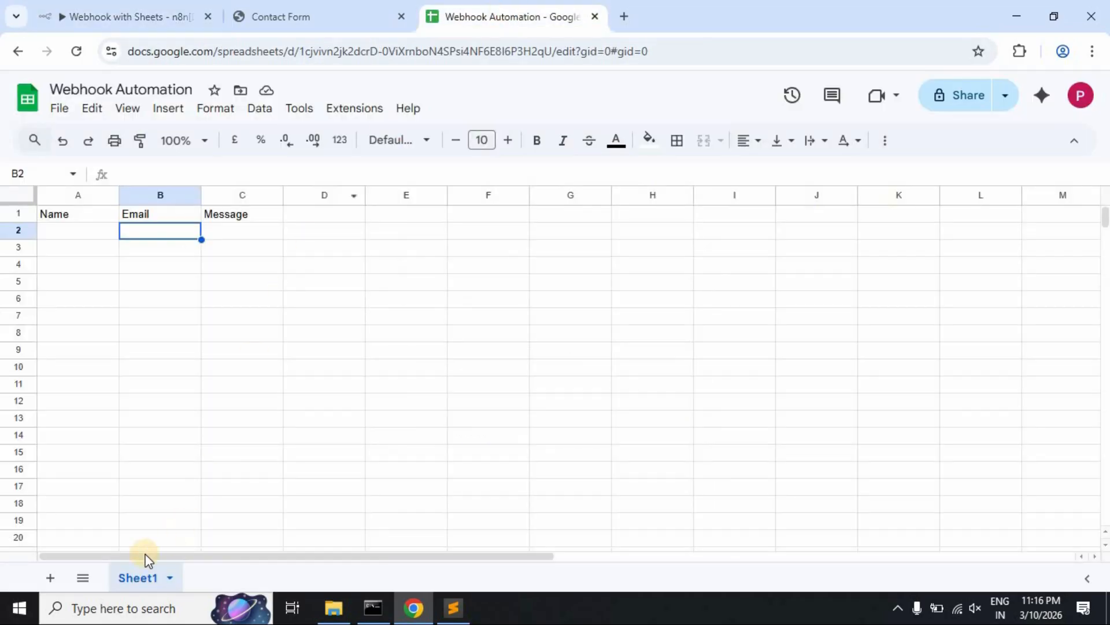
{"action": "left_click", "coordinate": [167, 16]}
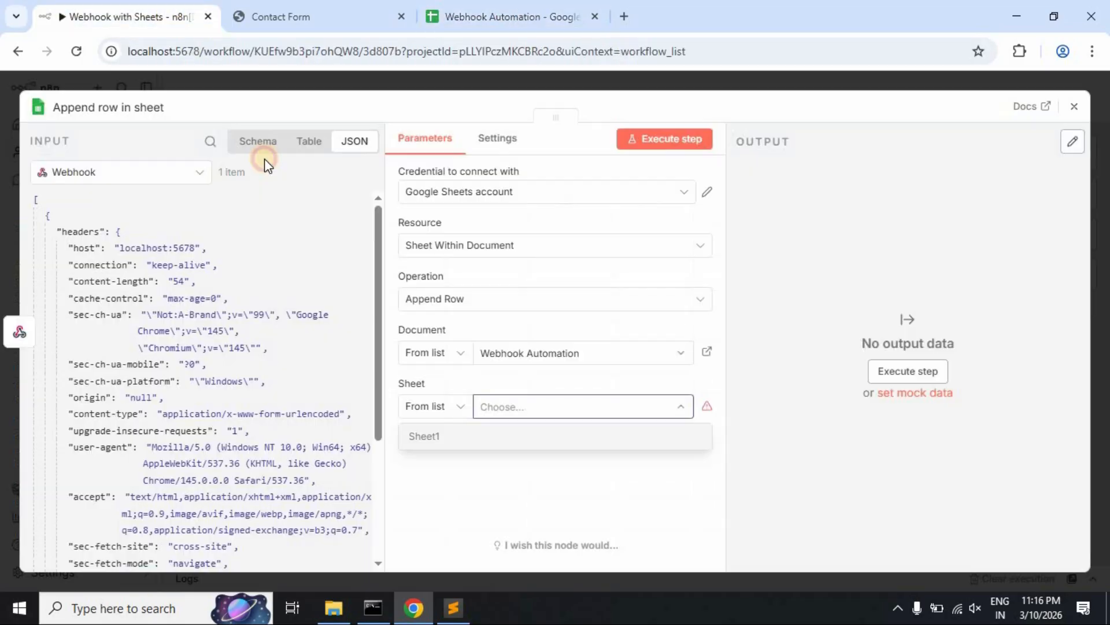
{"action": "left_click", "coordinate": [501, 407]}
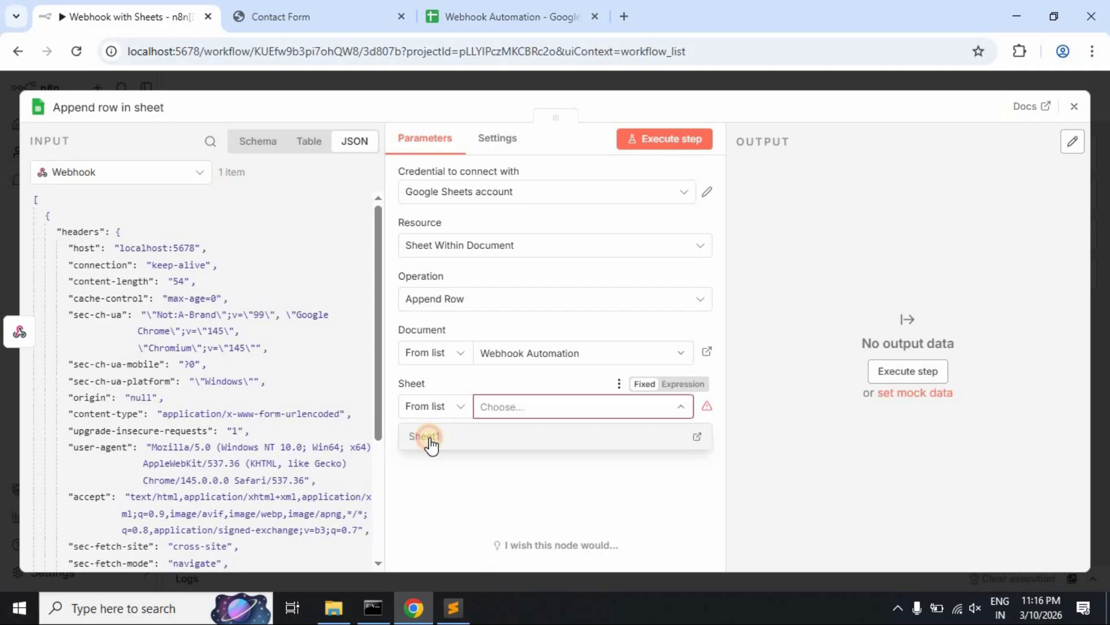
{"action": "left_click", "coordinate": [426, 439]}
- Check the sheet's column headers and keep Map Each Column Manually as the mapping mode
{"action": "left_click_drag", "start_coordinate": [719, 351], "coordinate": [722, 442]}
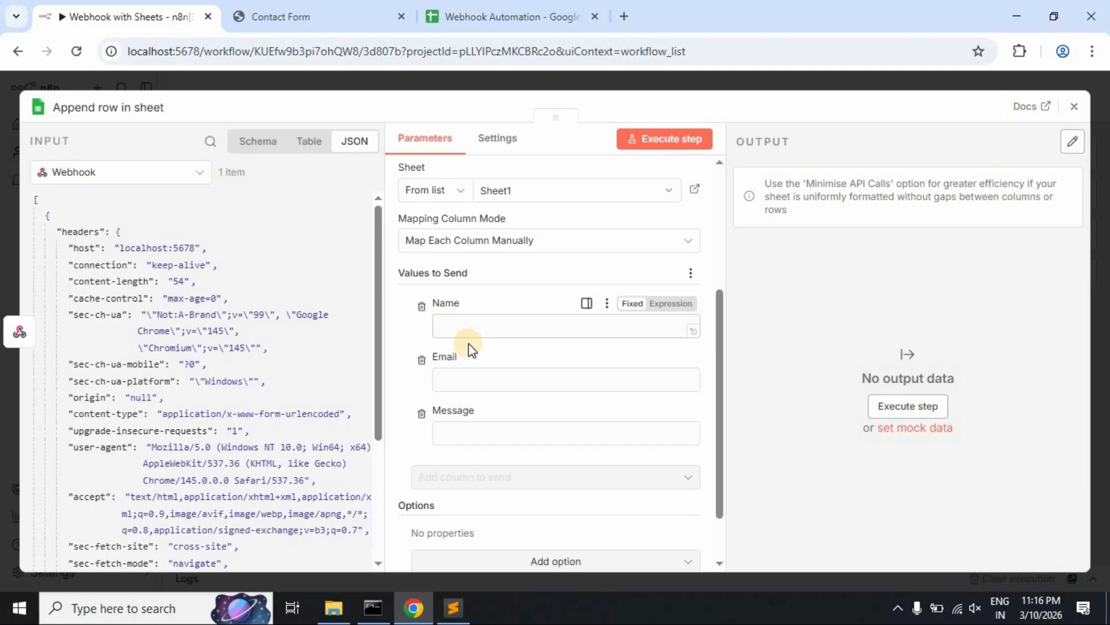
{"action": "left_click", "coordinate": [500, 19]}
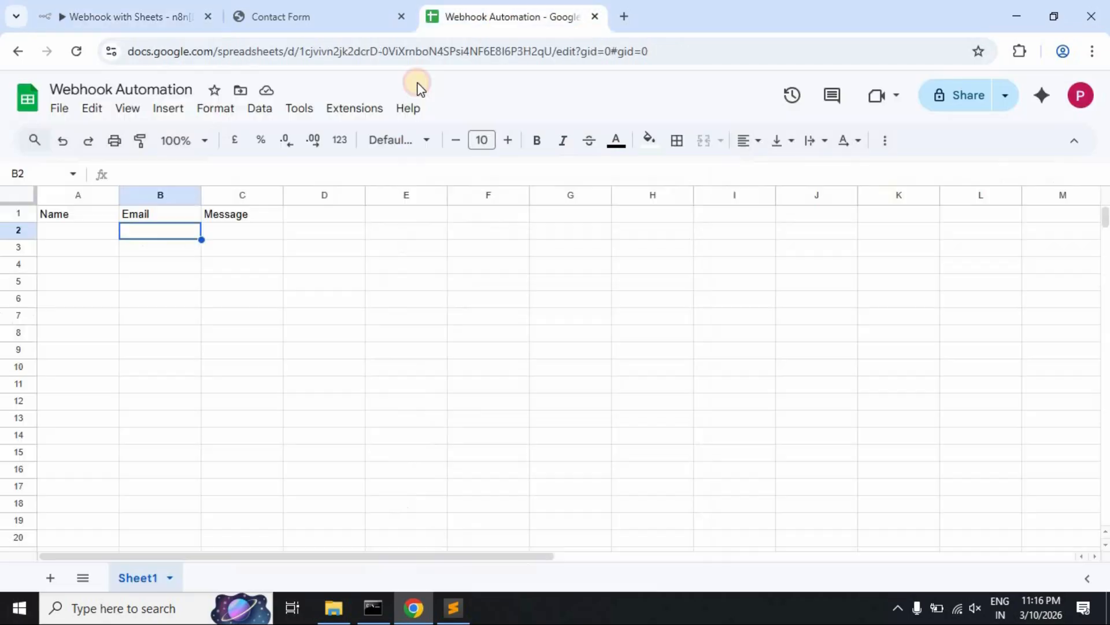
{"action": "left_click", "coordinate": [124, 214]}
{"action": "left_click", "coordinate": [214, 212]}
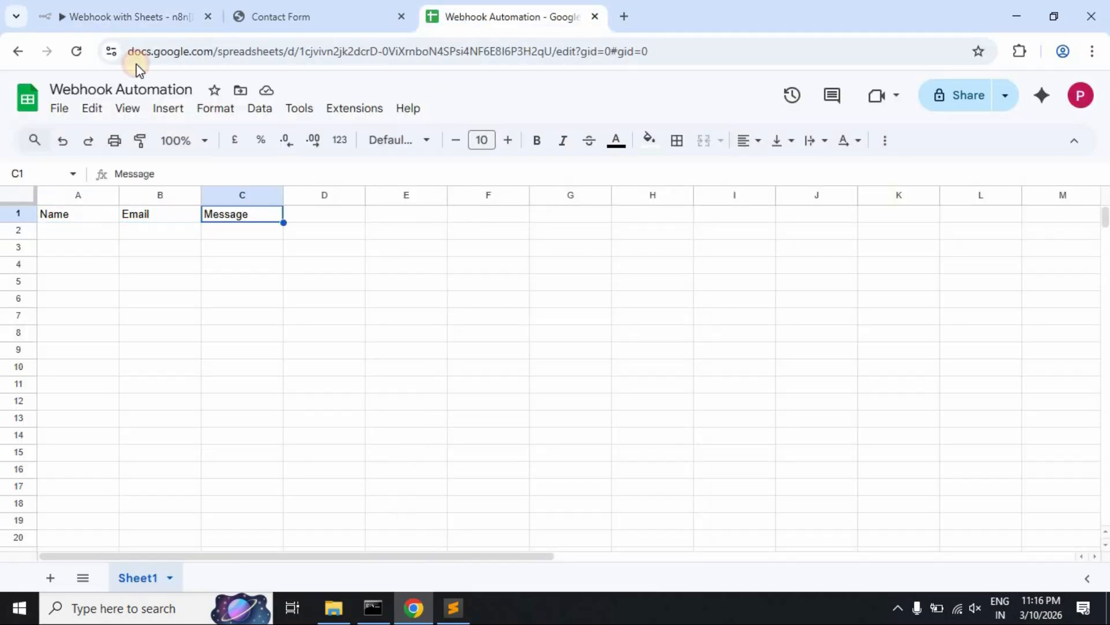
{"action": "left_click", "coordinate": [122, 20]}
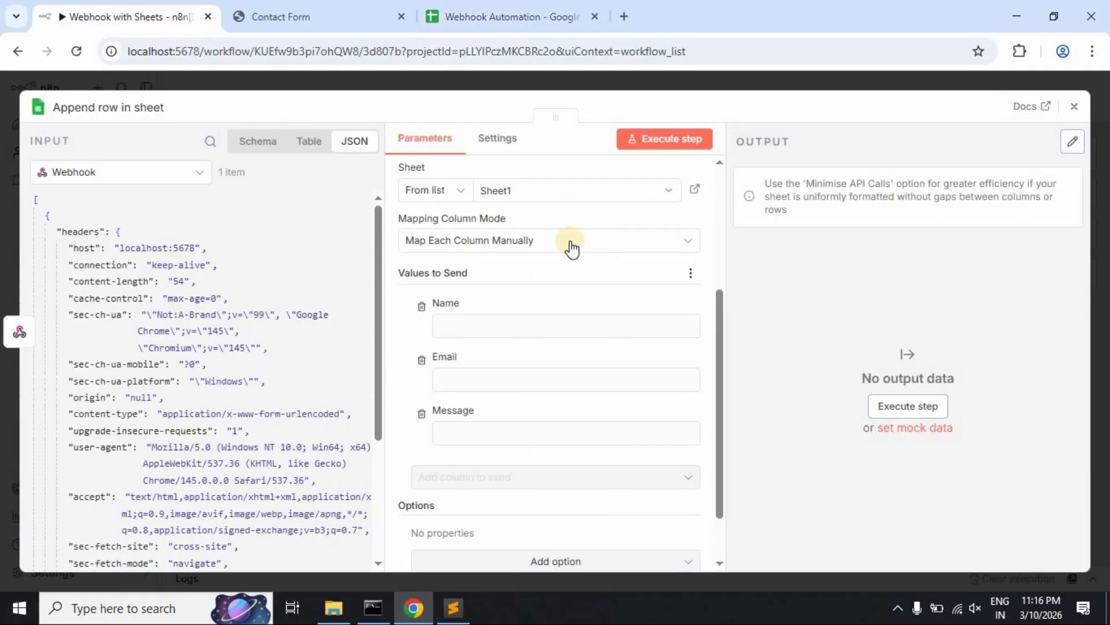
{"action": "left_click", "coordinate": [690, 247]}
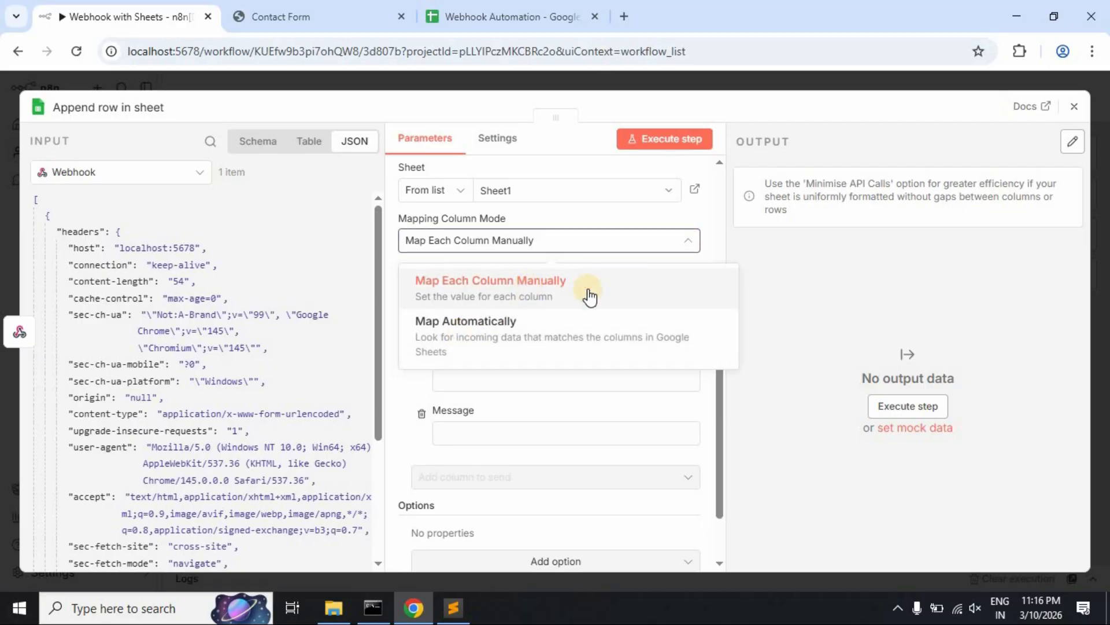
{"action": "left_click", "coordinate": [763, 296]}
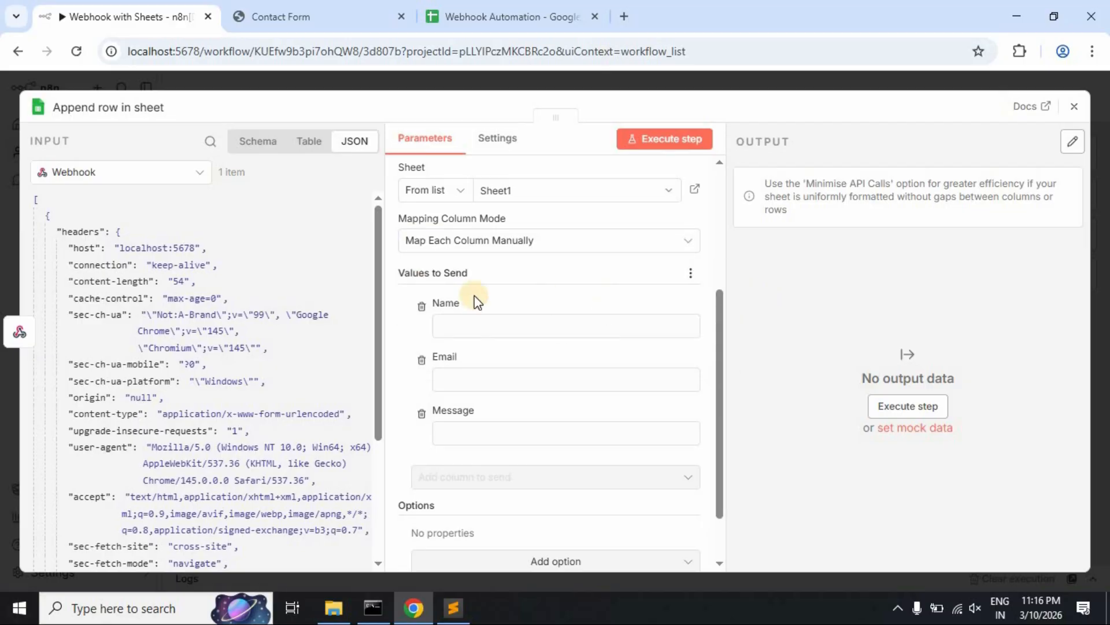
- Map body.name, body.email and body.message into the Name, Email and Message columns
{"action": "left_click_drag", "start_coordinate": [379, 270], "coordinate": [341, 459]}
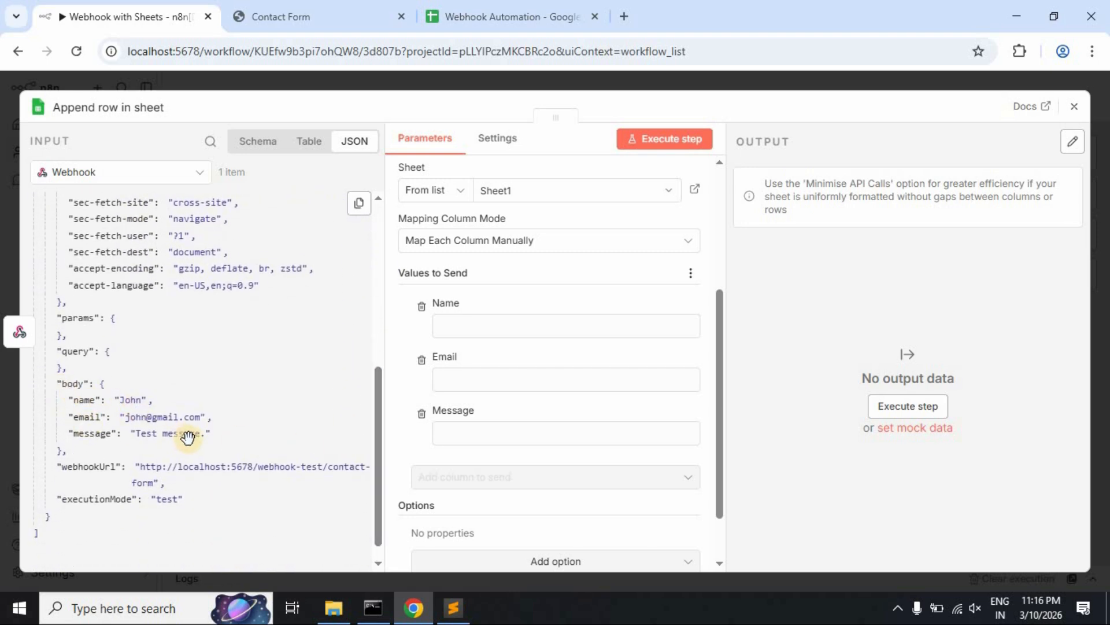
{"action": "left_click_drag", "start_coordinate": [84, 401], "coordinate": [487, 328]}
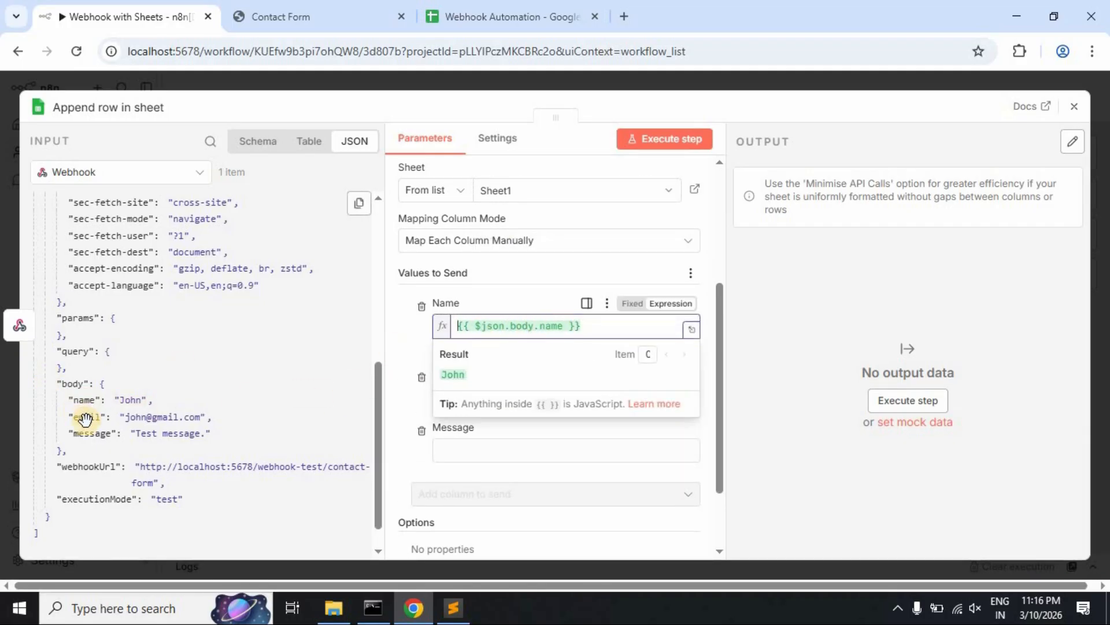
{"action": "left_click_drag", "start_coordinate": [83, 419], "coordinate": [475, 410]}
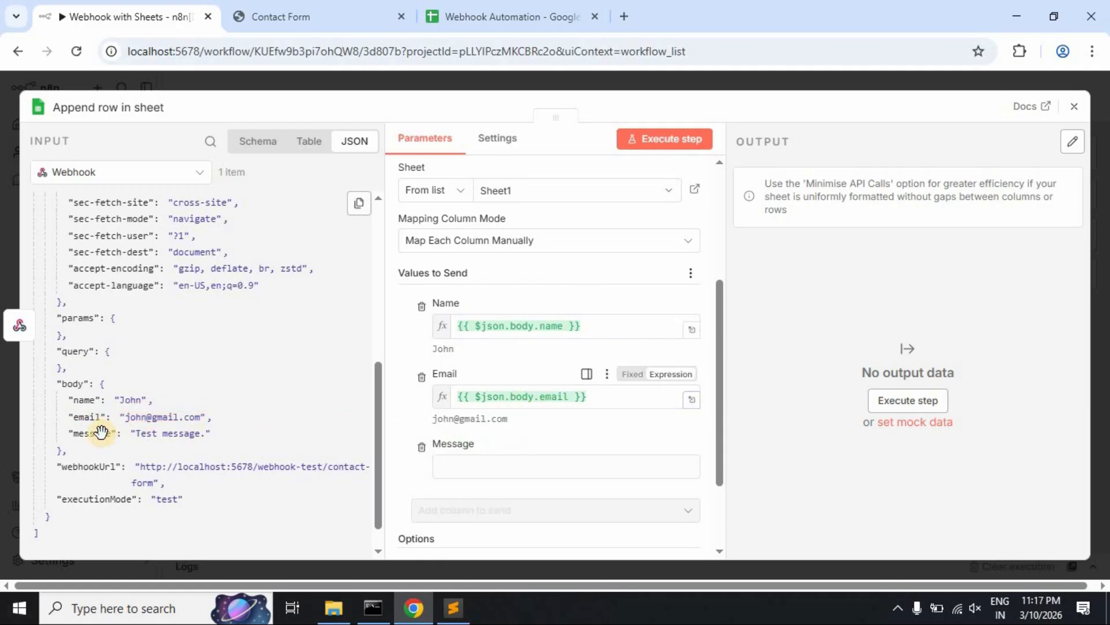
{"action": "left_click_drag", "start_coordinate": [89, 433], "coordinate": [511, 466]}
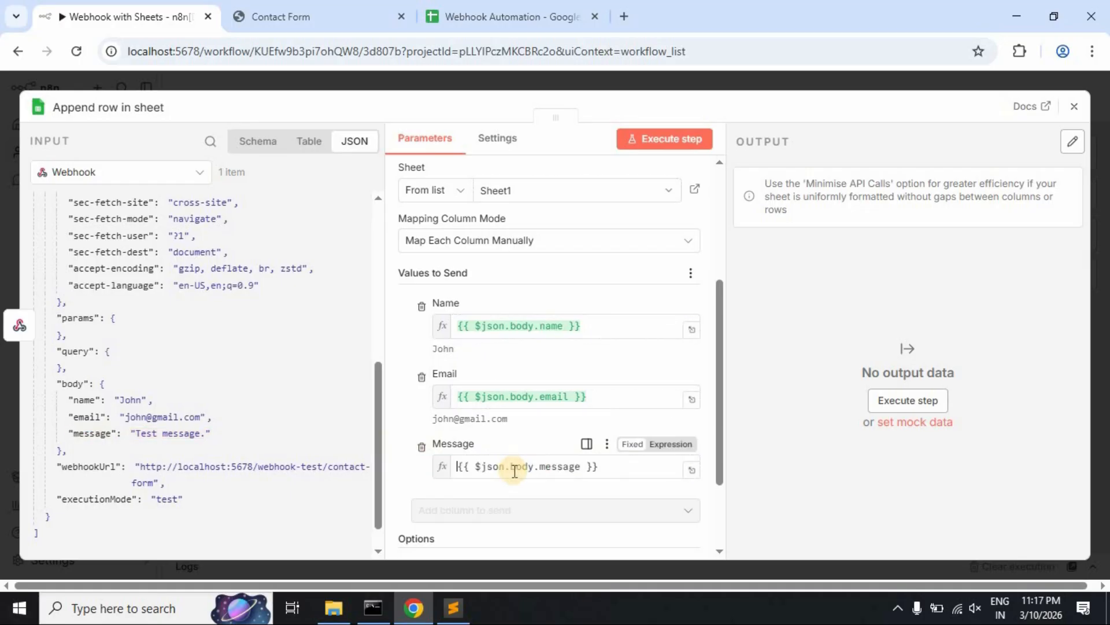
{"action": "left_click", "coordinate": [397, 420]}
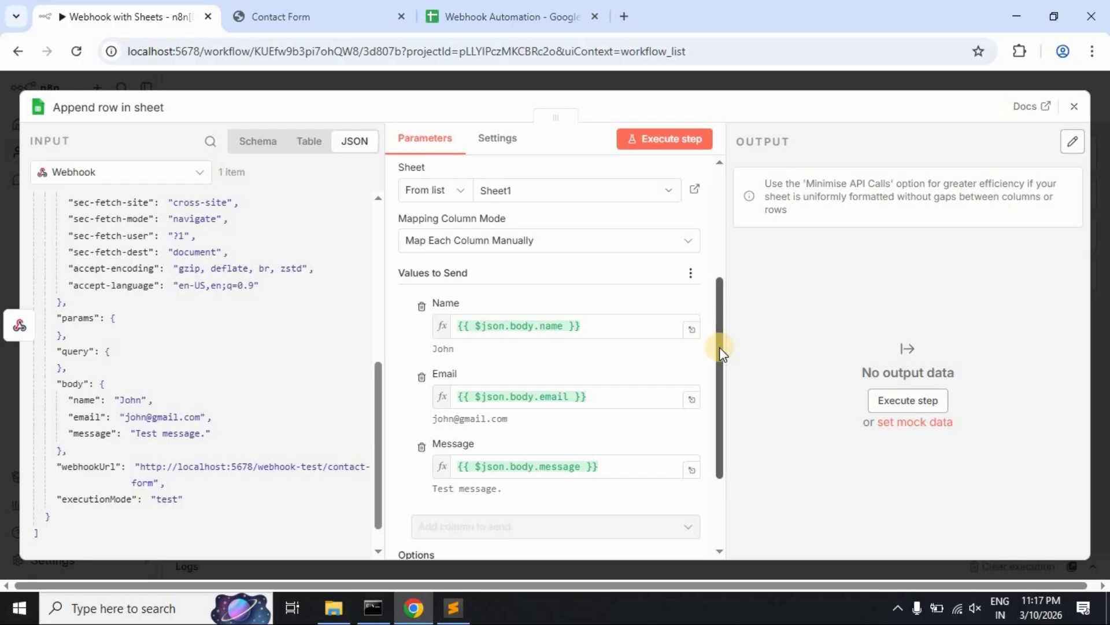
{"action": "left_click_drag", "start_coordinate": [719, 347], "coordinate": [744, 224]}
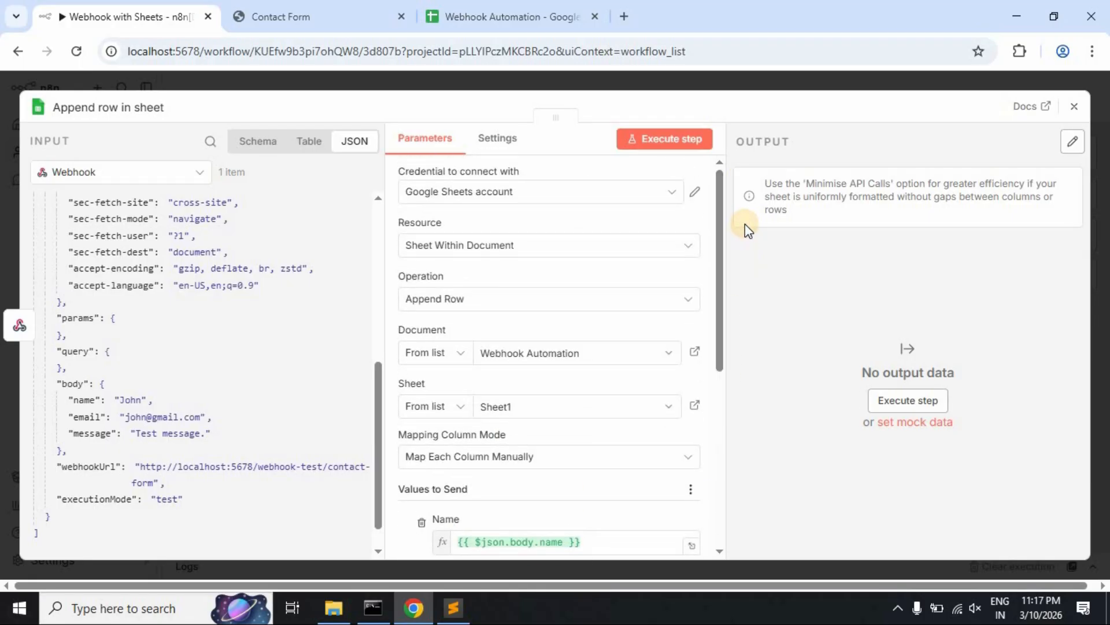
{"action": "left_click", "coordinate": [1073, 109]}
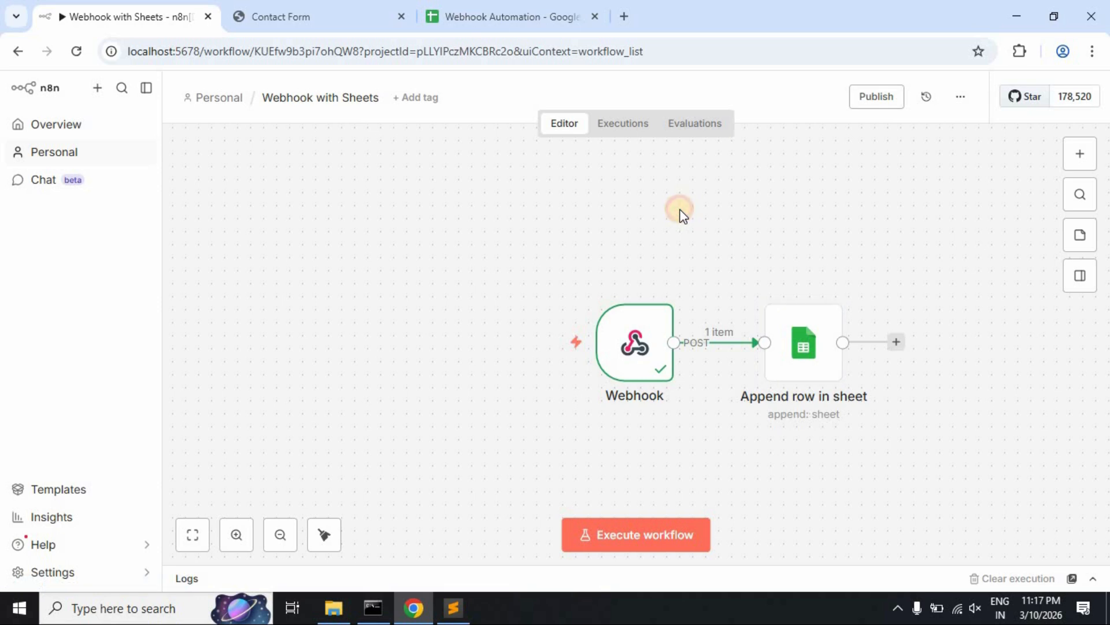
- Publish the workflow under the default version name and dismiss the published notices
{"action": "left_click", "coordinate": [866, 98]}
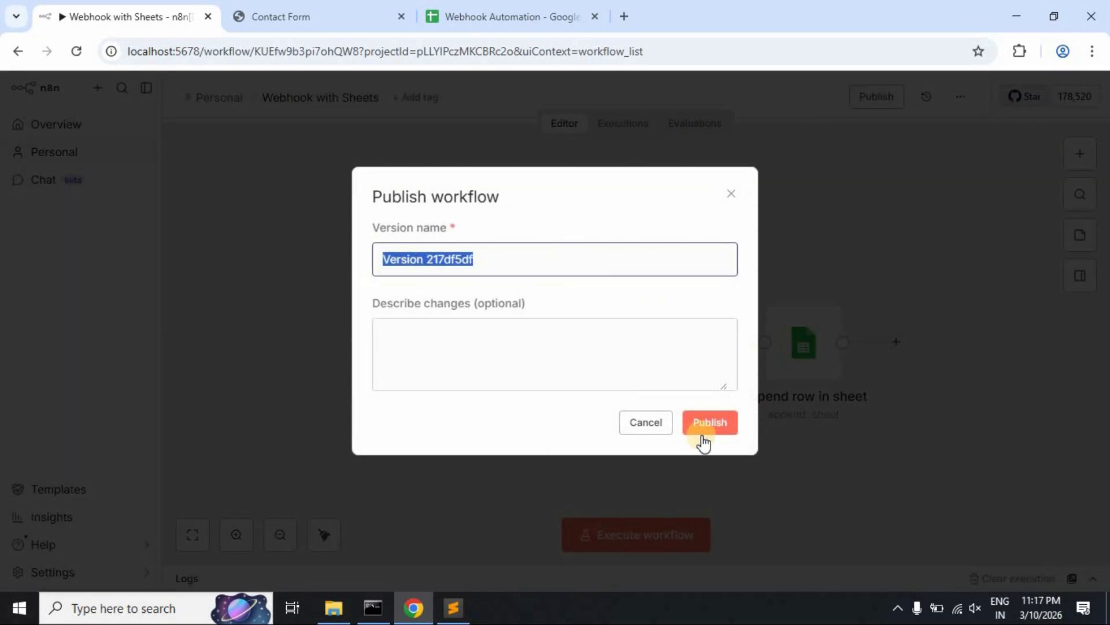
{"action": "left_click", "coordinate": [706, 431]}
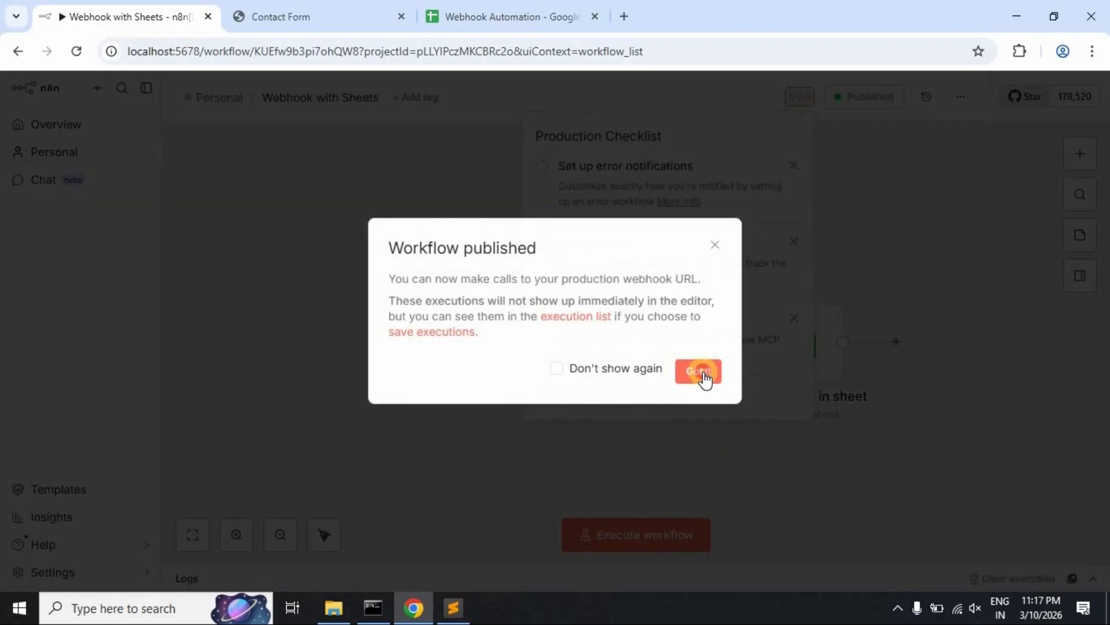
{"action": "left_click", "coordinate": [702, 372]}
{"action": "left_click", "coordinate": [879, 225]}
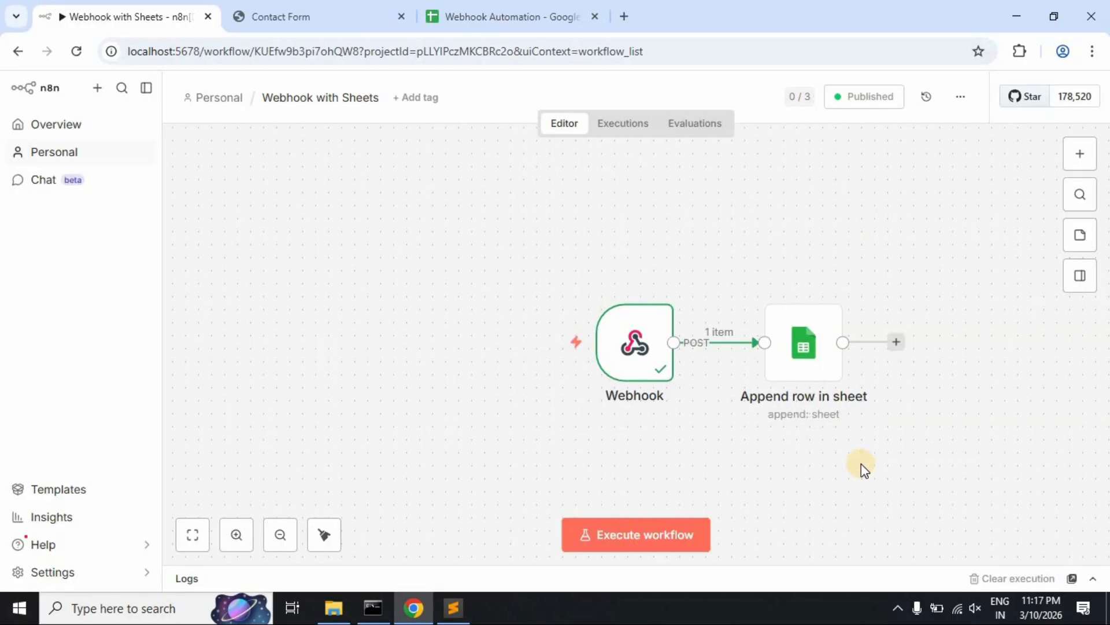
{"action": "left_click", "coordinate": [344, 9]}
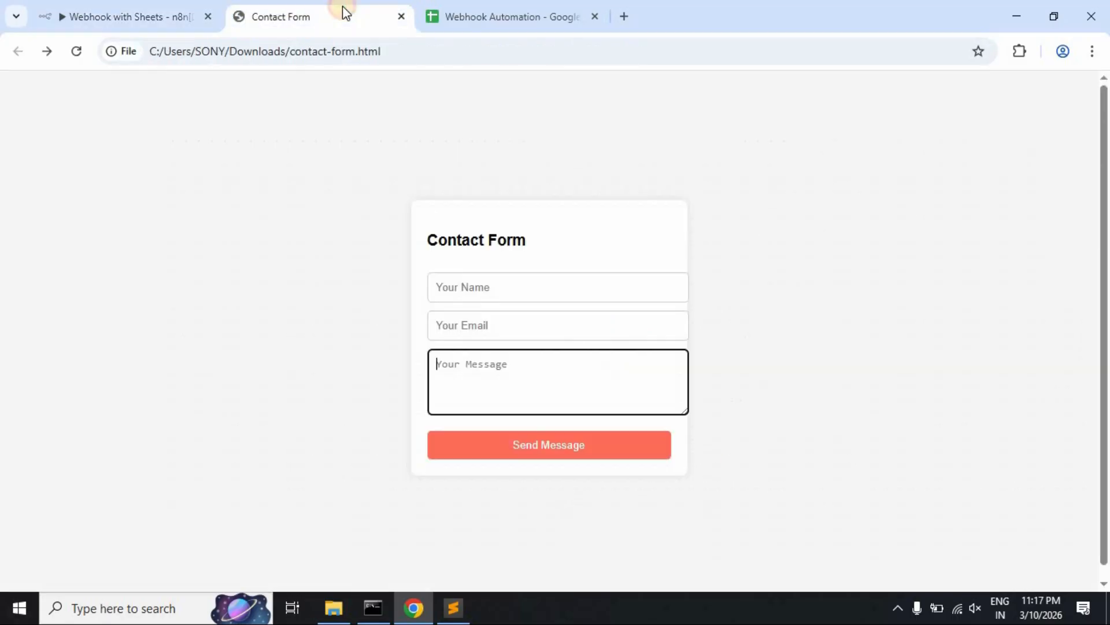
- Fill in the contact form's name, e-mail and message, then submit it
{"action": "left_click", "coordinate": [507, 287]}
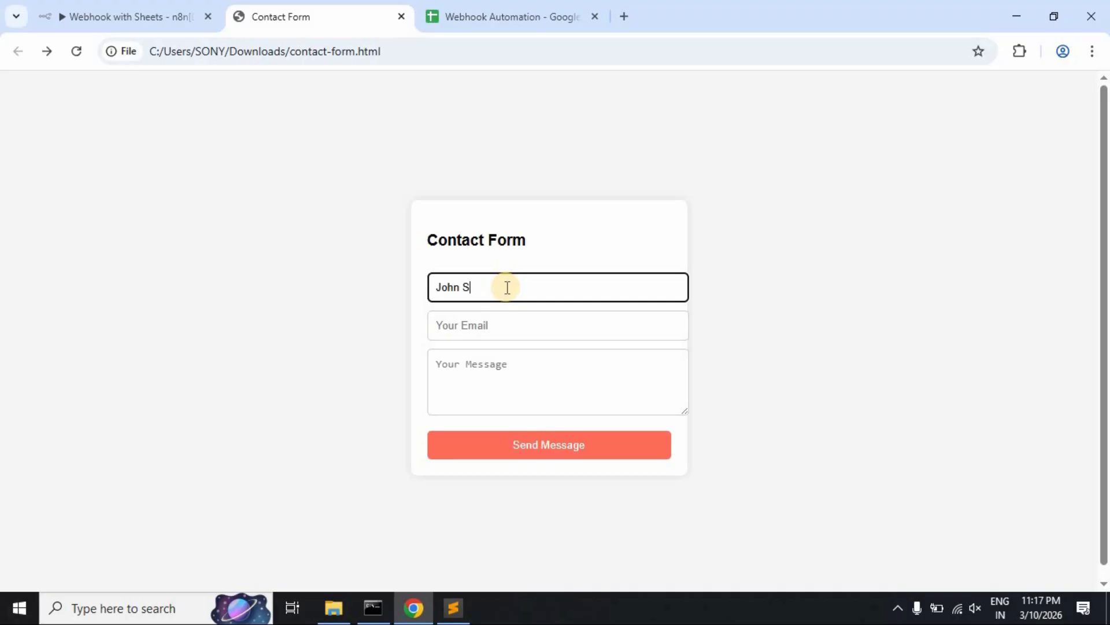
{"action": "left_click", "coordinate": [490, 327]}
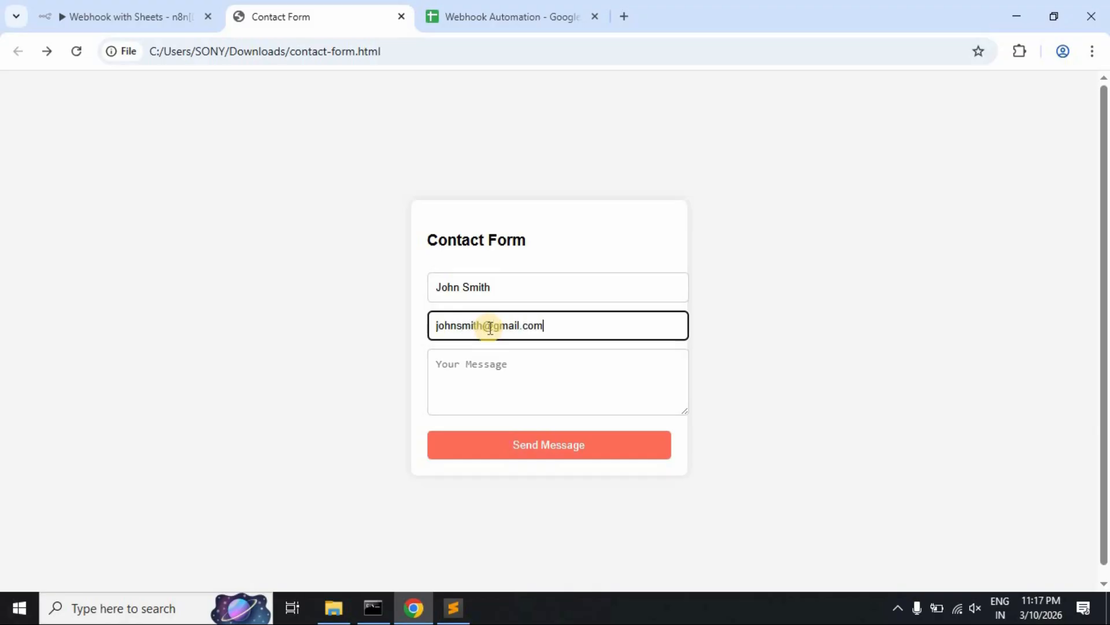
{"action": "left_click", "coordinate": [483, 372]}
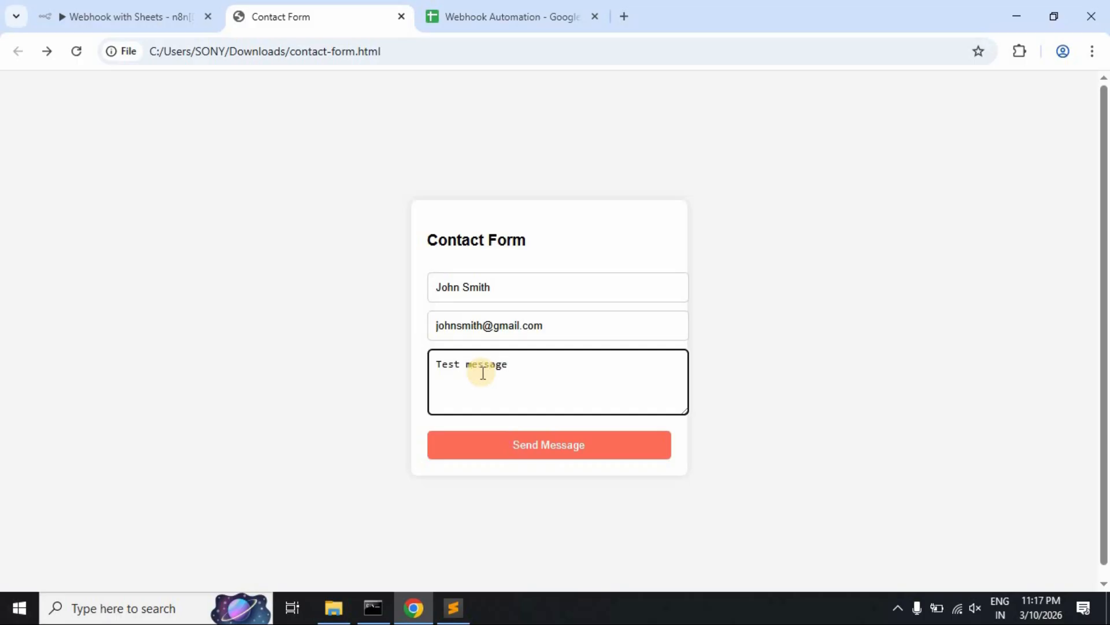
{"action": "left_click", "coordinate": [526, 458]}
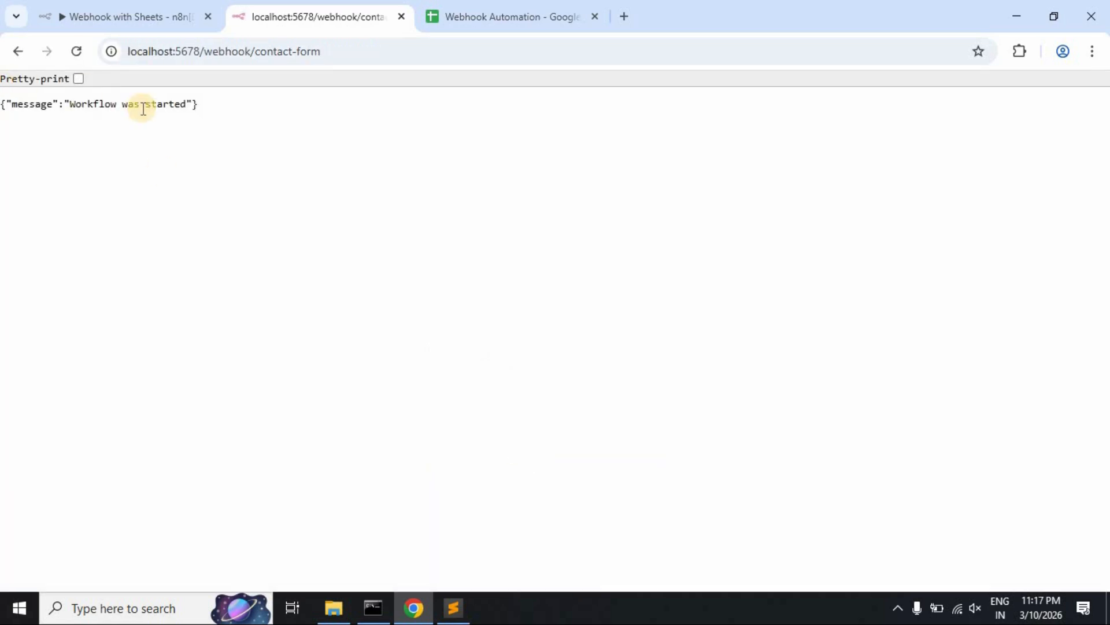
- Verify the submission appears as row 2 in the Webhook Automation sheet
{"action": "left_click", "coordinate": [539, 7]}
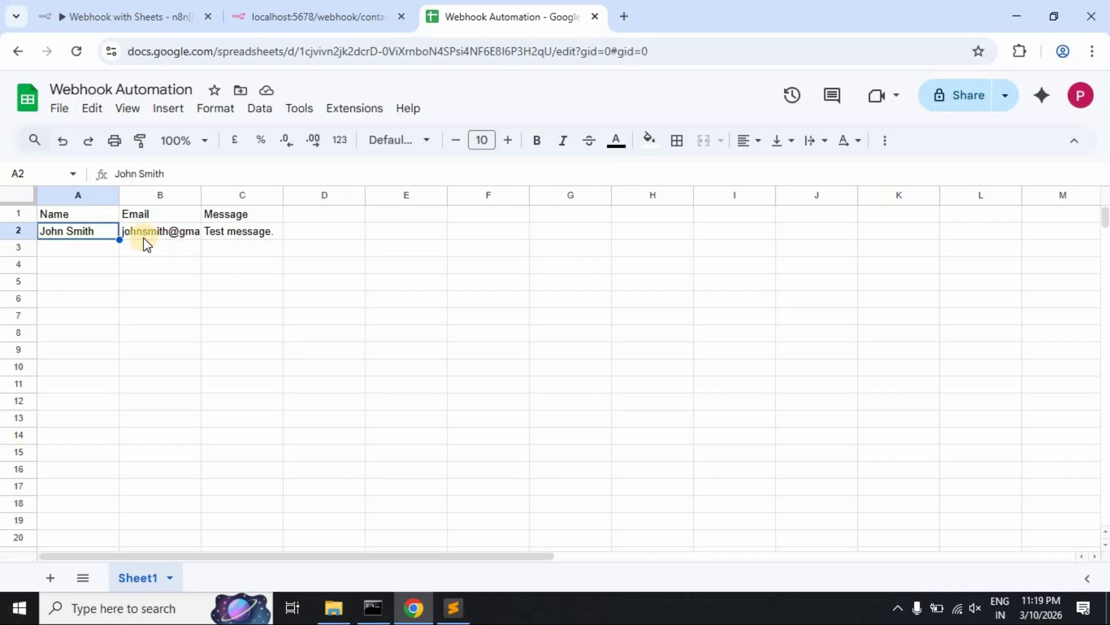
{"action": "left_click", "coordinate": [265, 235]}
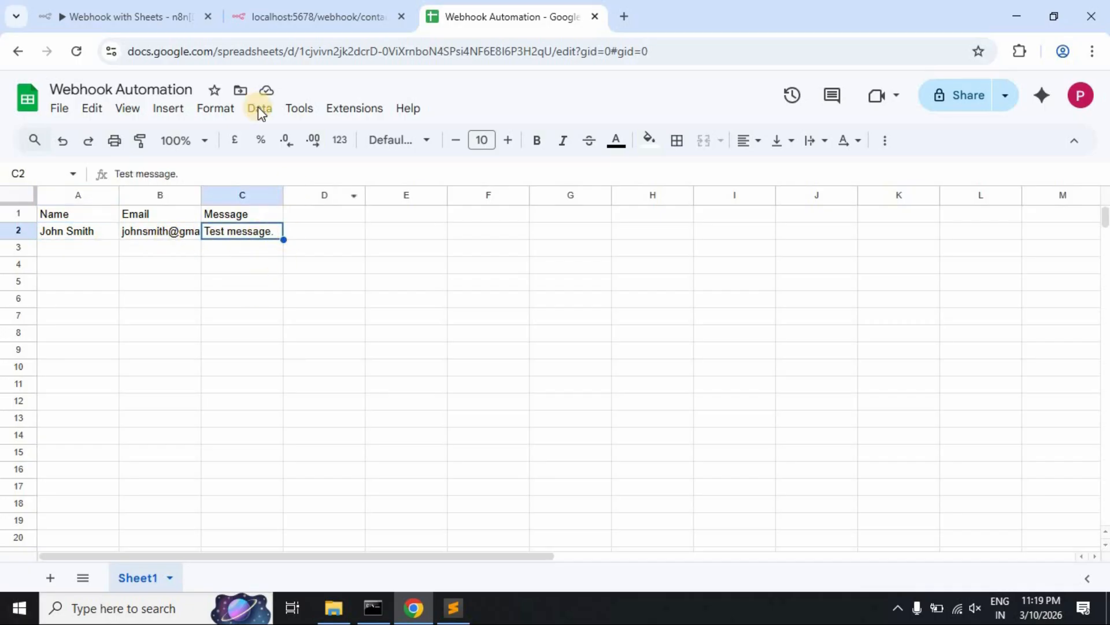
{"action": "left_click", "coordinate": [128, 8]}
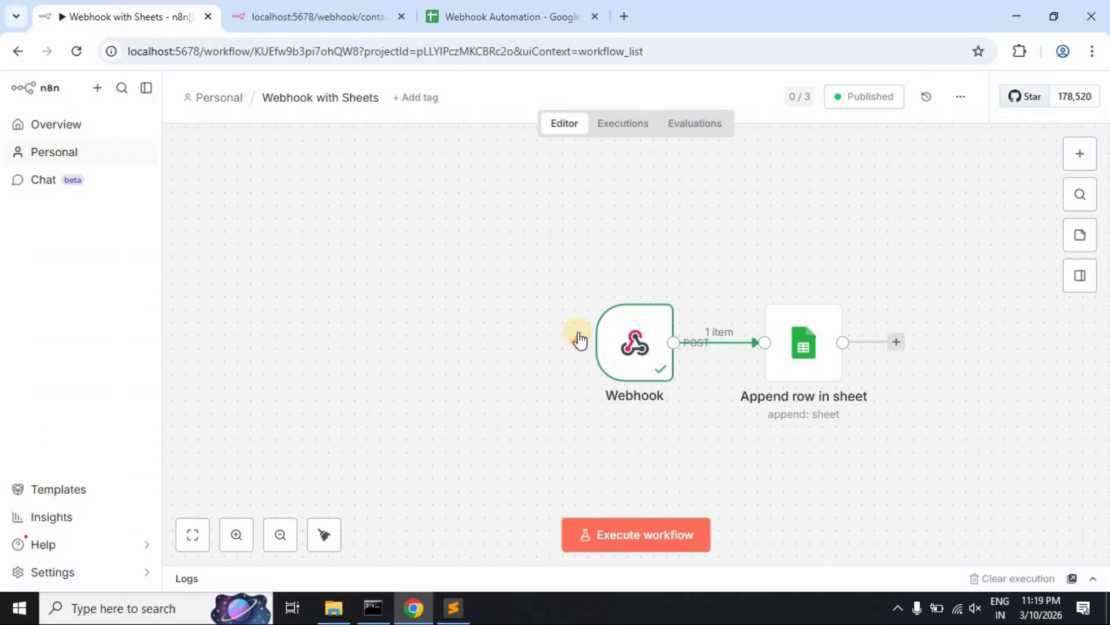
{"action": "left_click", "coordinate": [618, 126]}
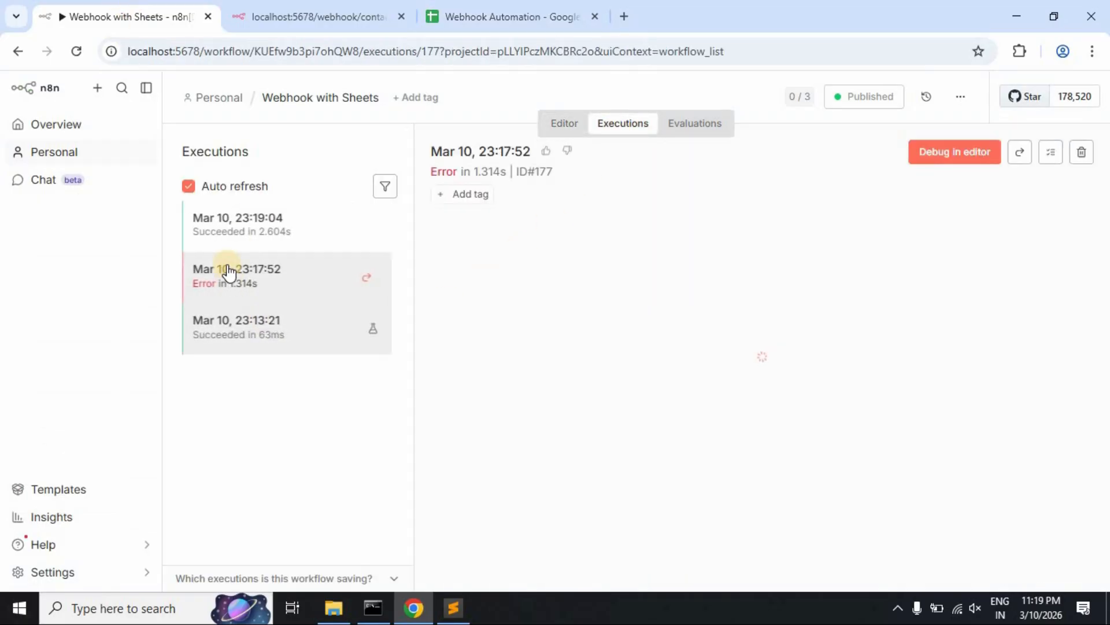
{"action": "left_click", "coordinate": [263, 239]}
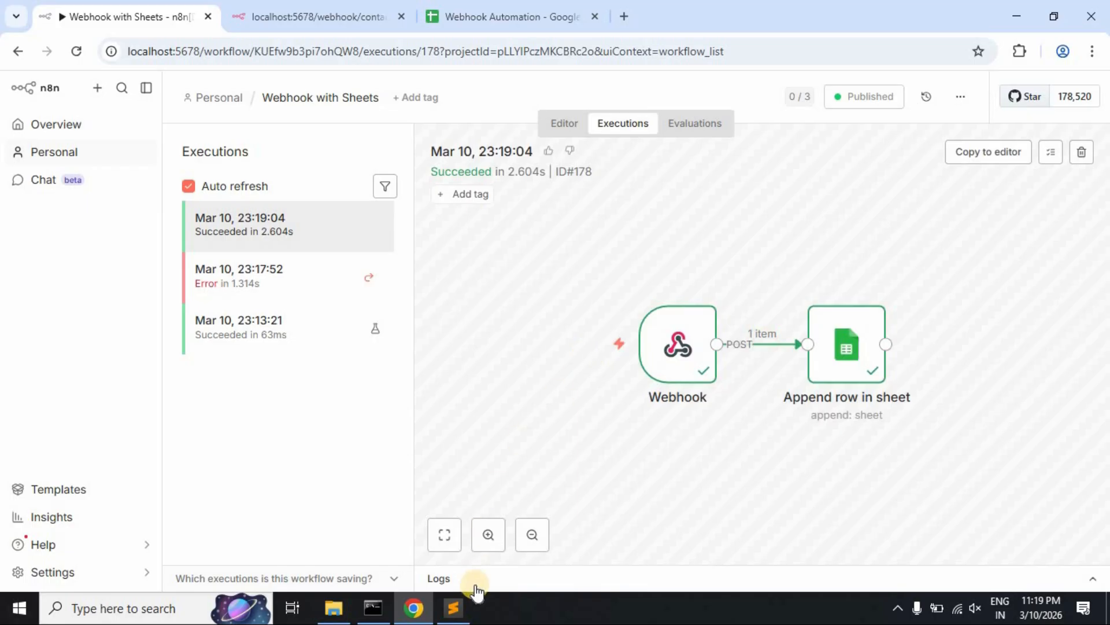
{"action": "left_click", "coordinate": [450, 585]}
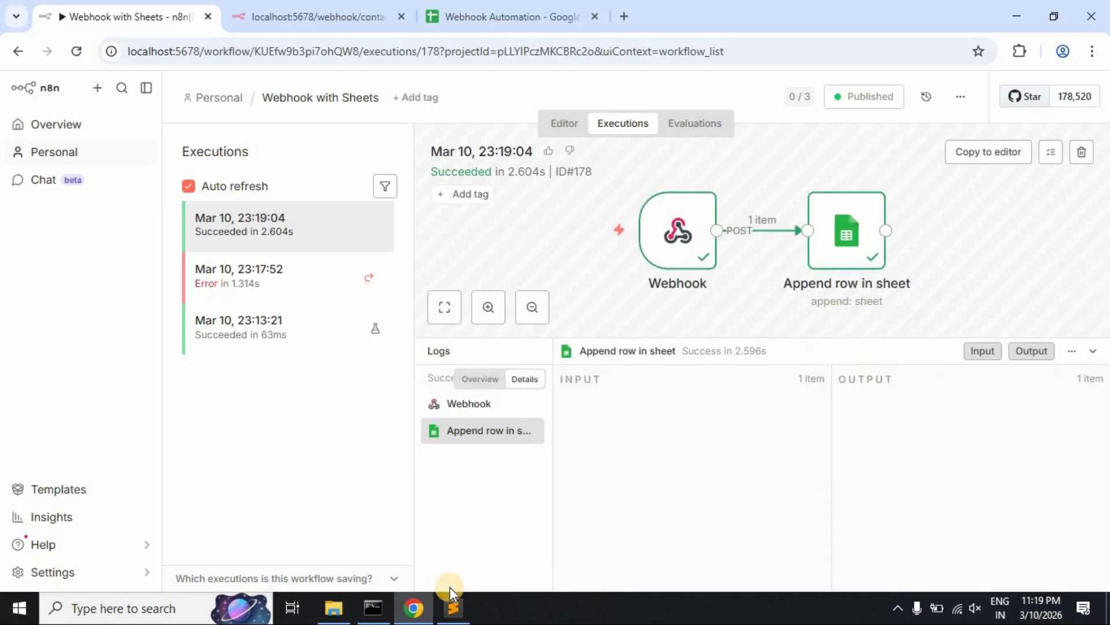
{"action": "left_click", "coordinate": [470, 404]}
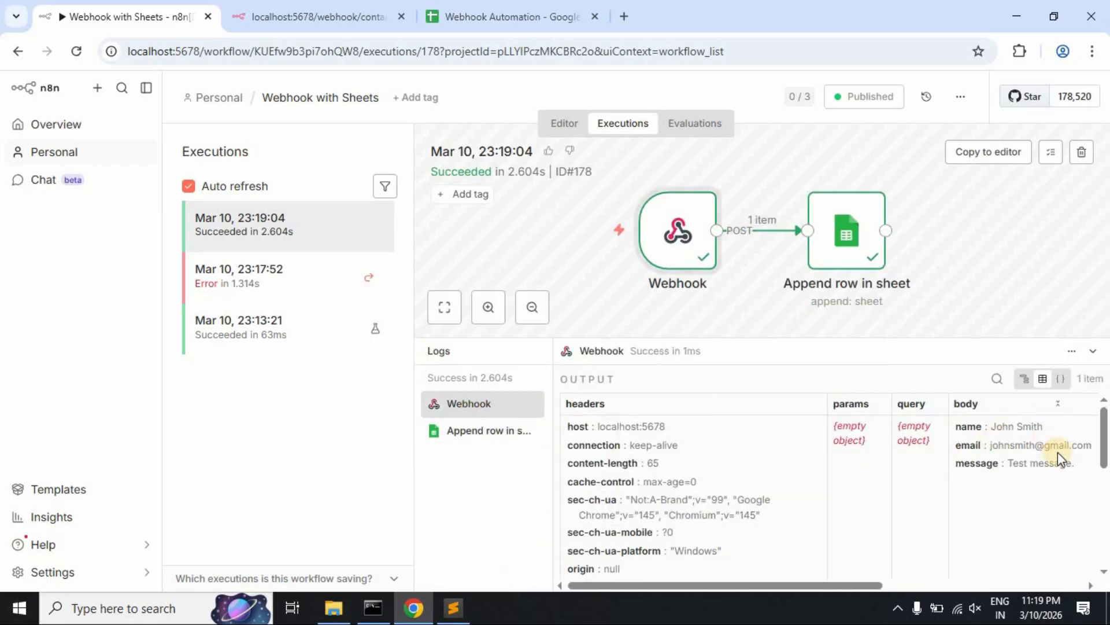
{"action": "left_click", "coordinate": [473, 437]}
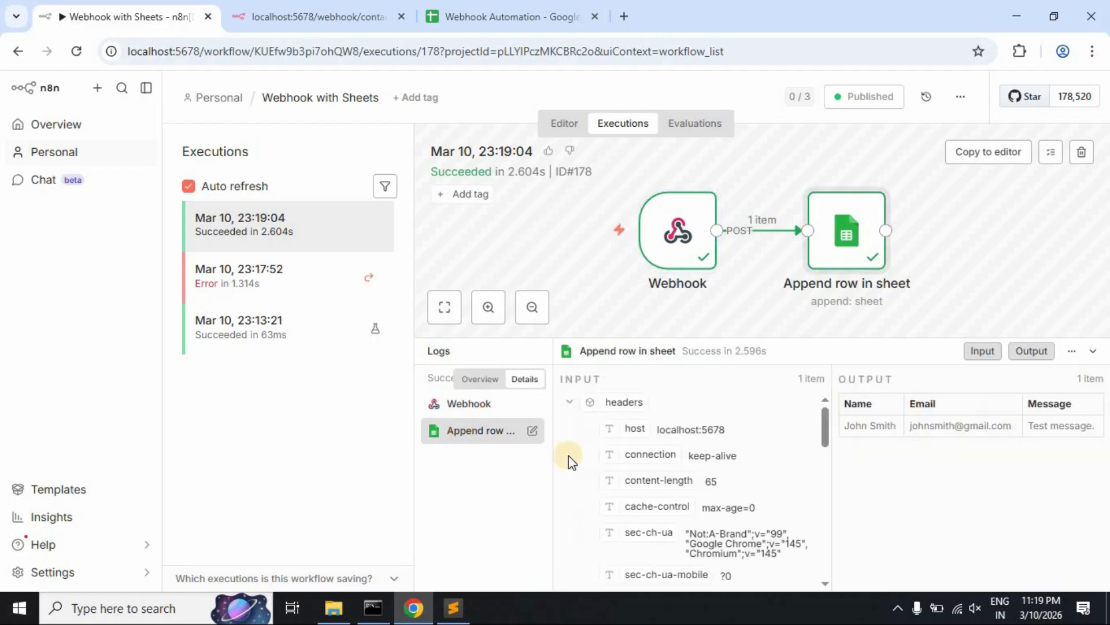
{"action": "left_click_drag", "start_coordinate": [848, 427], "coordinate": [1087, 429]}
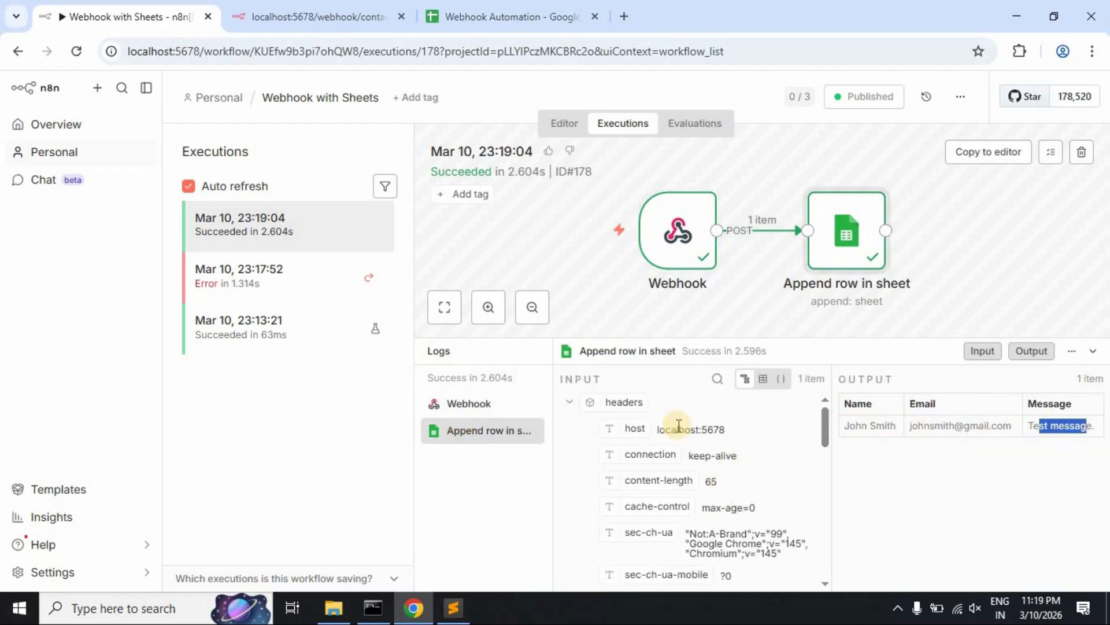
{"action": "left_click", "coordinate": [519, 351]}
{"action": "left_click", "coordinate": [564, 124]}
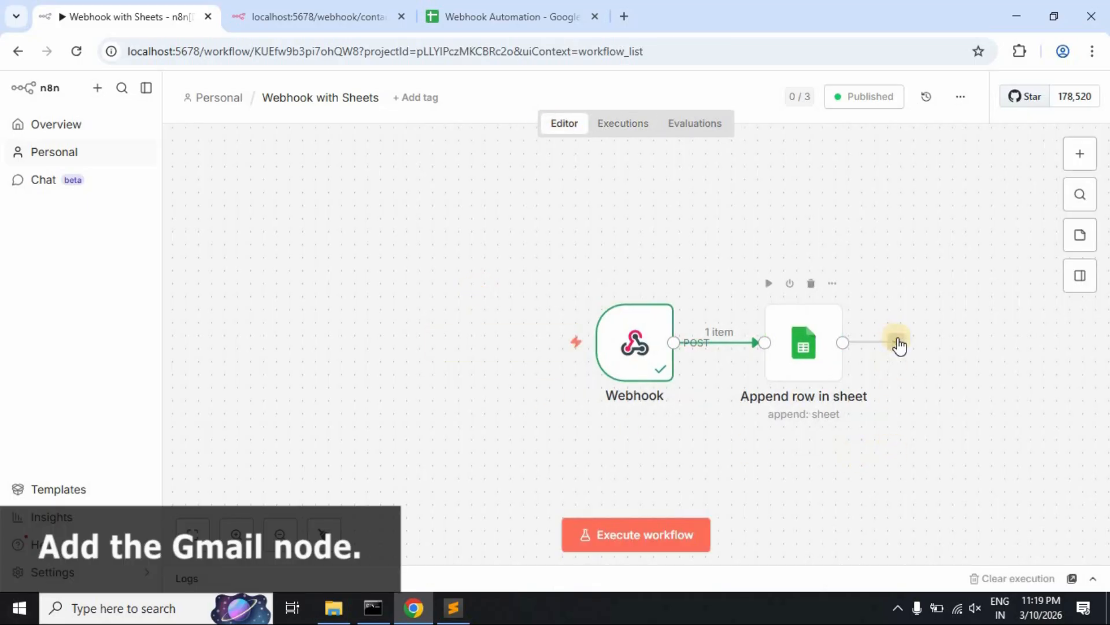
- Add a Gmail 'Send a message' step after Append row in sheet, searching 'gm'
{"action": "left_click", "coordinate": [896, 342]}
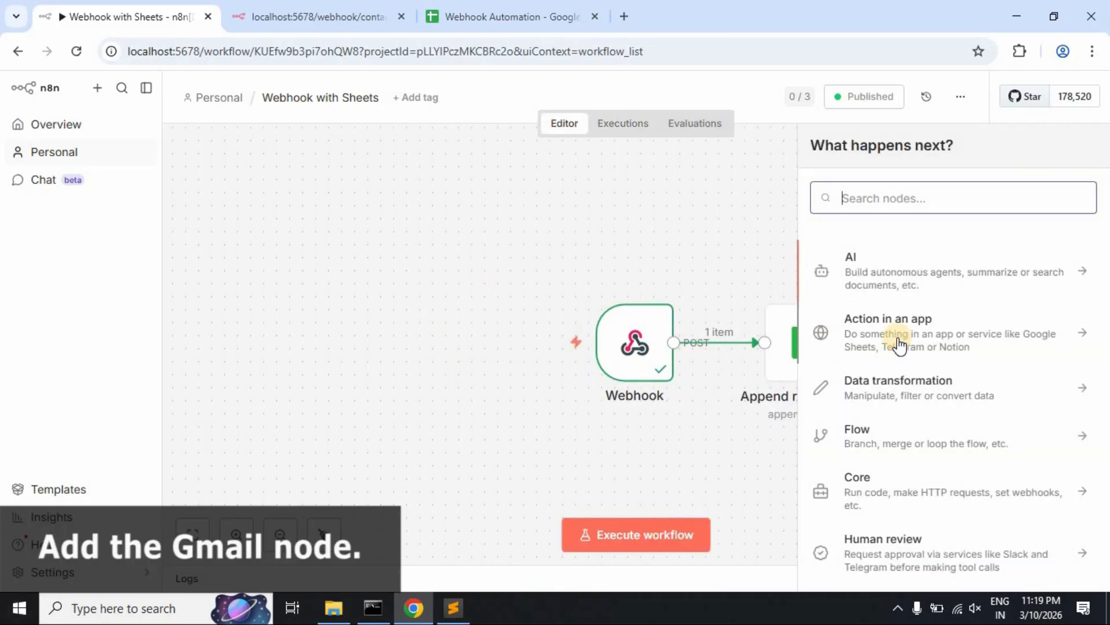
{"action": "type", "text": "gm"}
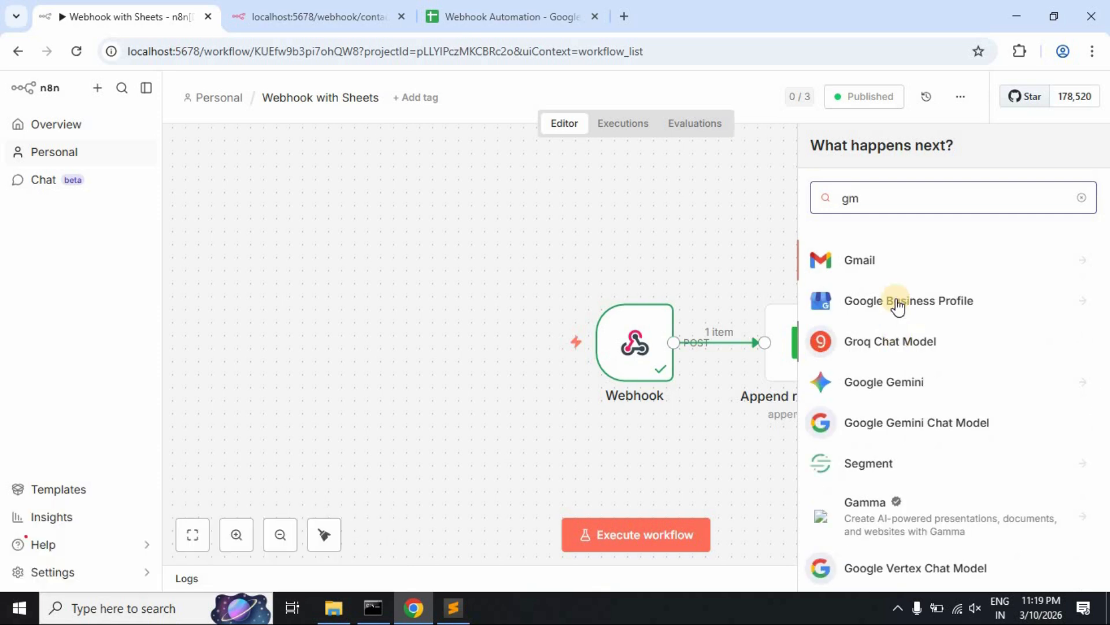
{"action": "left_click", "coordinate": [895, 263]}
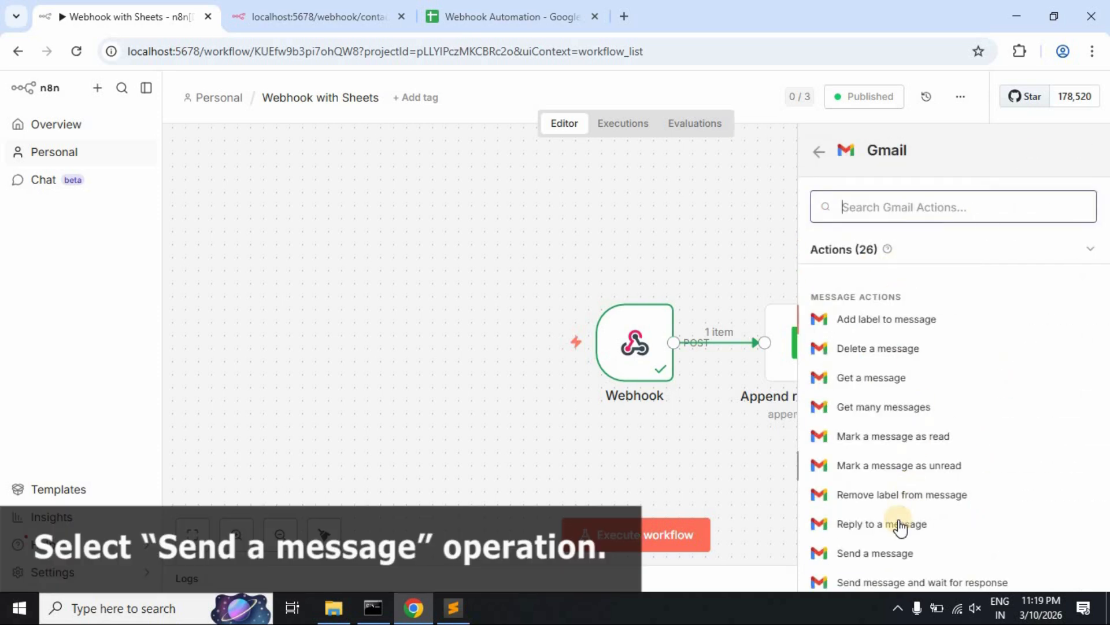
{"action": "left_click", "coordinate": [886, 554]}
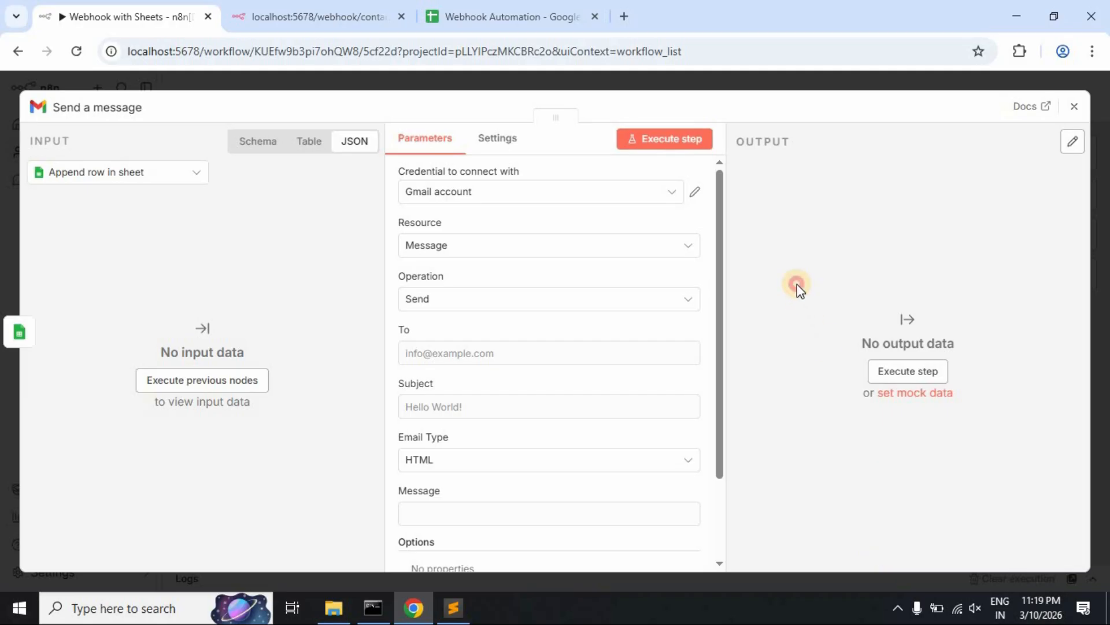
- Use the Gmail account credential, enter the recipient's e-mail, and set subject 'New form submission'
{"action": "left_click", "coordinate": [671, 195]}
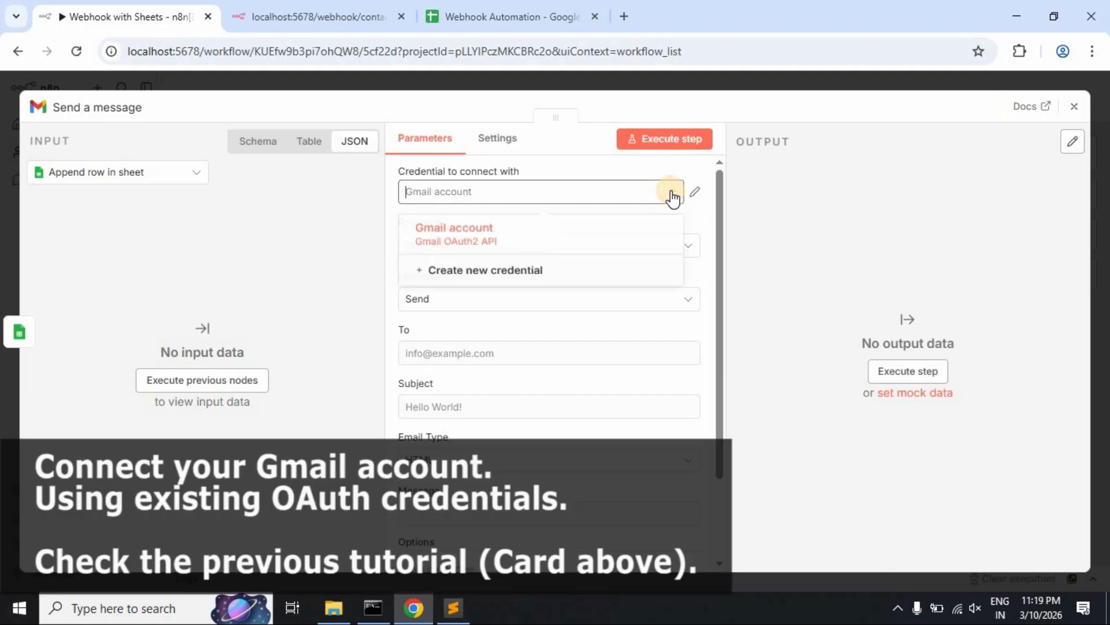
{"action": "left_click", "coordinate": [556, 237]}
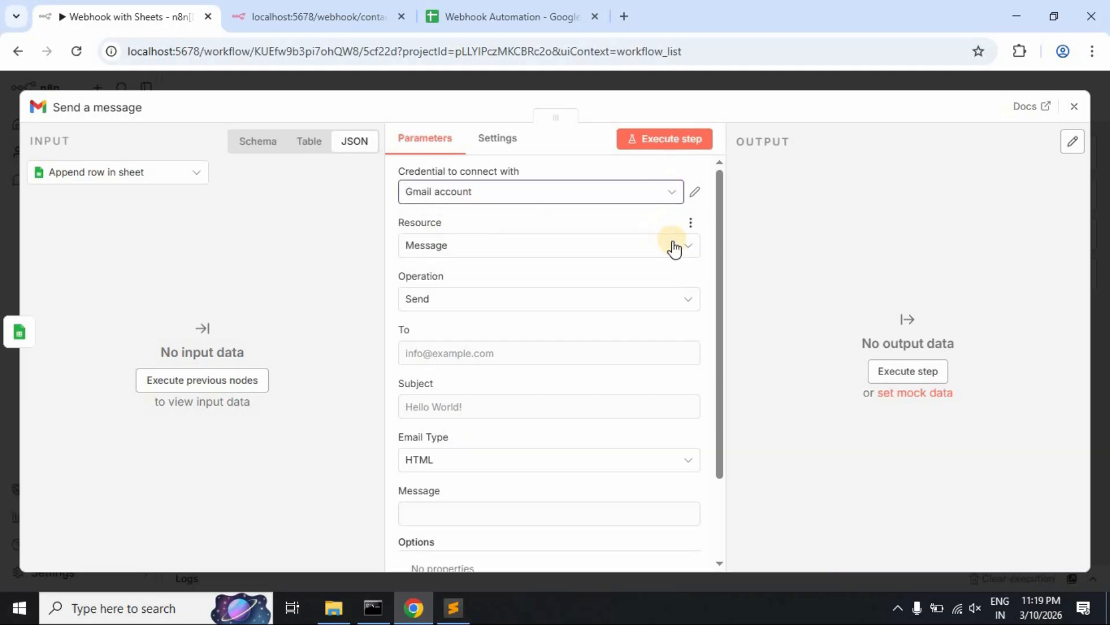
{"action": "left_click", "coordinate": [525, 352]}
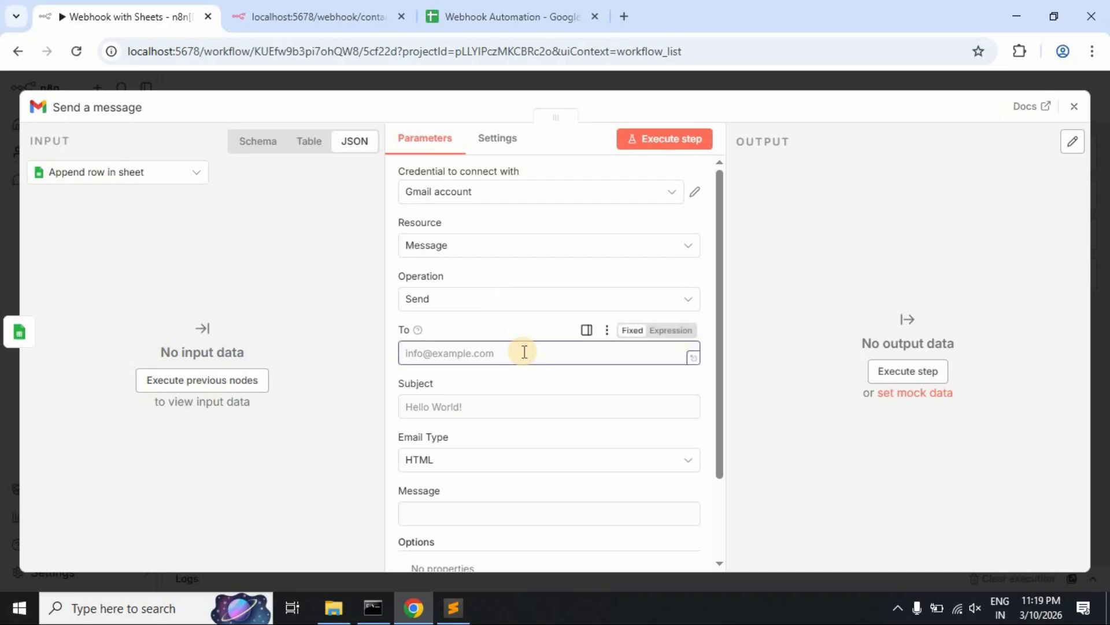
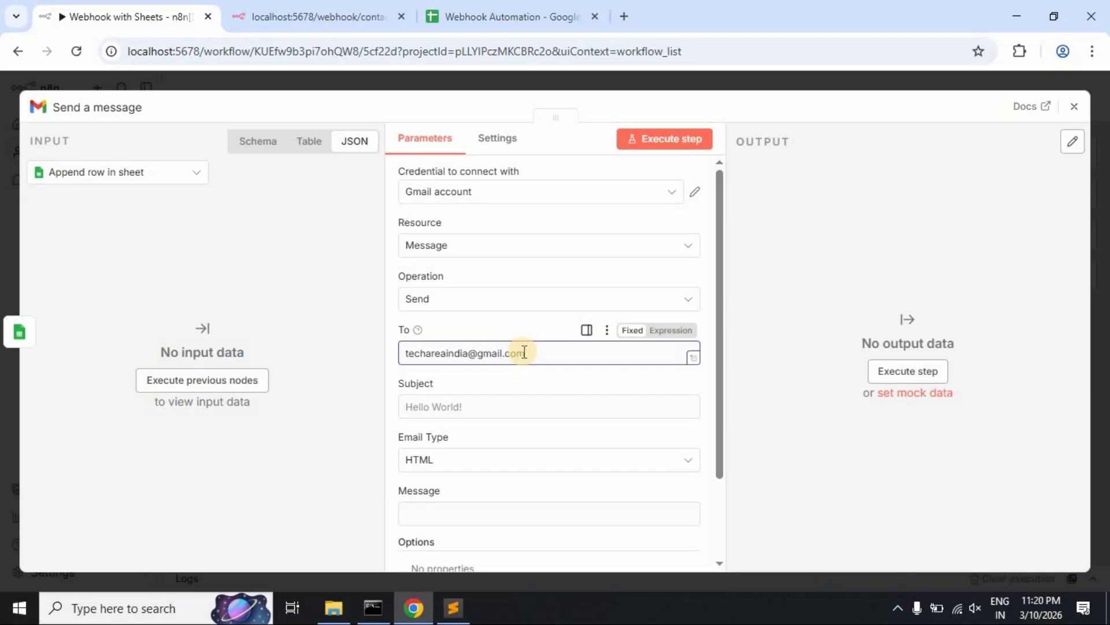
{"action": "left_click", "coordinate": [503, 402]}
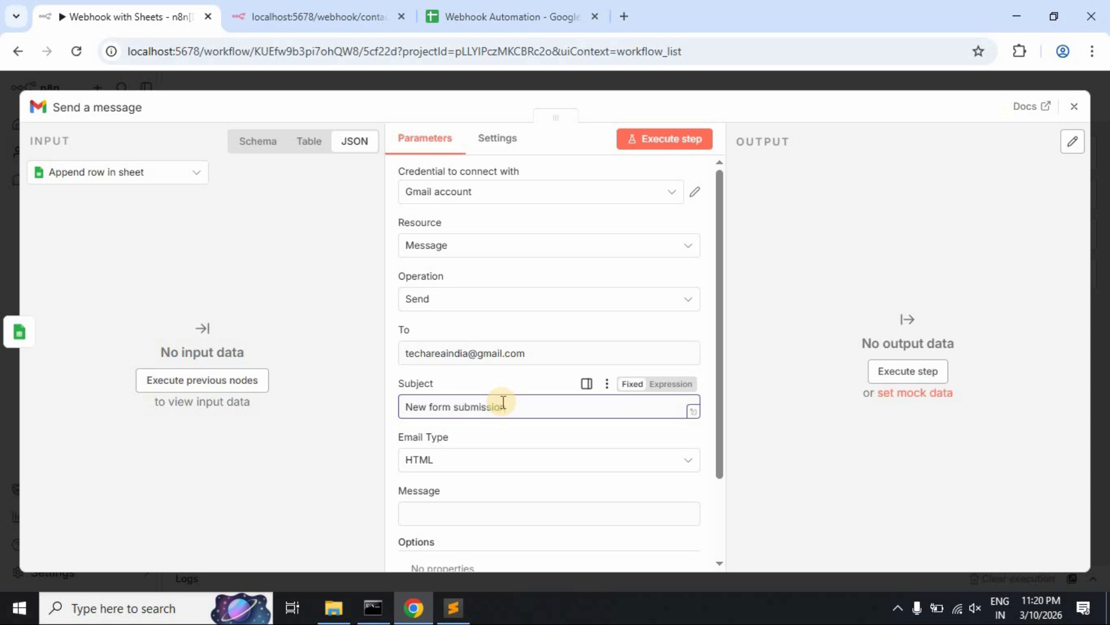
{"action": "scroll", "coordinate": [536, 484], "scroll_direction": "down", "scroll_amount": 1}
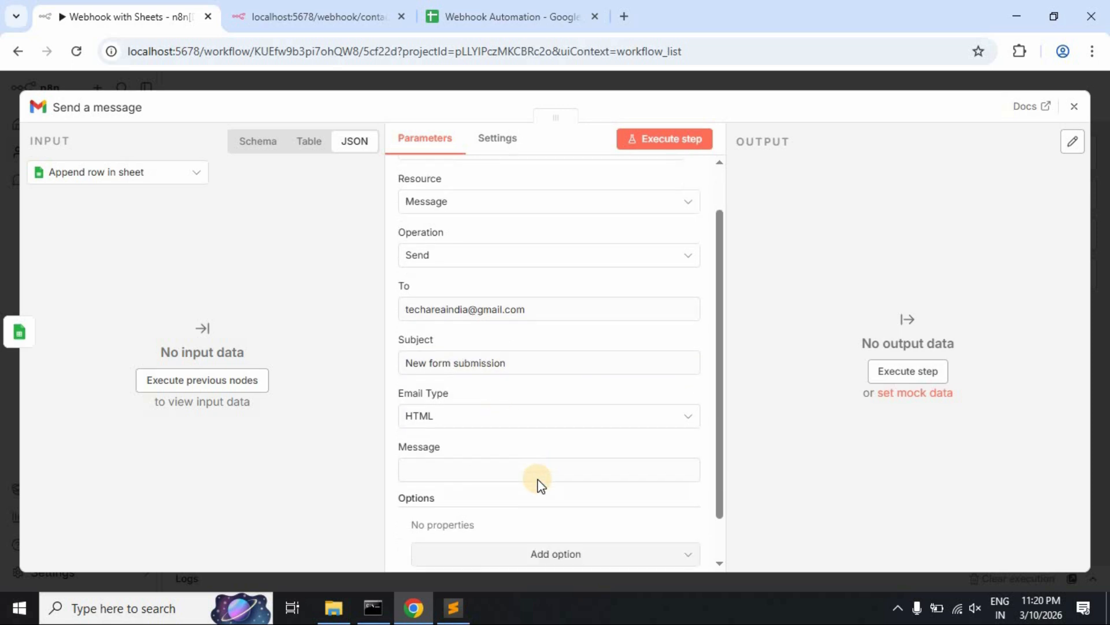
{"action": "scroll", "coordinate": [538, 483], "scroll_direction": "down", "scroll_amount": 1}
{"action": "left_click", "coordinate": [464, 412]}
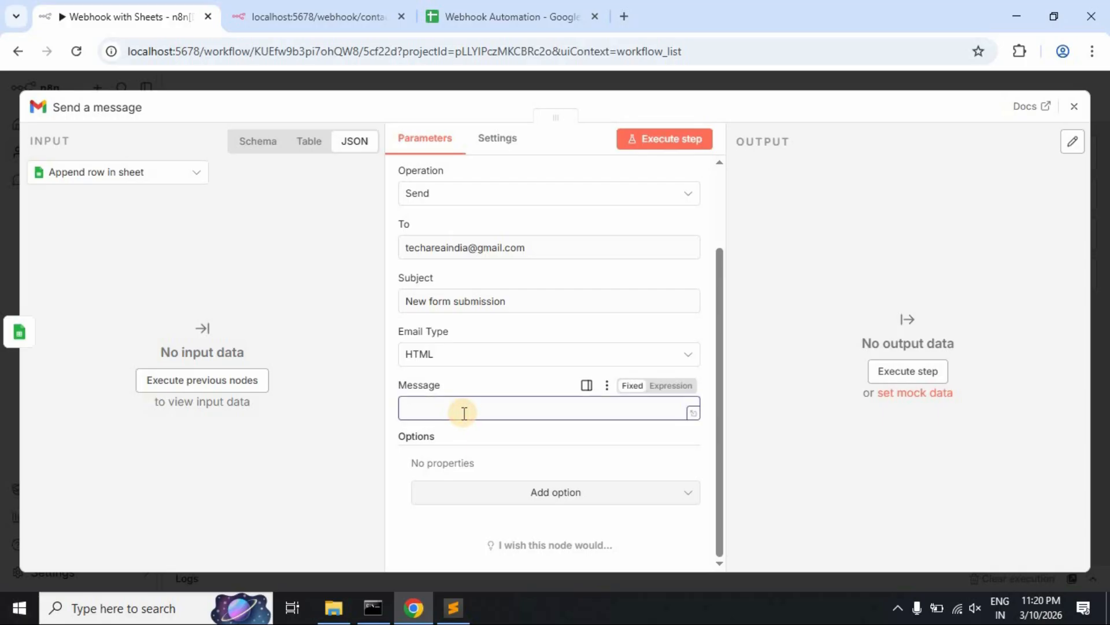
{"action": "left_click", "coordinate": [260, 254]}
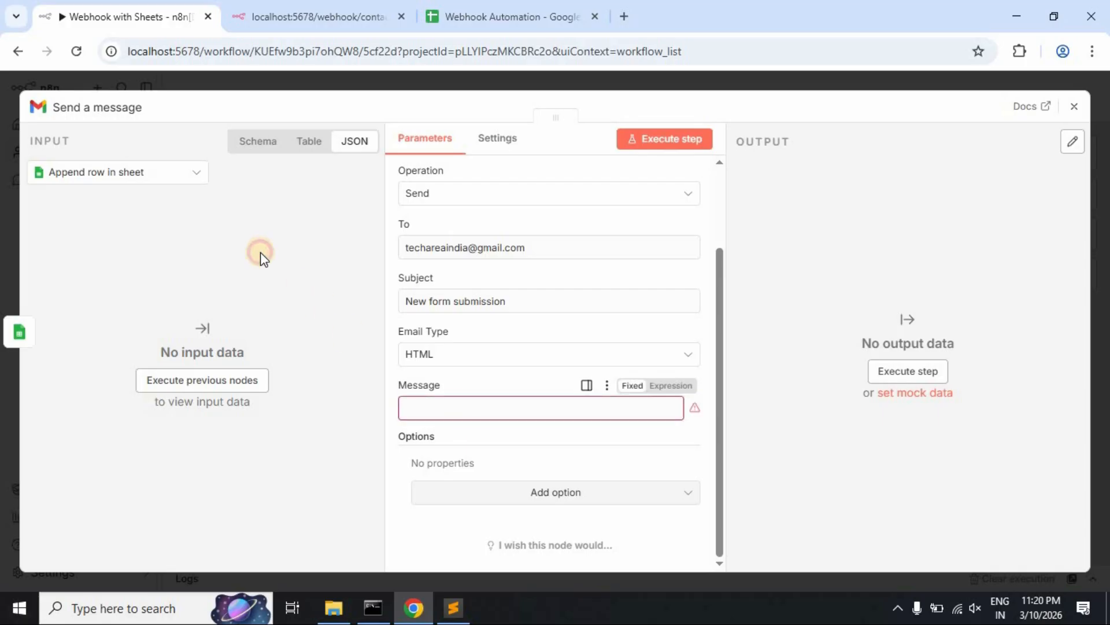
- Load the input data and start the message body with 'Name:' plus the mapped Name field
{"action": "left_click", "coordinate": [260, 146]}
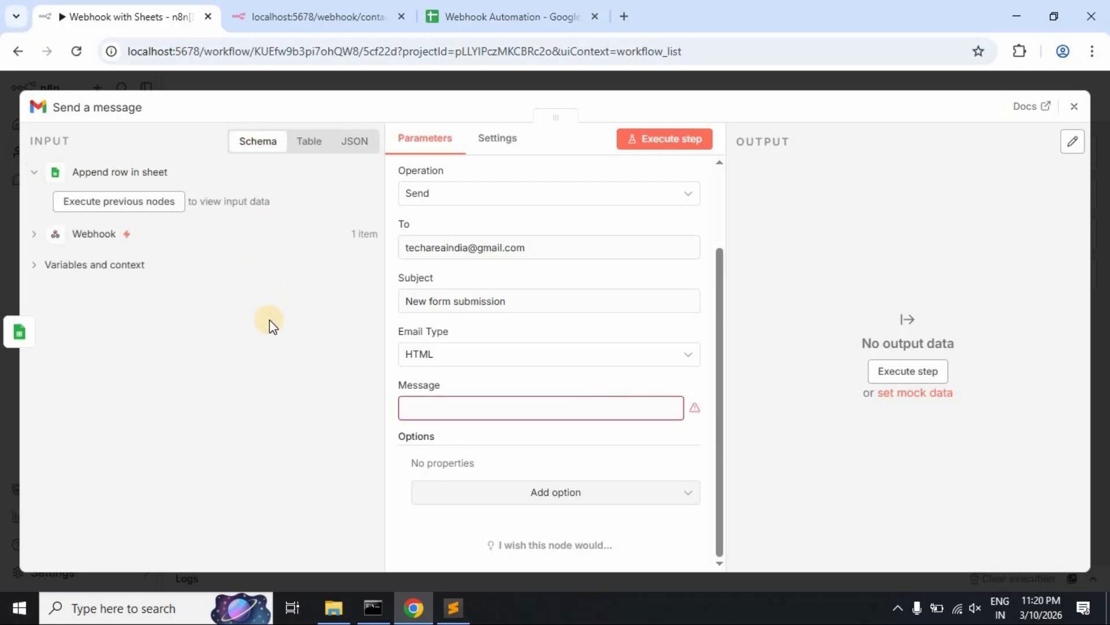
{"action": "left_click", "coordinate": [143, 207]}
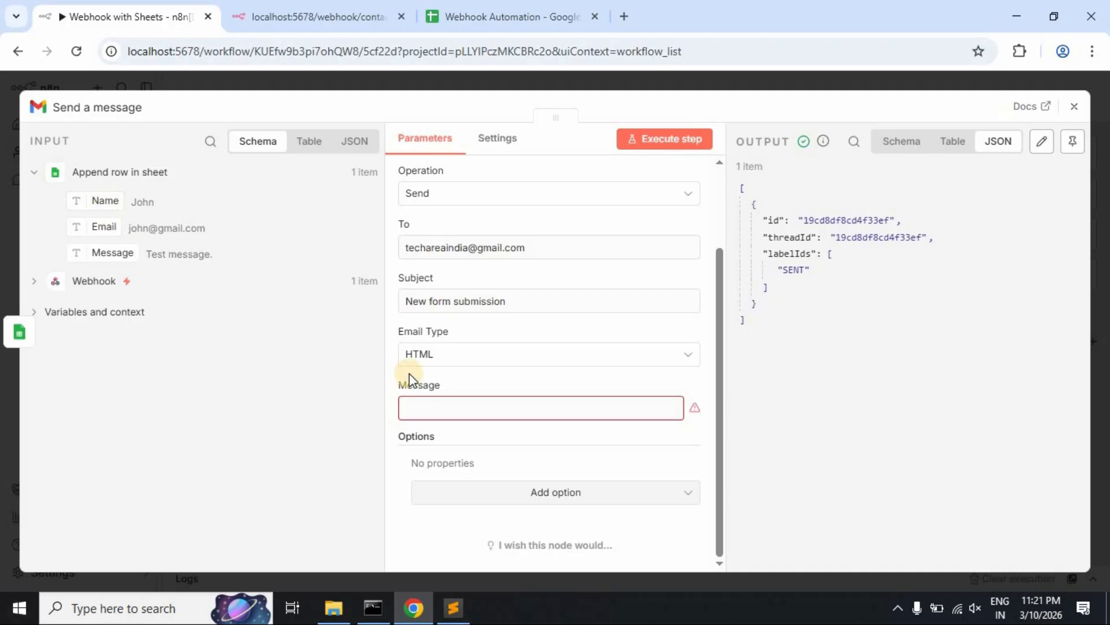
{"action": "left_click", "coordinate": [431, 409]}
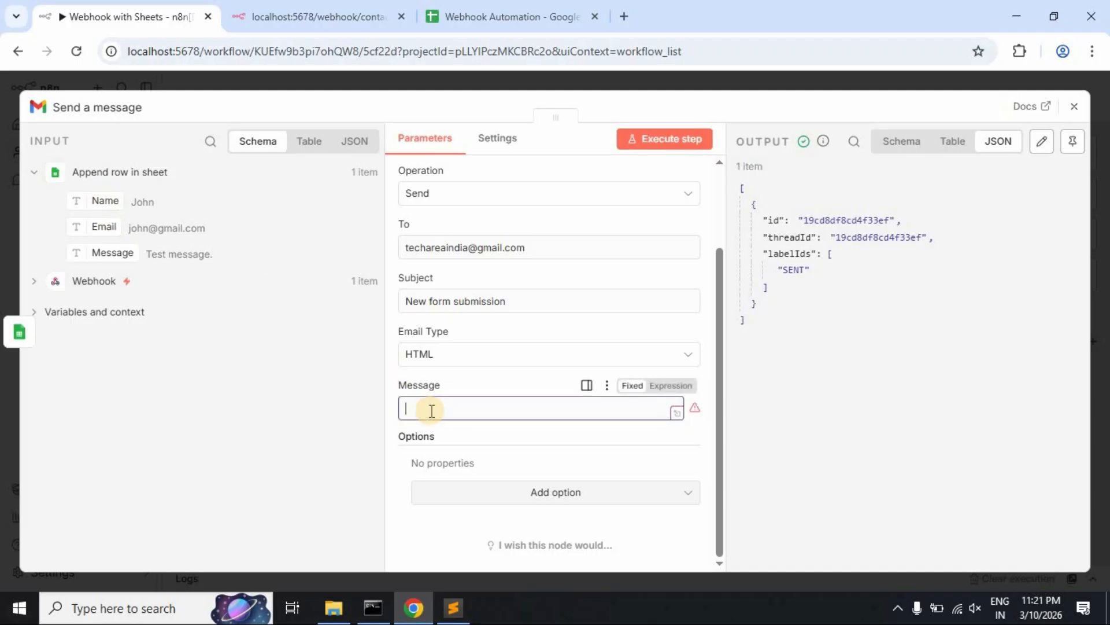
{"action": "type", "text": "Na"}
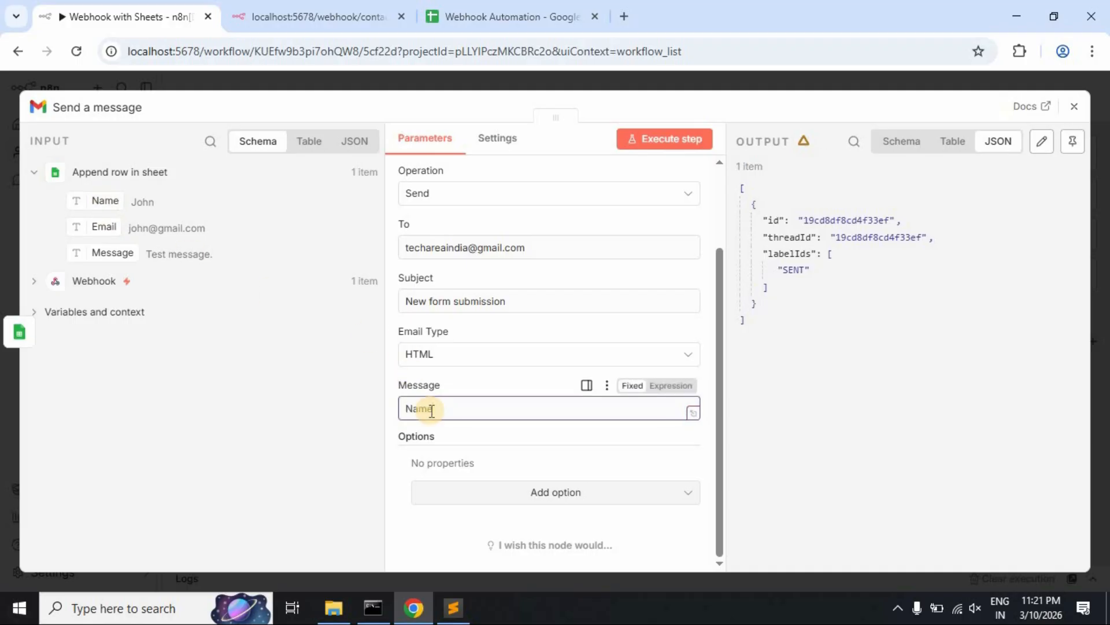
{"action": "type", "text": "me:"}
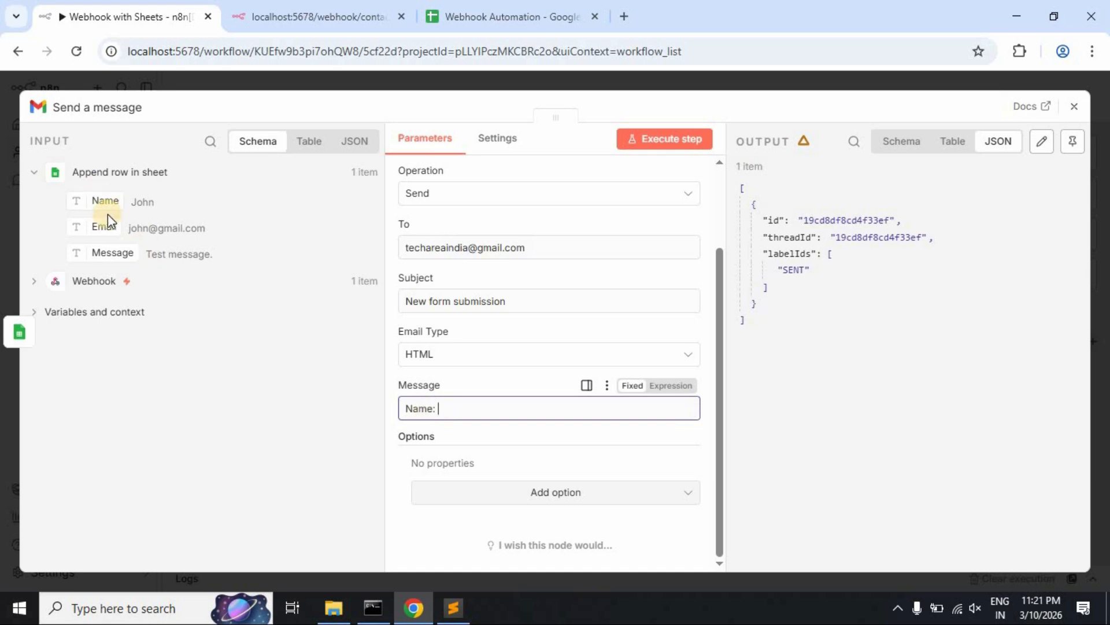
{"action": "left_click", "coordinate": [243, 256]}
{"action": "left_click_drag", "start_coordinate": [243, 256], "coordinate": [462, 405]}
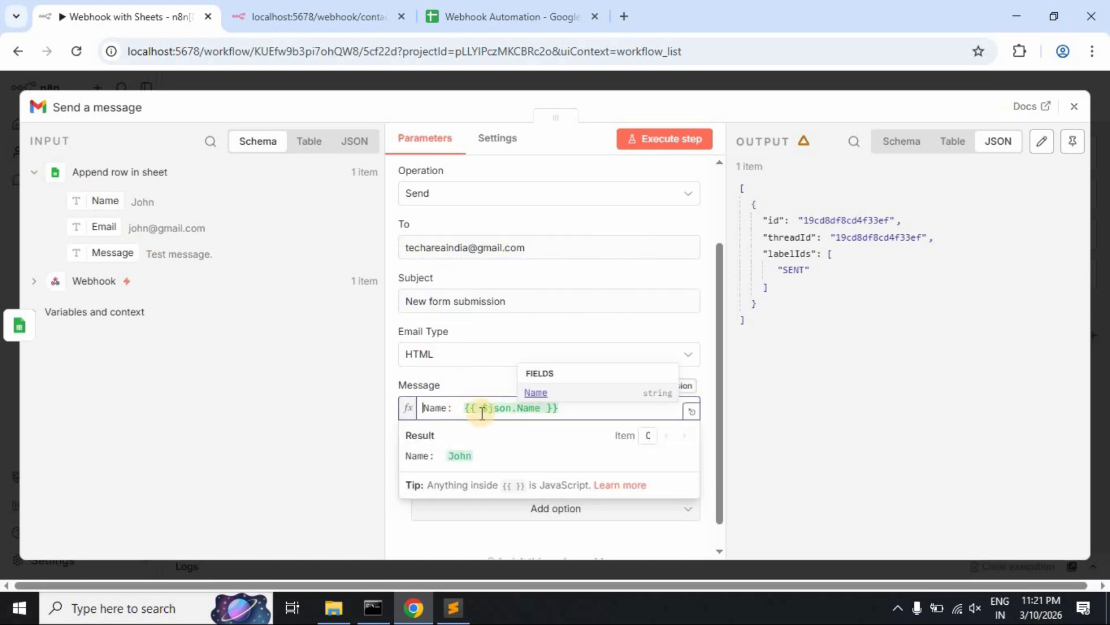
{"action": "left_click", "coordinate": [583, 410]}
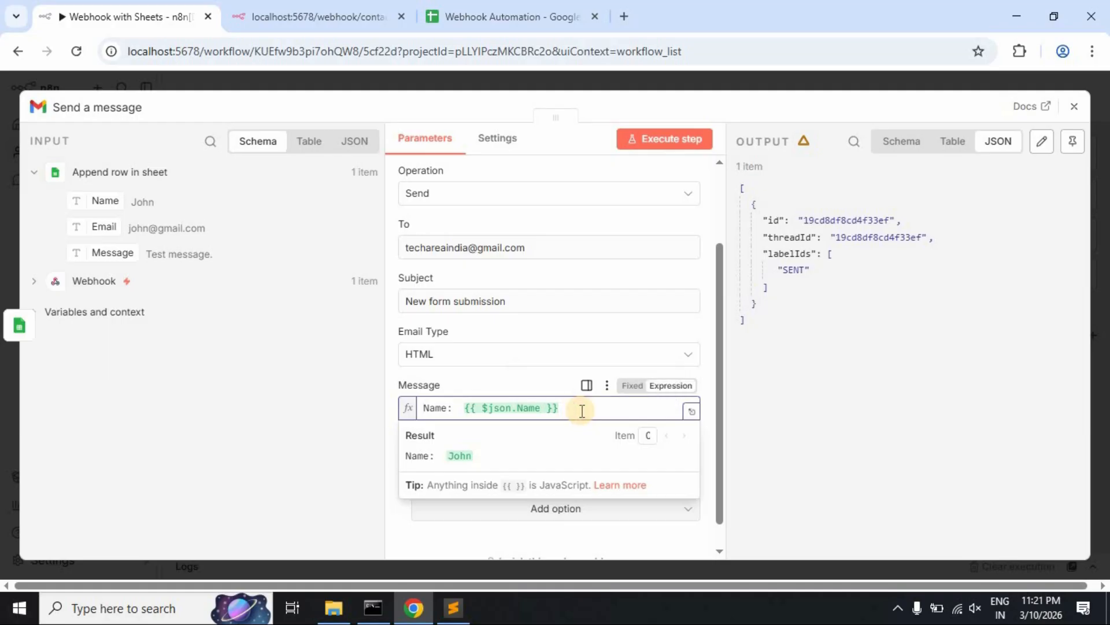
{"action": "key", "text": "Return"}
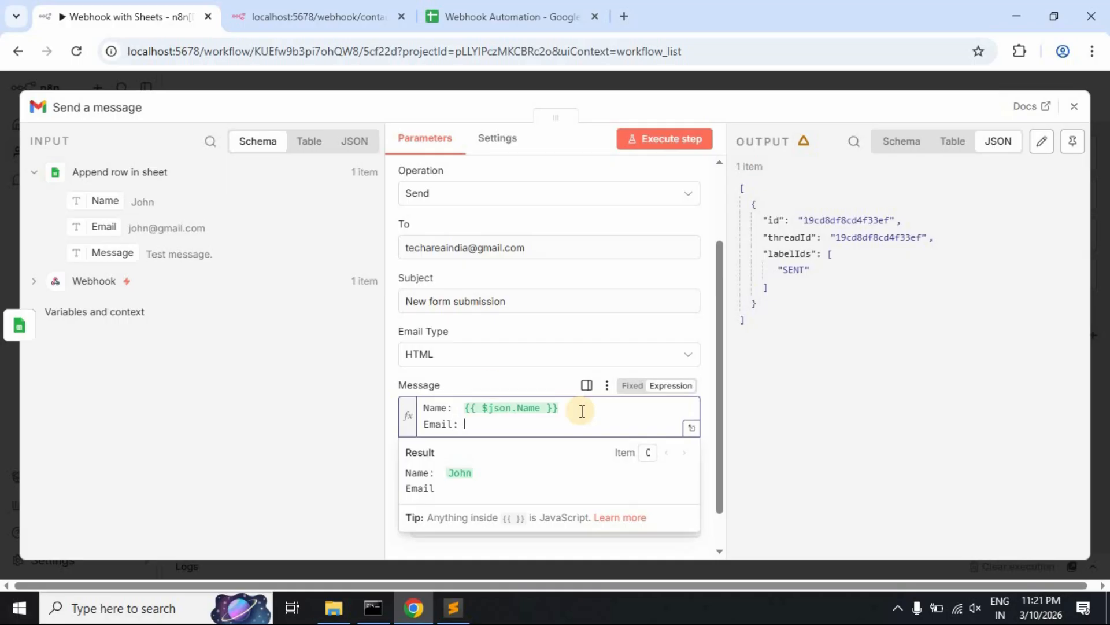
- Add the Email and Message fields on their own lines in the message body
{"action": "left_click_drag", "start_coordinate": [98, 227], "coordinate": [498, 423]}
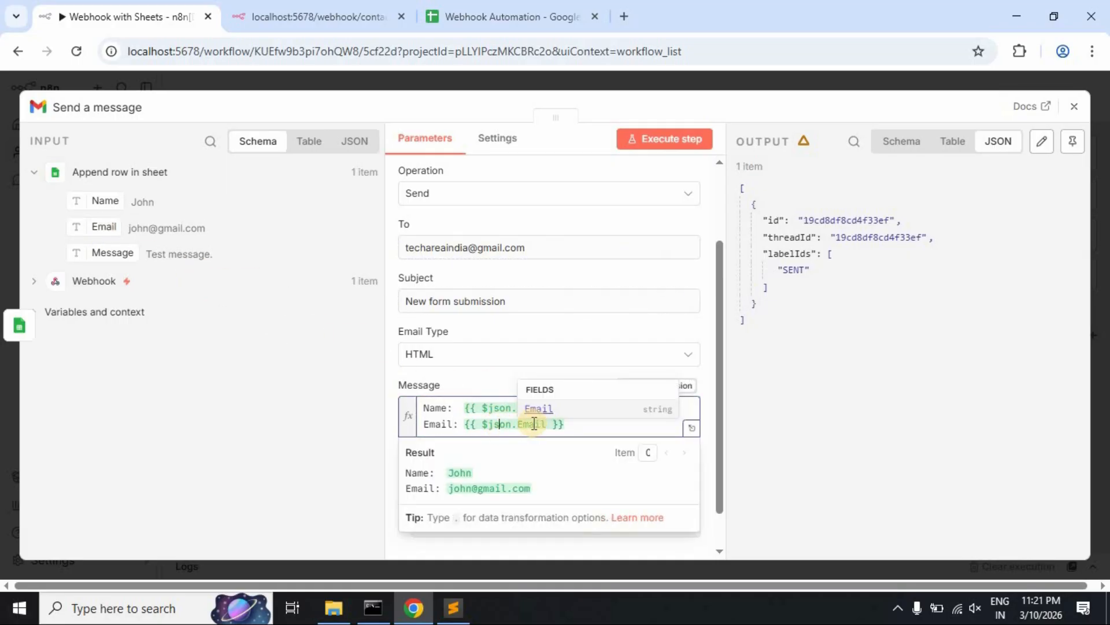
{"action": "key", "text": "End"}
{"action": "key", "text": "Return"}
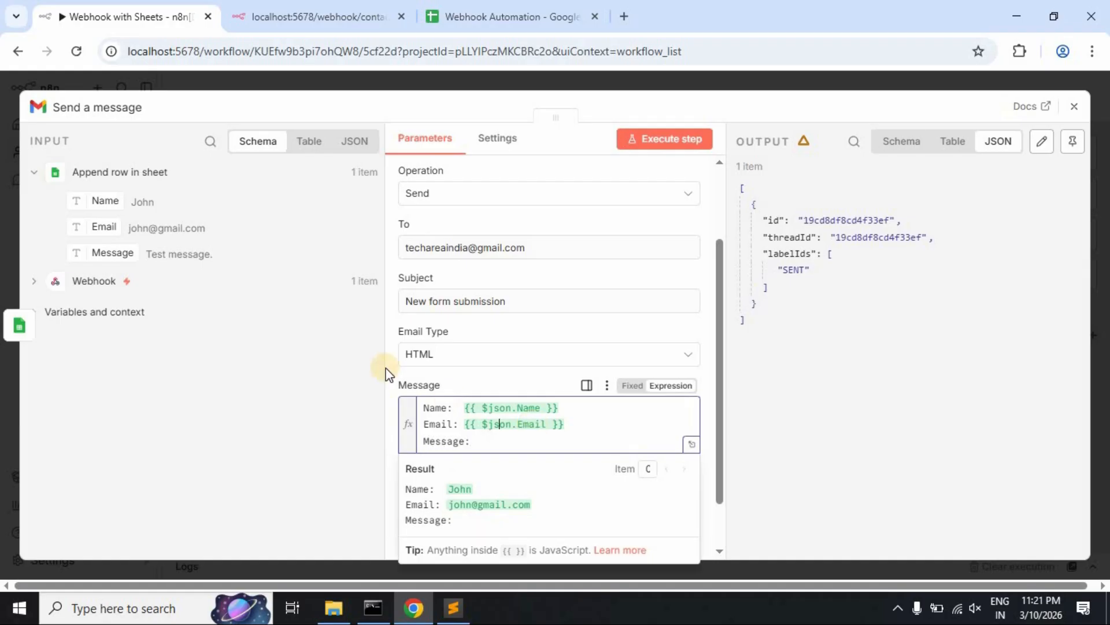
{"action": "left_click_drag", "start_coordinate": [100, 253], "coordinate": [493, 441]}
{"action": "left_click", "coordinate": [784, 497]}
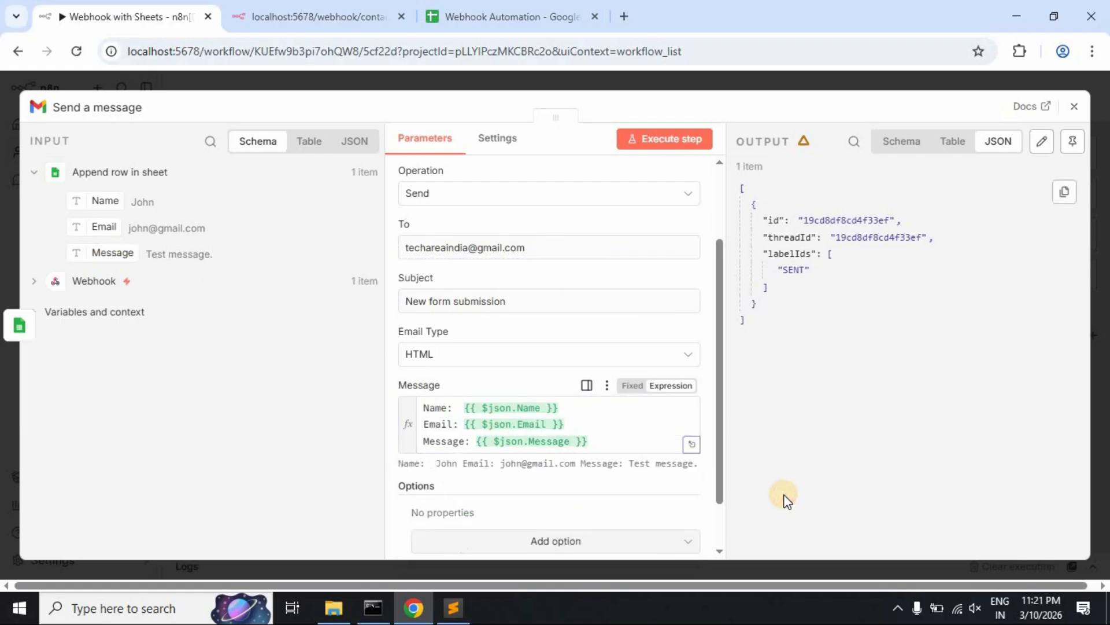
{"action": "left_click_drag", "start_coordinate": [721, 403], "coordinate": [731, 320]}
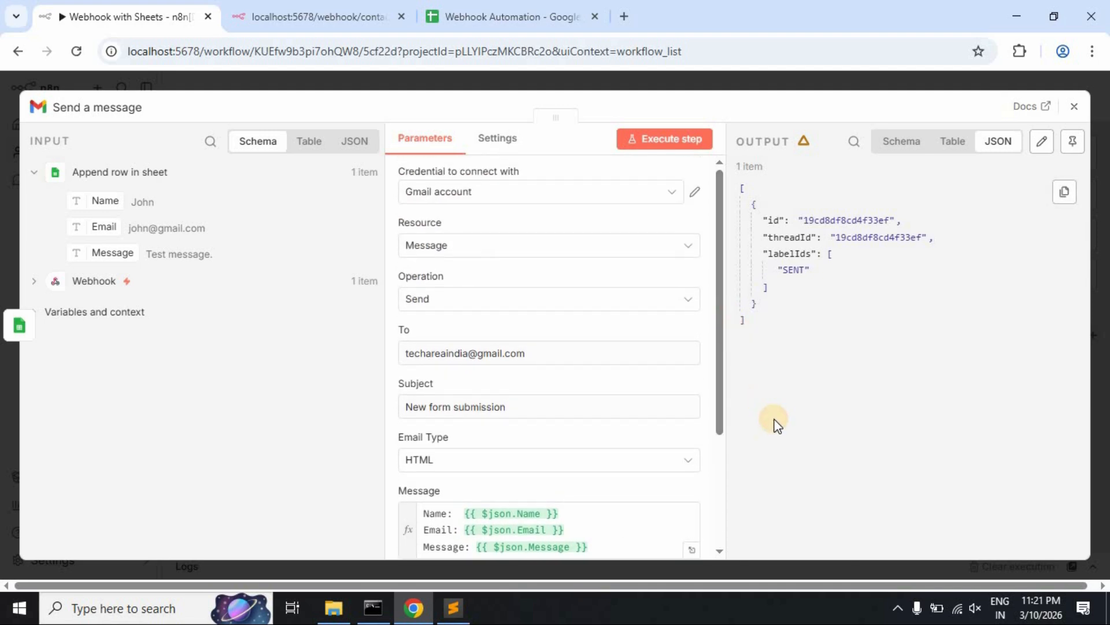
- Republish the Webhook with Sheets workflow, then check the webhook page shows 'Workflow was started'
{"action": "left_click", "coordinate": [1073, 106]}
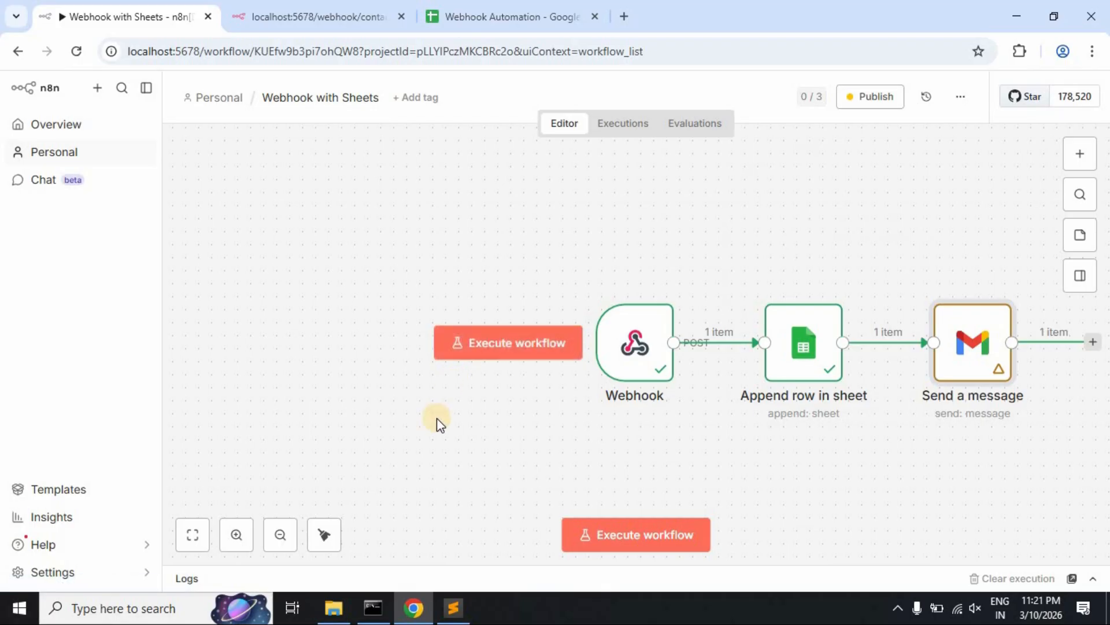
{"action": "left_click", "coordinate": [865, 106]}
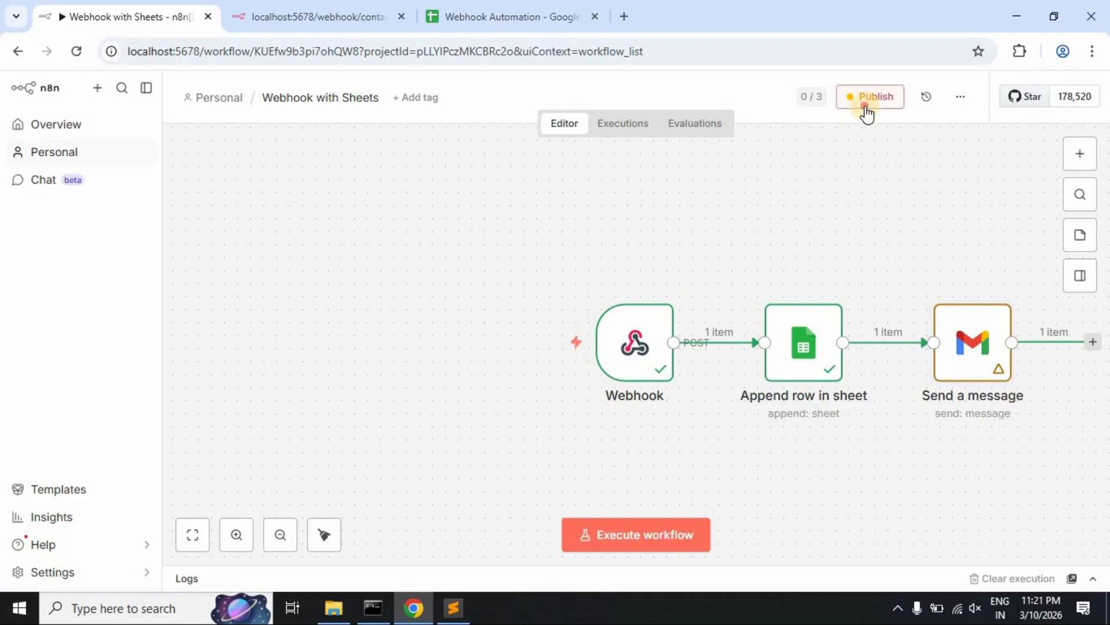
{"action": "left_click", "coordinate": [707, 427]}
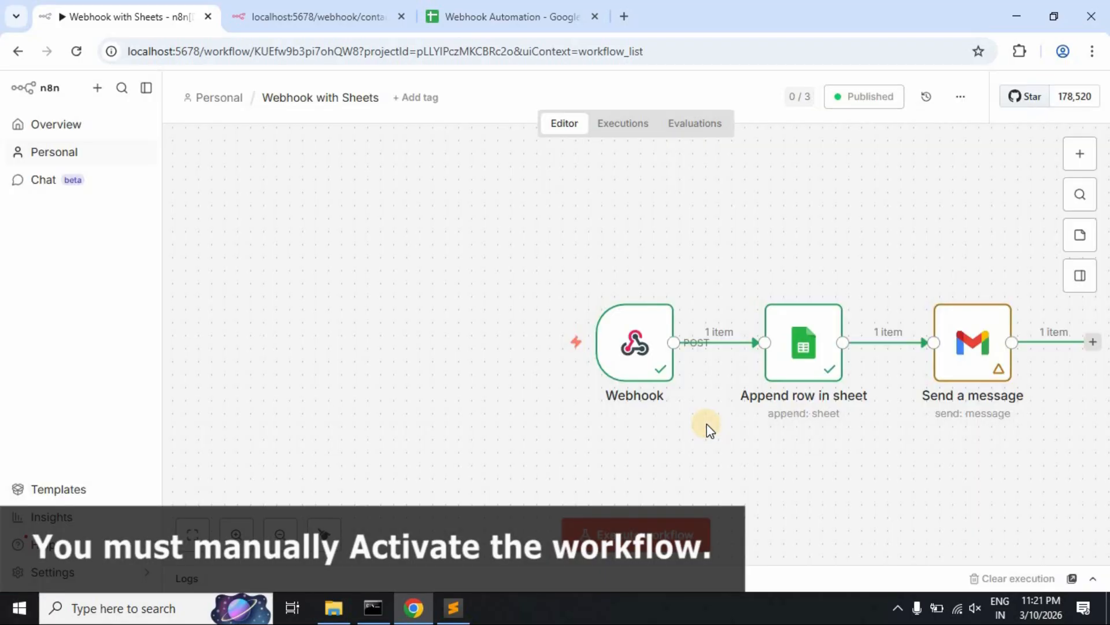
{"action": "left_click", "coordinate": [295, 10]}
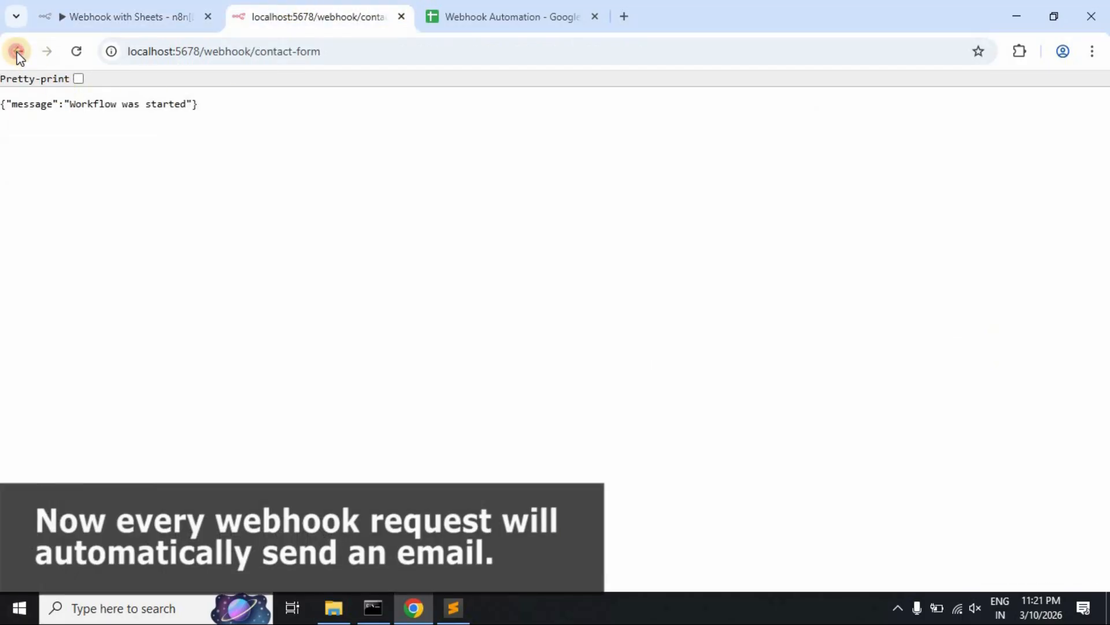
- Resubmit the Contact Form with a new contact's name and e-mail address
{"action": "left_click", "coordinate": [17, 51]}
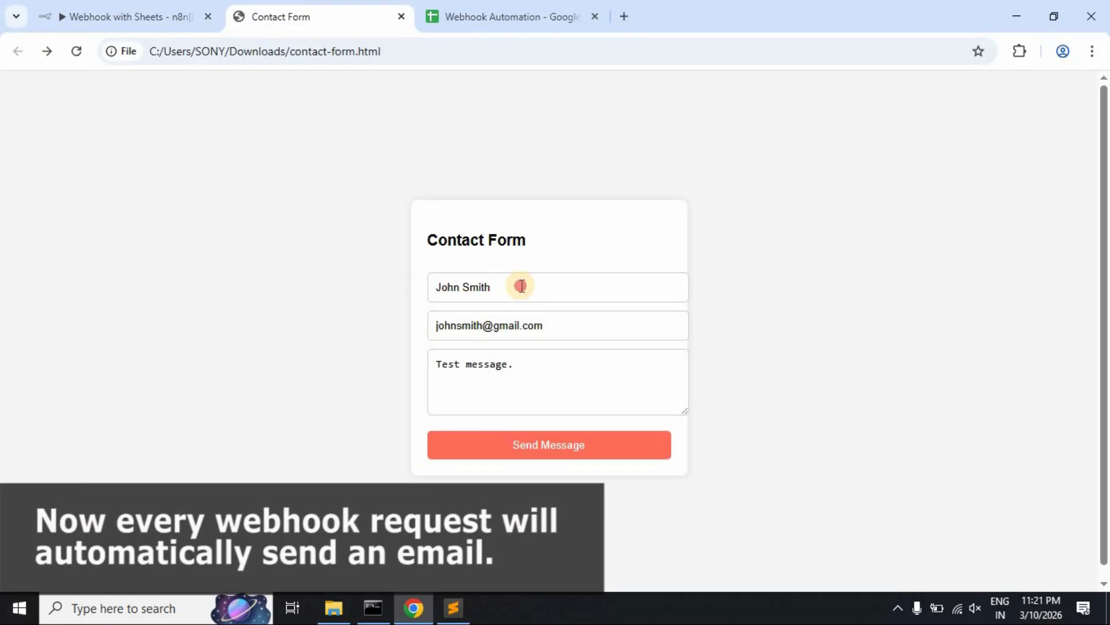
{"action": "left_click_drag", "start_coordinate": [521, 286], "coordinate": [438, 283]}
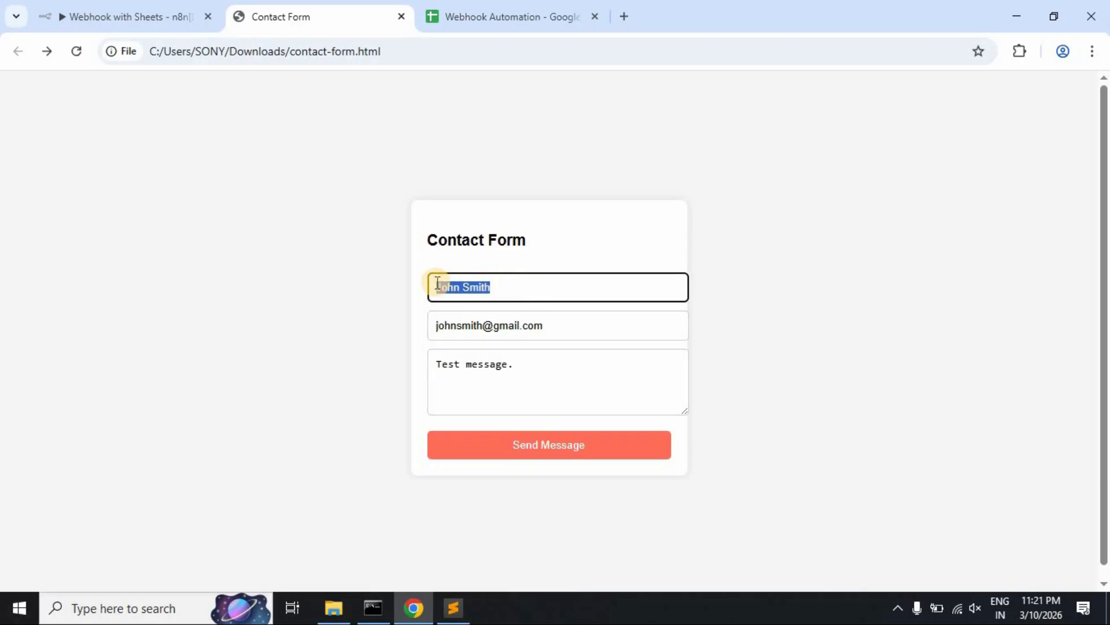
{"action": "key", "text": "BackSpace"}
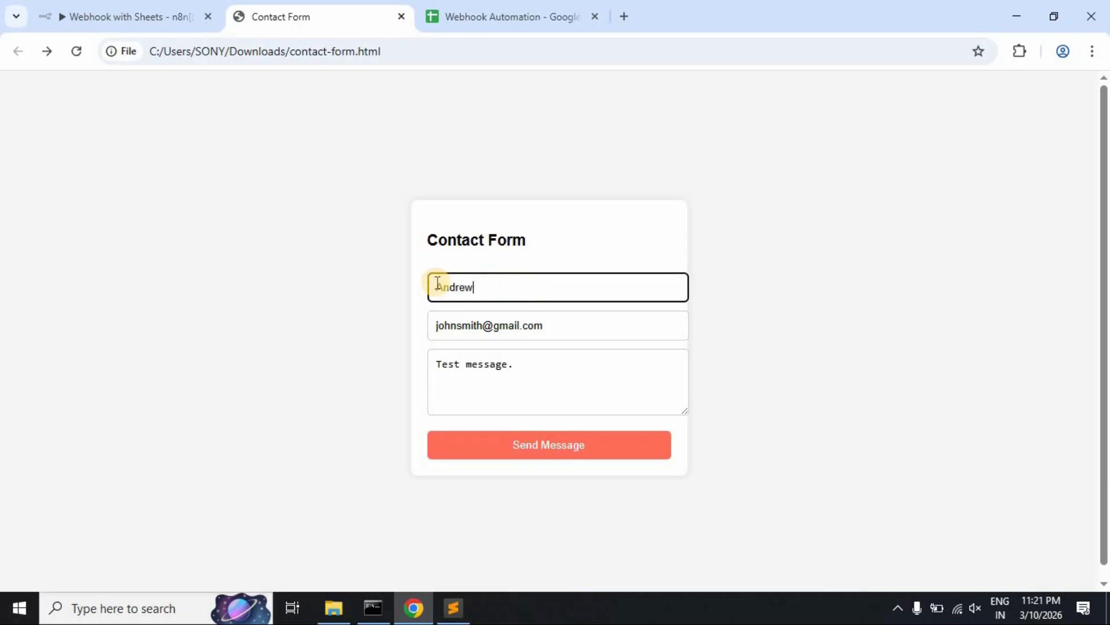
{"action": "left_click_drag", "start_coordinate": [434, 320], "coordinate": [481, 322]}
{"action": "type", "text": "andrew"}
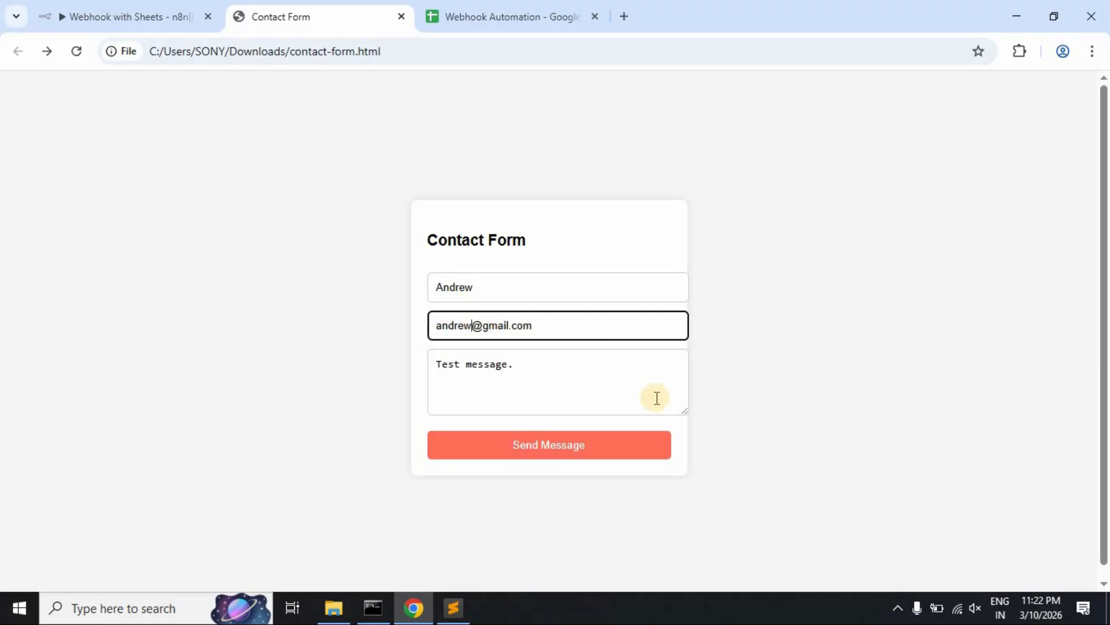
{"action": "left_click", "coordinate": [597, 446]}
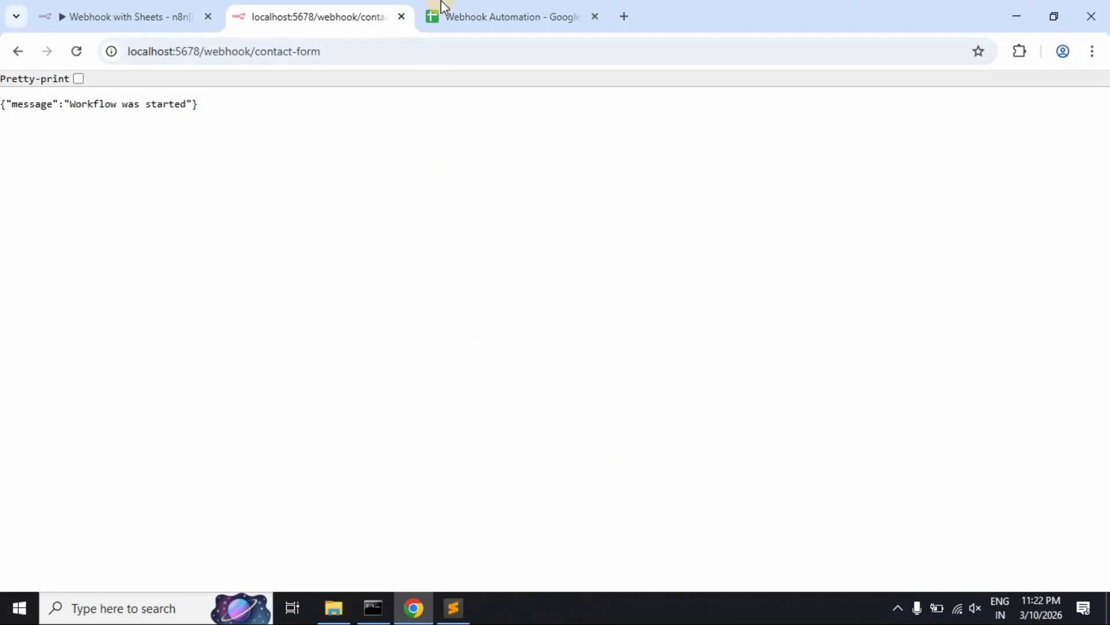
- Check the new row 4 message cell C4 in the Webhook Automation sheet
{"action": "left_click", "coordinate": [442, 8]}
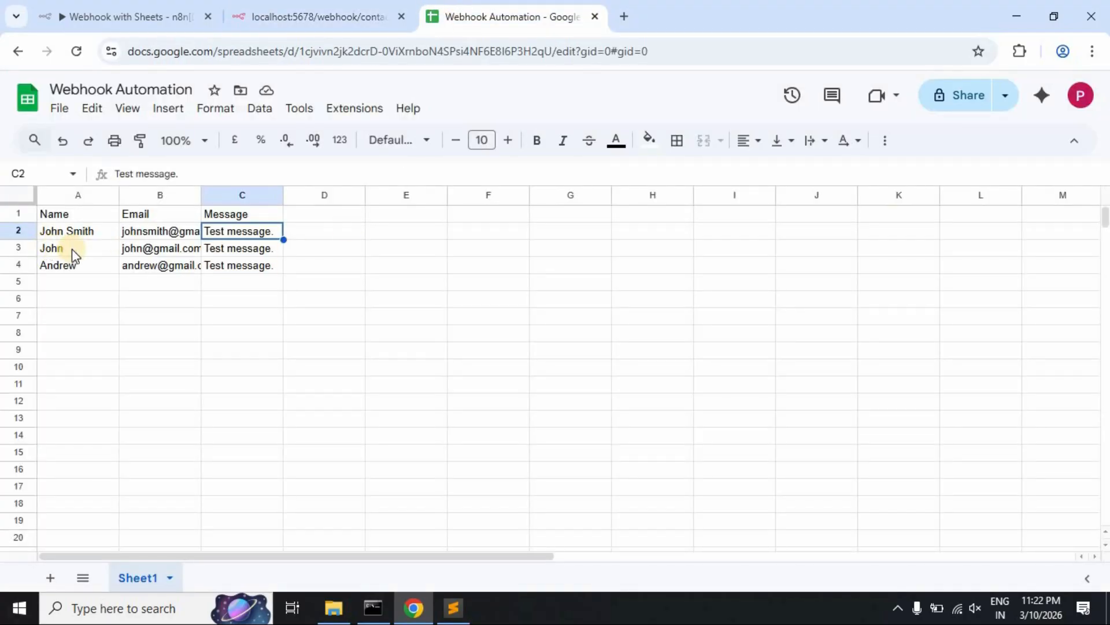
{"action": "left_click", "coordinate": [248, 267]}
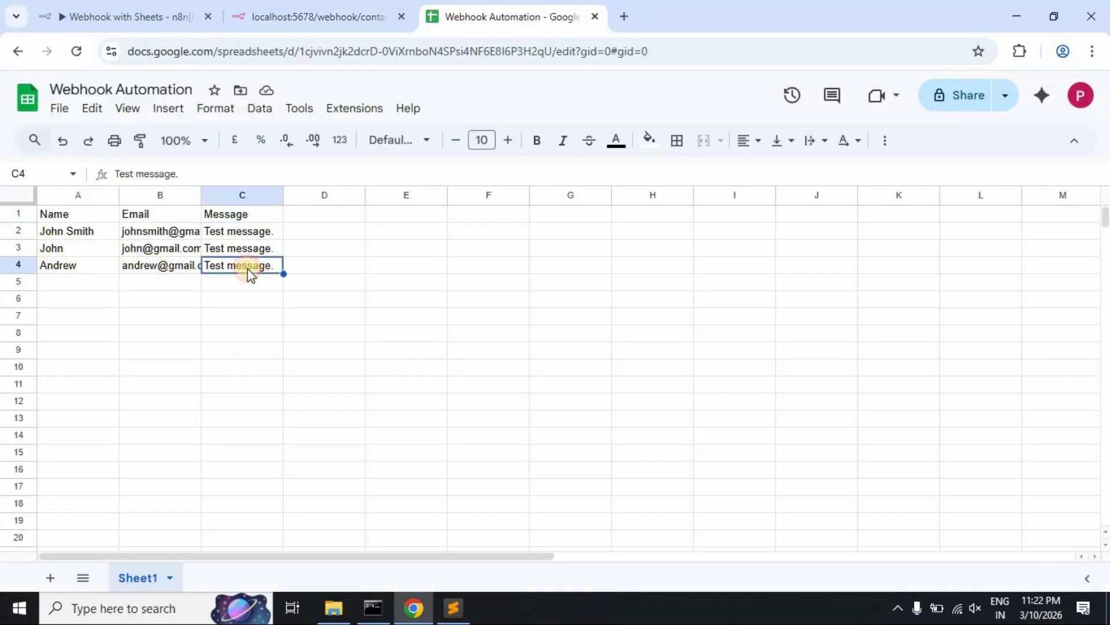
{"action": "left_click", "coordinate": [624, 16]}
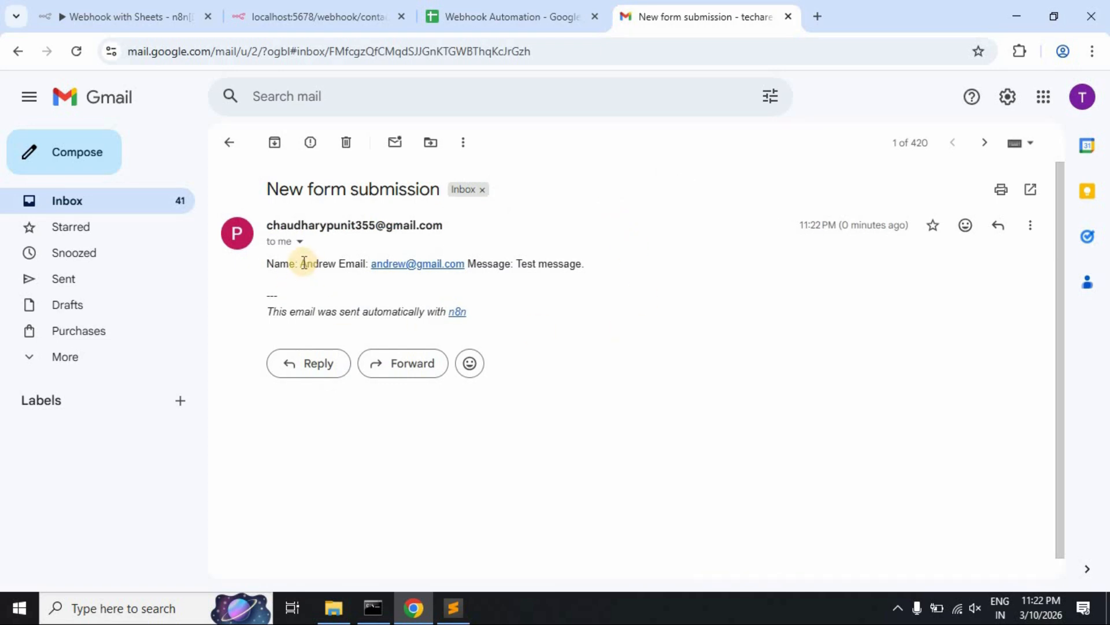
- Verify the New form submission email lists the submitted contact's details, then return to n8n
{"action": "left_click_drag", "start_coordinate": [304, 263], "coordinate": [347, 263]}
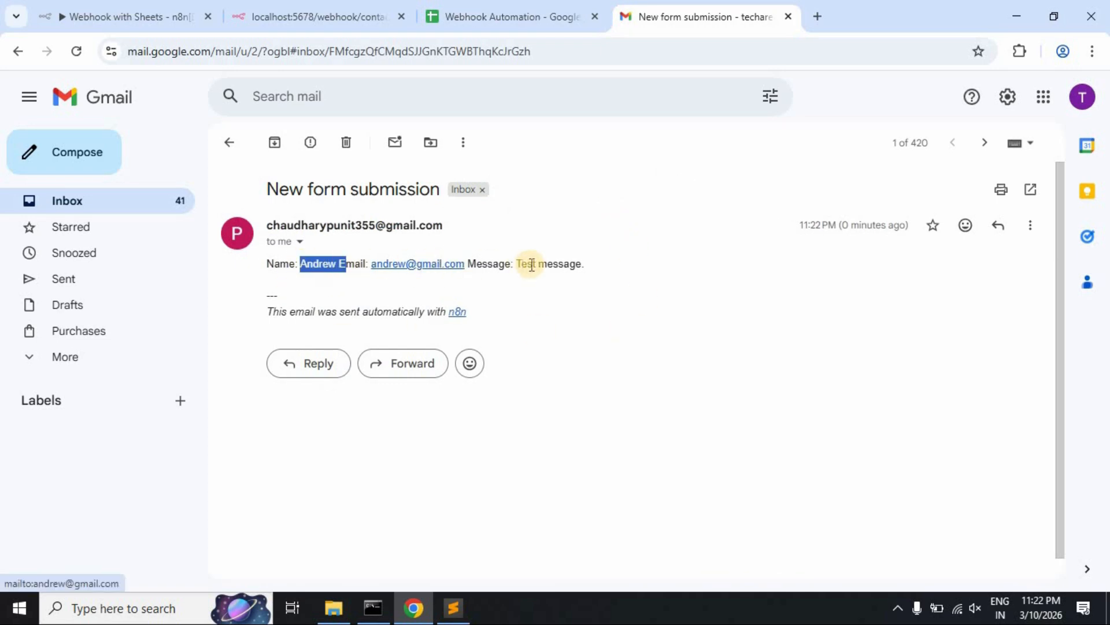
{"action": "left_click", "coordinate": [631, 281]}
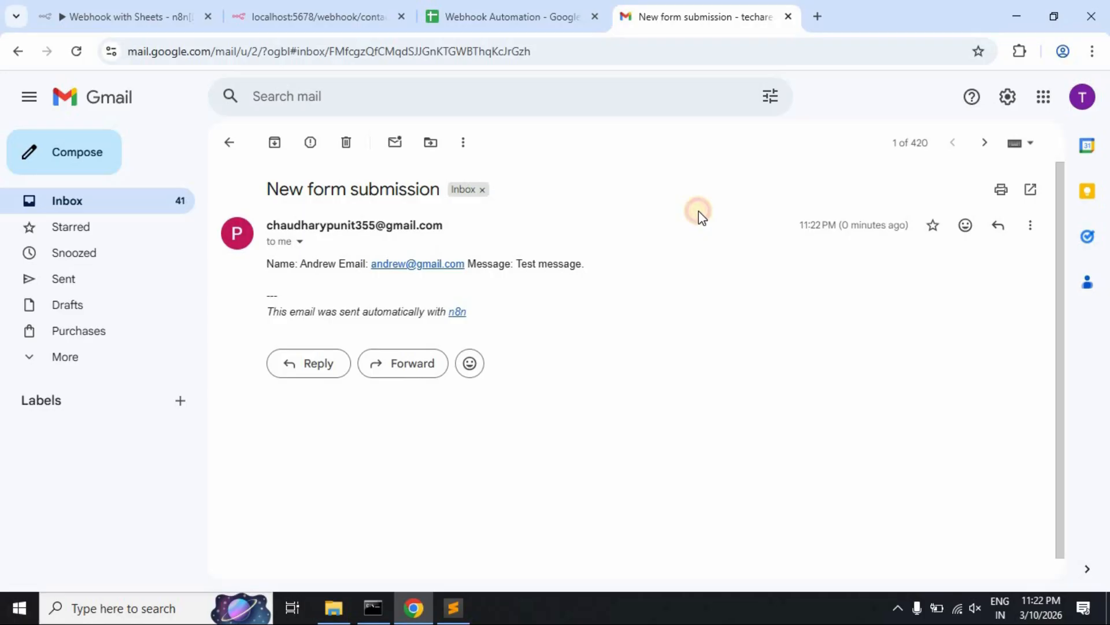
{"action": "left_click", "coordinate": [145, 13]}
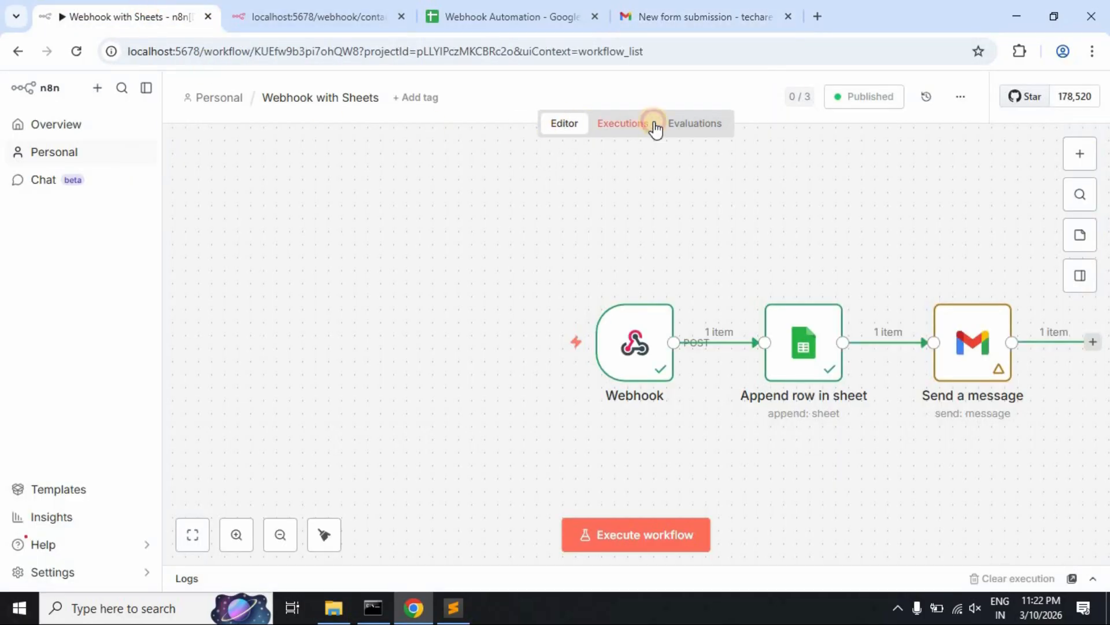
- Inspect the newest execution's logs: Gmail SENT label, Append row in sheet data, Webhook input
{"action": "left_click", "coordinate": [655, 128]}
{"action": "left_click", "coordinate": [263, 230]}
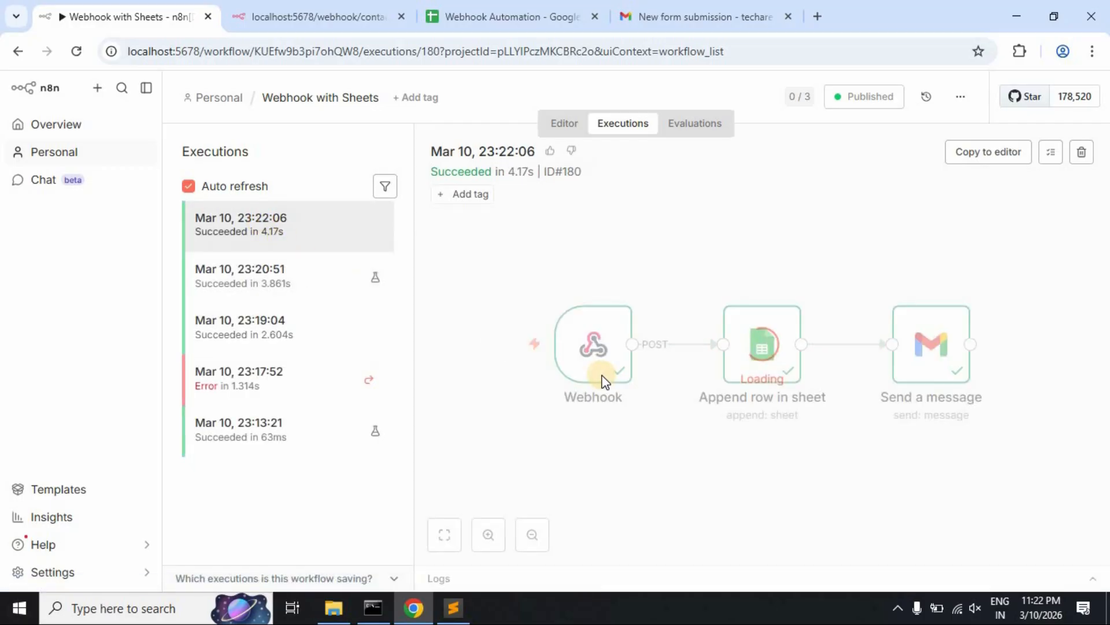
{"action": "left_click", "coordinate": [474, 577]}
{"action": "double_click", "coordinate": [1059, 427]}
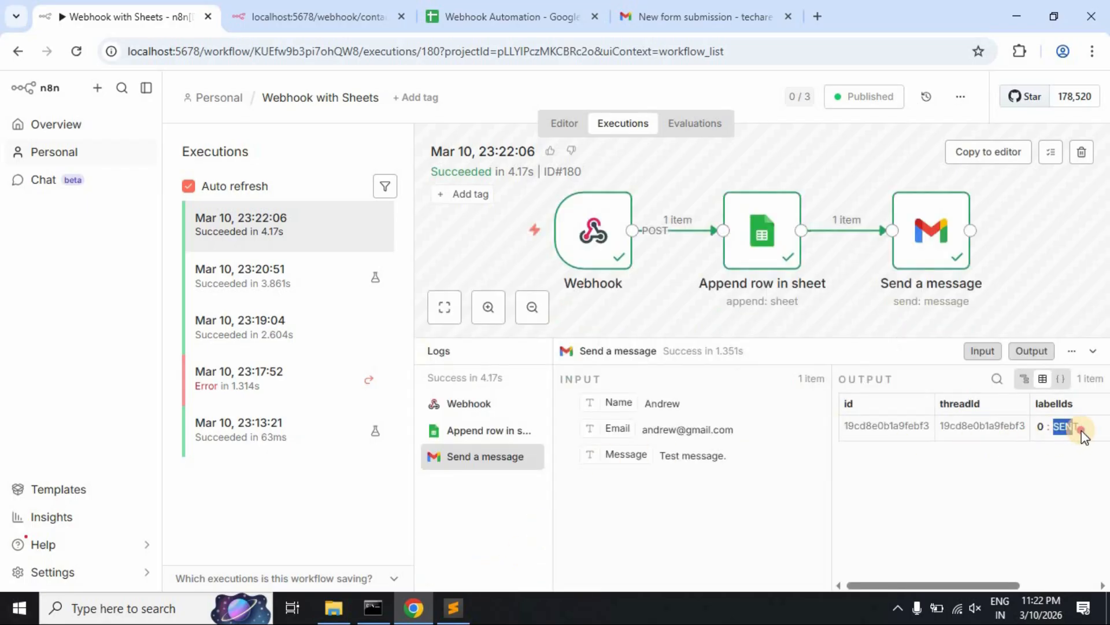
{"action": "left_click", "coordinate": [457, 431]}
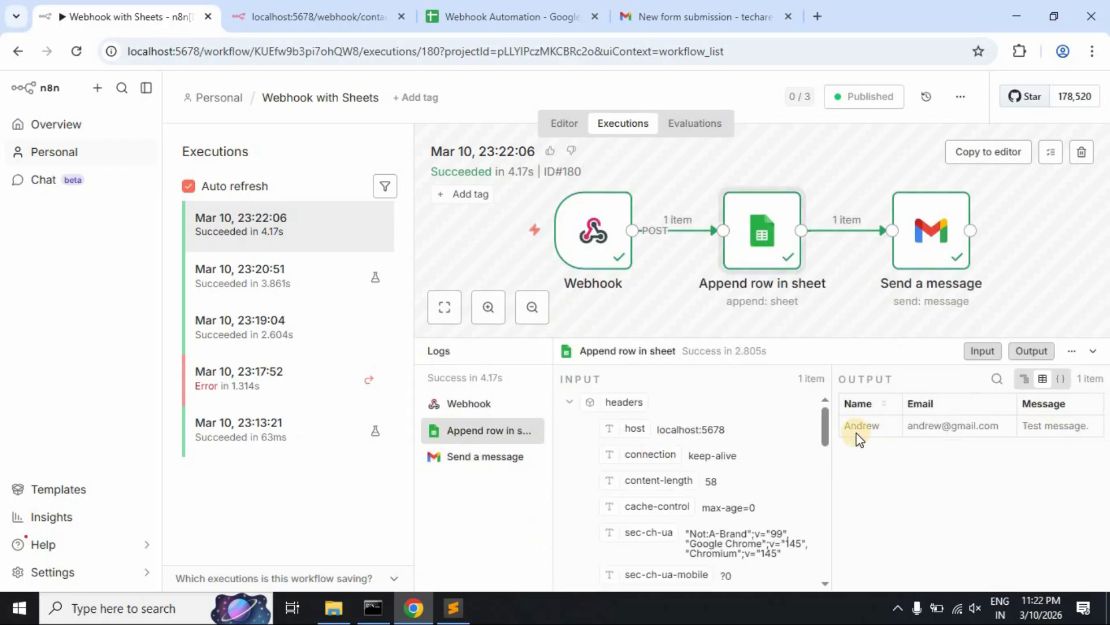
{"action": "left_click", "coordinate": [462, 405]}
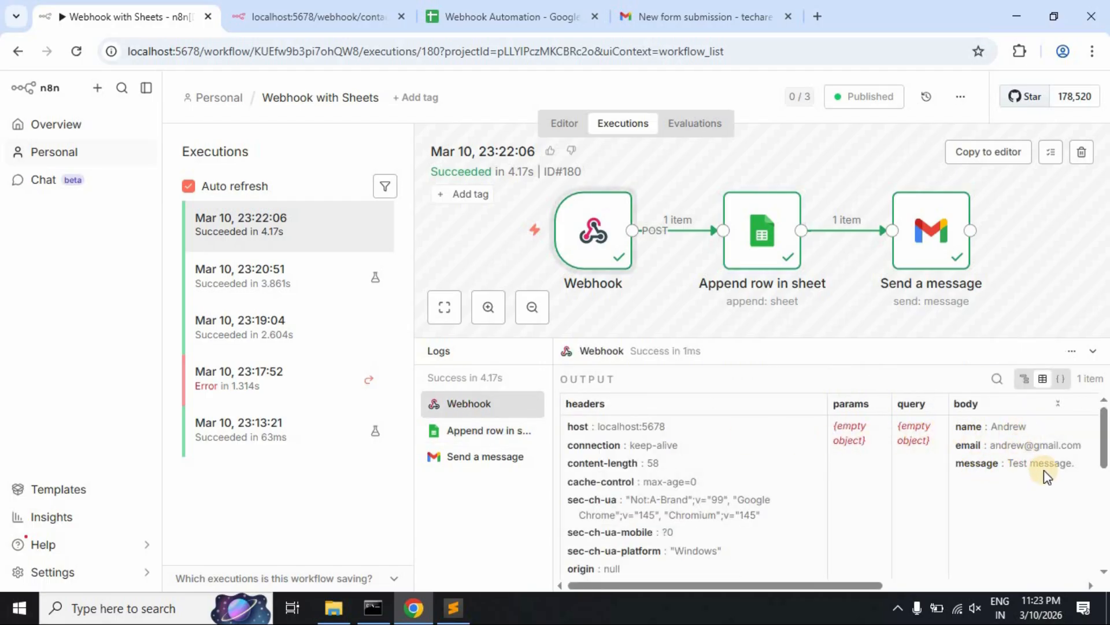
- Close the execution logs and go back through the editor to the Personal workflows list
{"action": "left_click", "coordinate": [471, 352]}
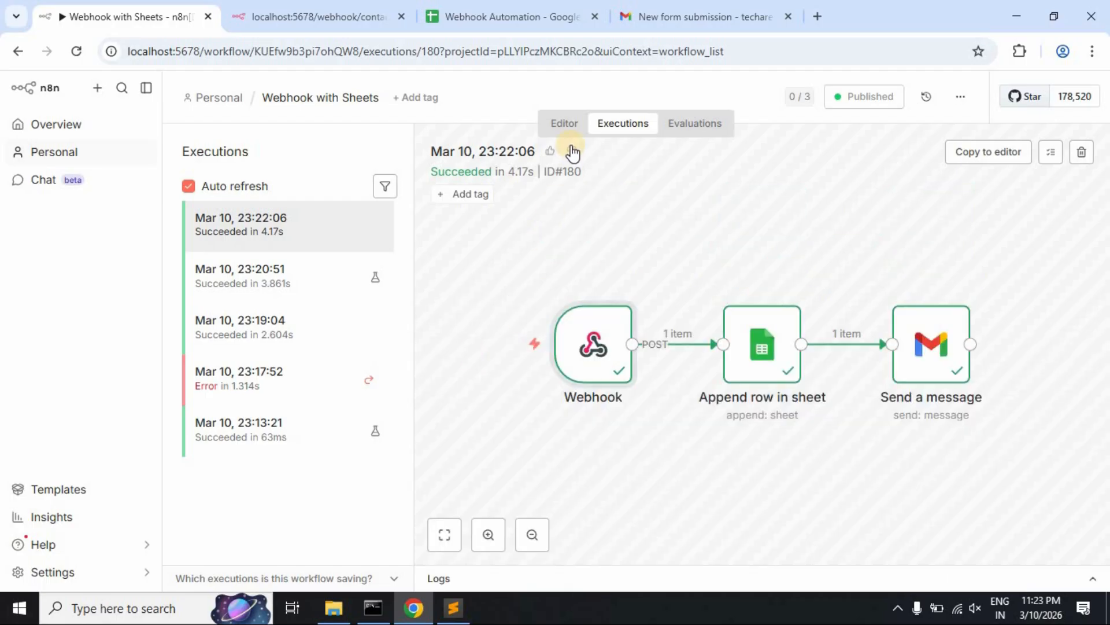
{"action": "left_click", "coordinate": [566, 125]}
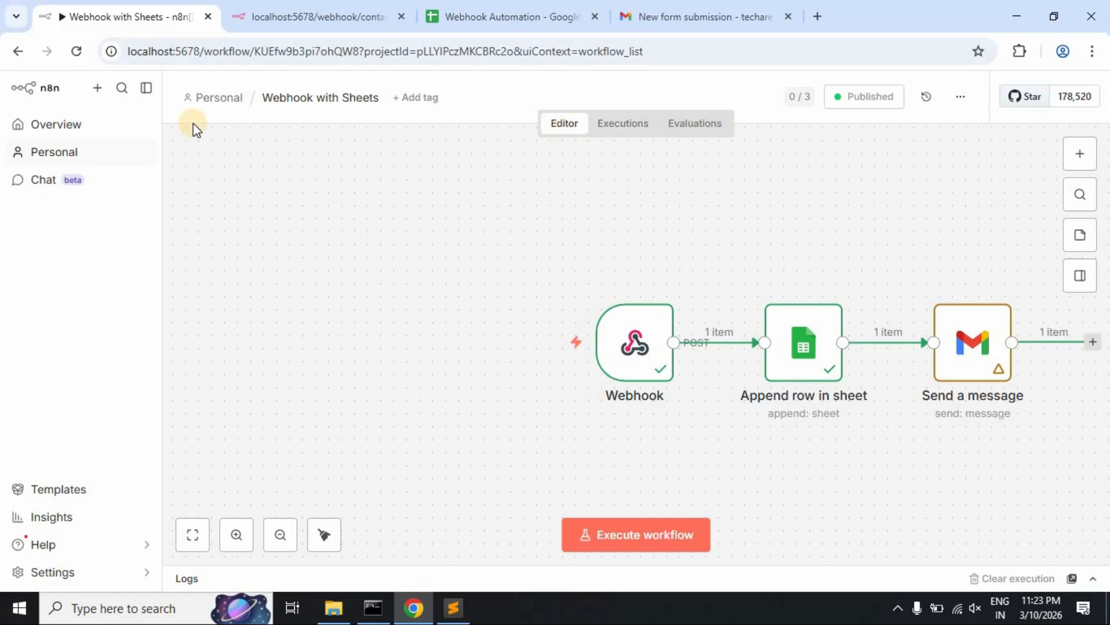
{"action": "left_click", "coordinate": [214, 98]}
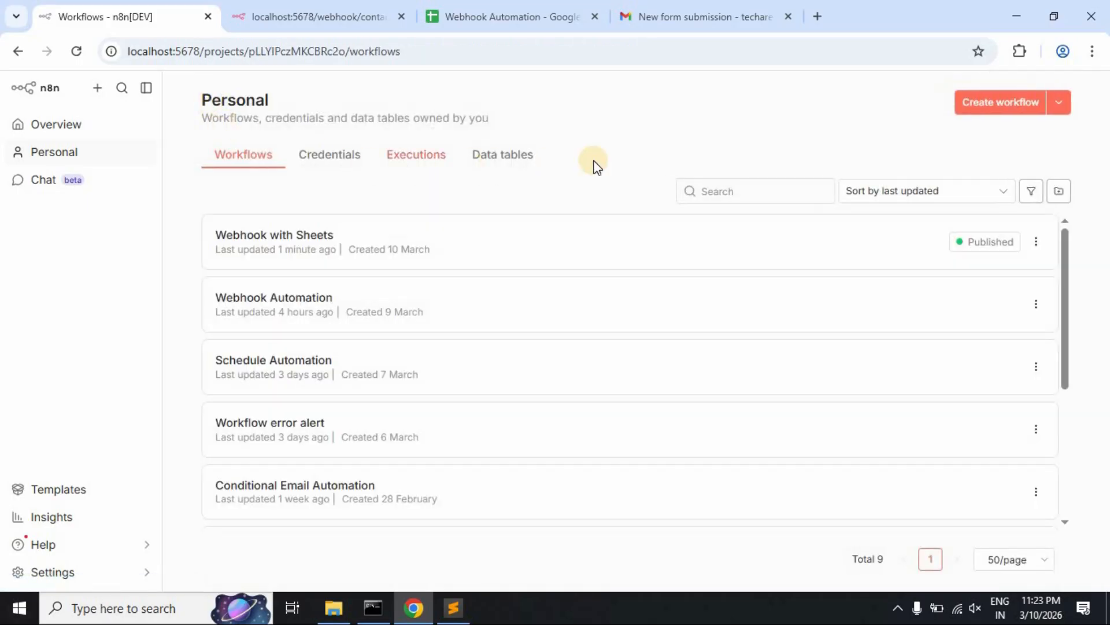